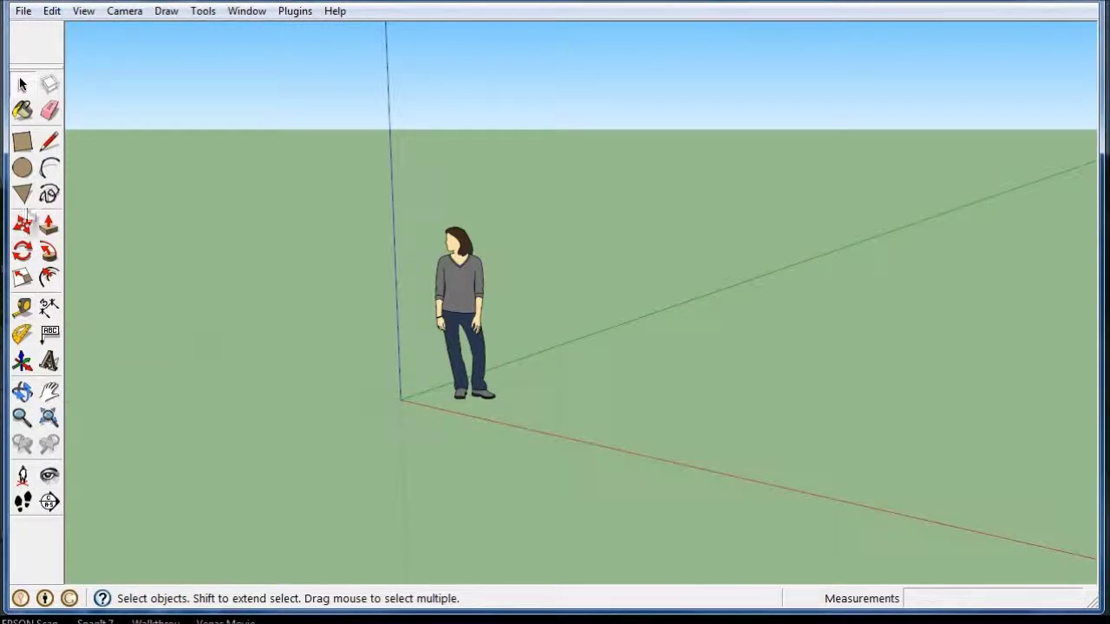
Restore the large tool set and dock it along the left edge of the window
{"action": "mouse_move", "coordinate": [29, 78]}
{"action": "left_mouse_down"}
{"action": "mouse_move", "coordinate": [139, 87]}
{"action": "mouse_move", "coordinate": [230, 26]}
{"action": "left_mouse_up"}
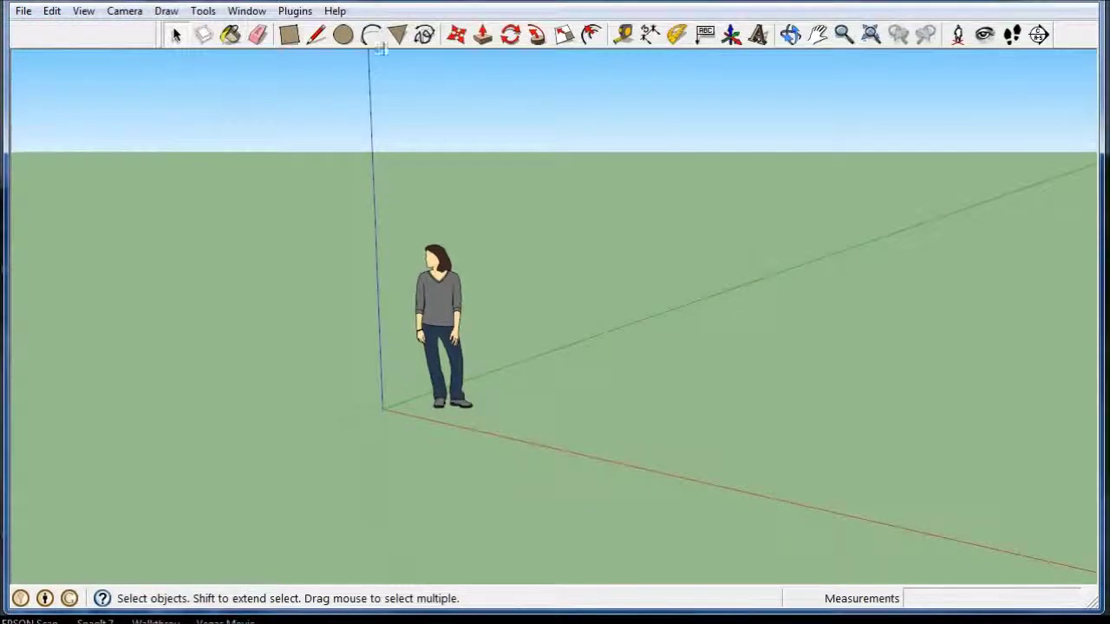
{"action": "left_click_drag", "start_coordinate": [160, 35], "coordinate": [17, 113]}
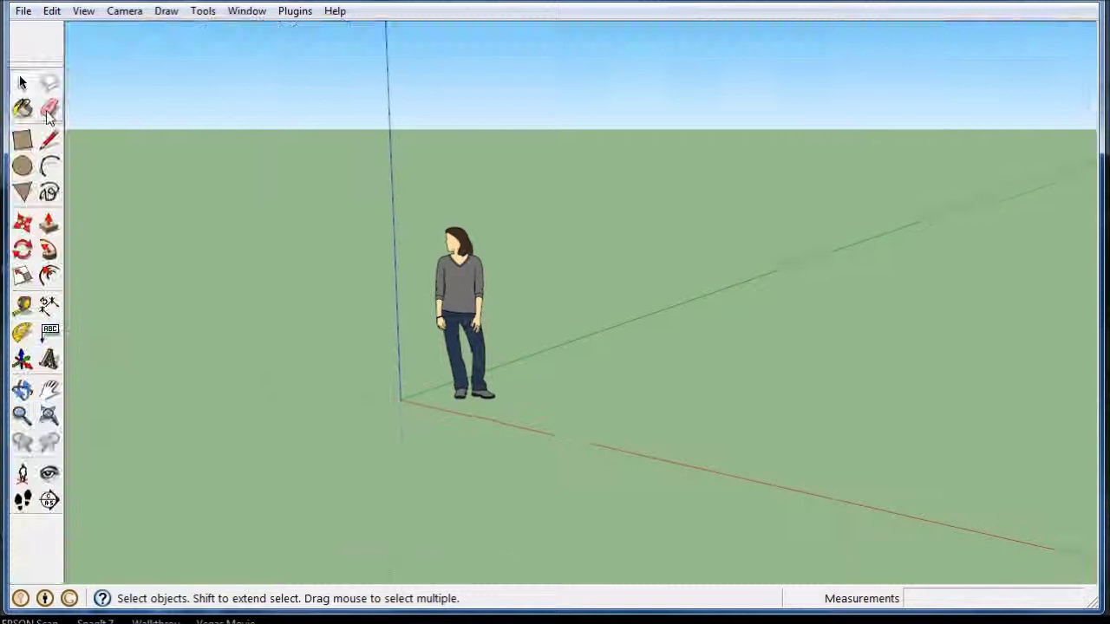
{"action": "mouse_move", "coordinate": [26, 70]}
{"action": "left_mouse_down"}
{"action": "mouse_move", "coordinate": [127, 86]}
{"action": "mouse_move", "coordinate": [171, 79]}
{"action": "left_mouse_up"}
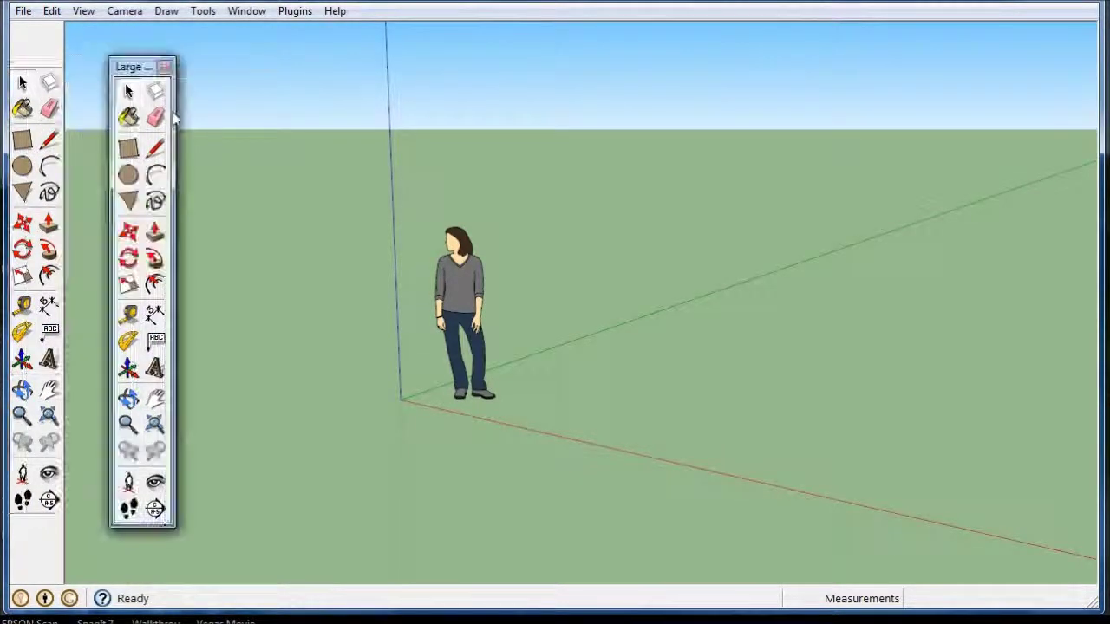
{"action": "left_click", "coordinate": [164, 67]}
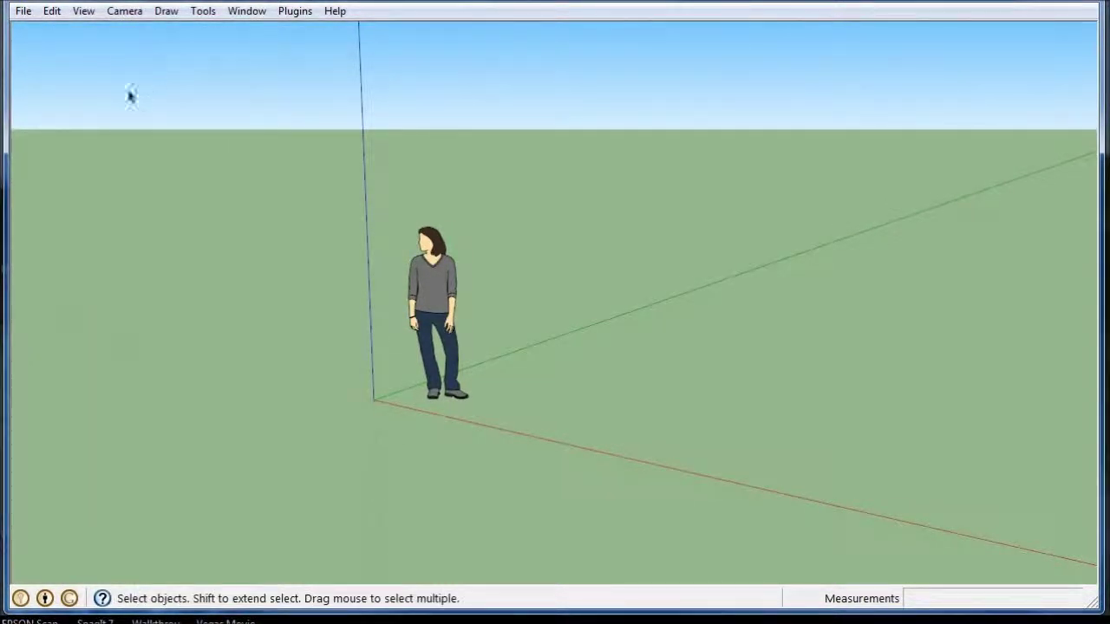
{"action": "left_click", "coordinate": [82, 11]}
{"action": "mouse_move", "coordinate": [117, 32]}
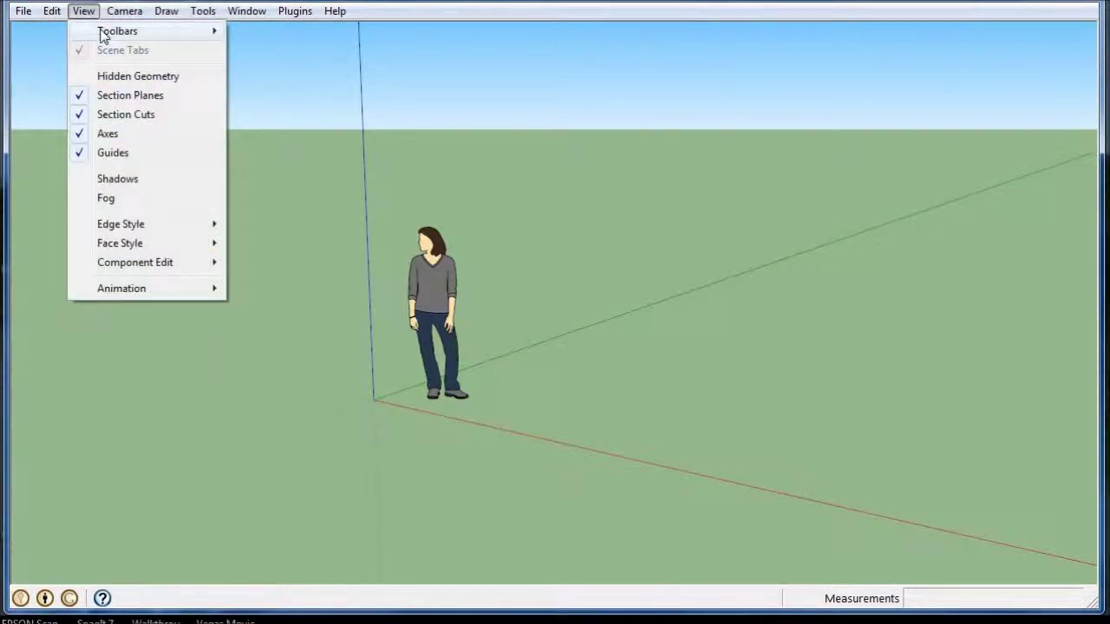
{"action": "left_click", "coordinate": [280, 50]}
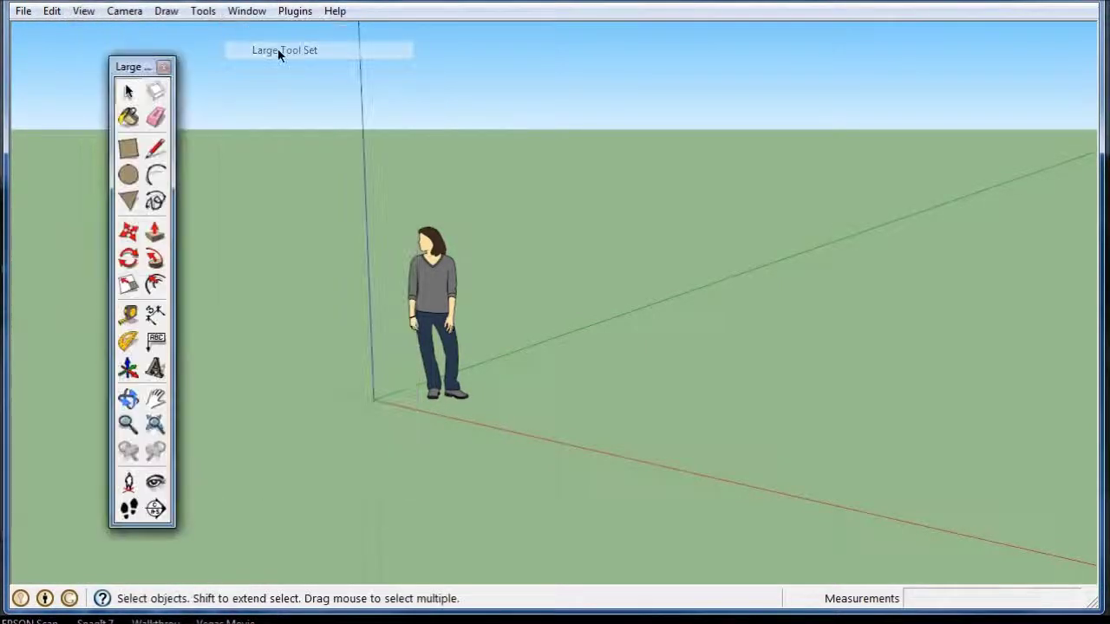
{"action": "left_click_drag", "start_coordinate": [143, 68], "coordinate": [34, 67]}
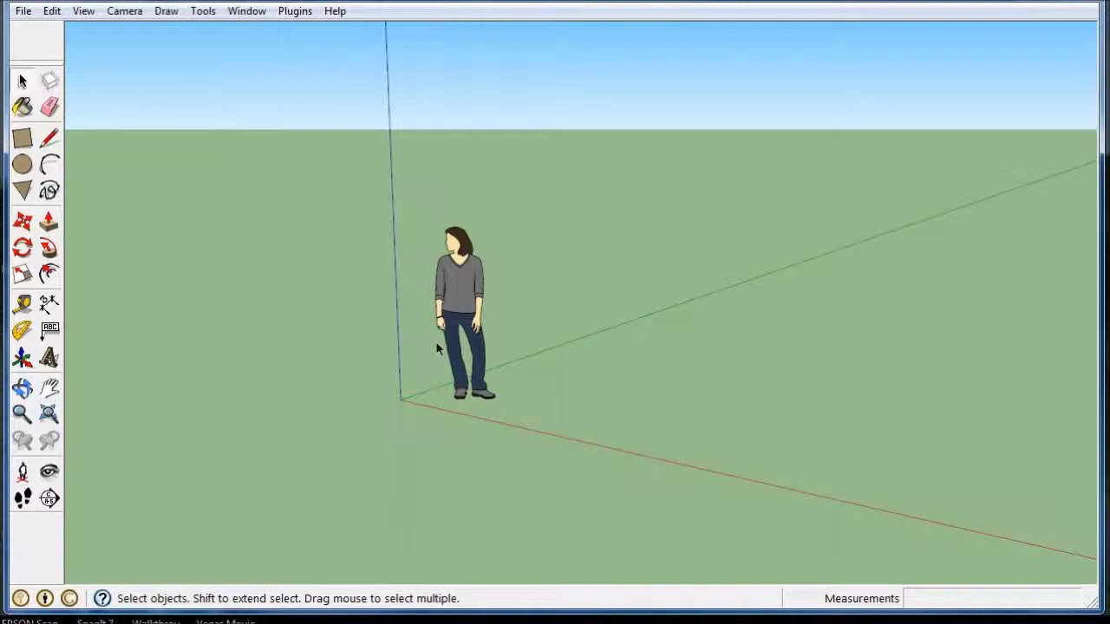
{"action": "scroll", "coordinate": [438, 348], "scroll_direction": "up", "scroll_amount": 3}
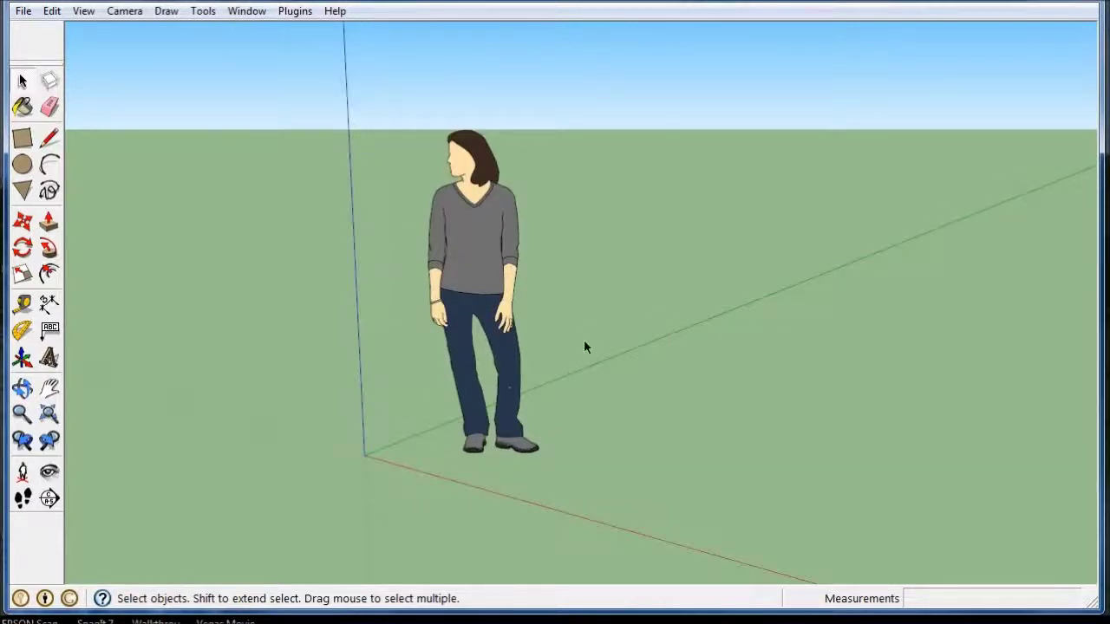
{"action": "mouse_move", "coordinate": [438, 297]}
{"action": "middle_mouse_down"}
{"action": "mouse_move", "coordinate": [572, 300]}
{"action": "mouse_move", "coordinate": [699, 235]}
{"action": "mouse_move", "coordinate": [508, 275]}
{"action": "mouse_move", "coordinate": [387, 257]}
{"action": "middle_mouse_up"}
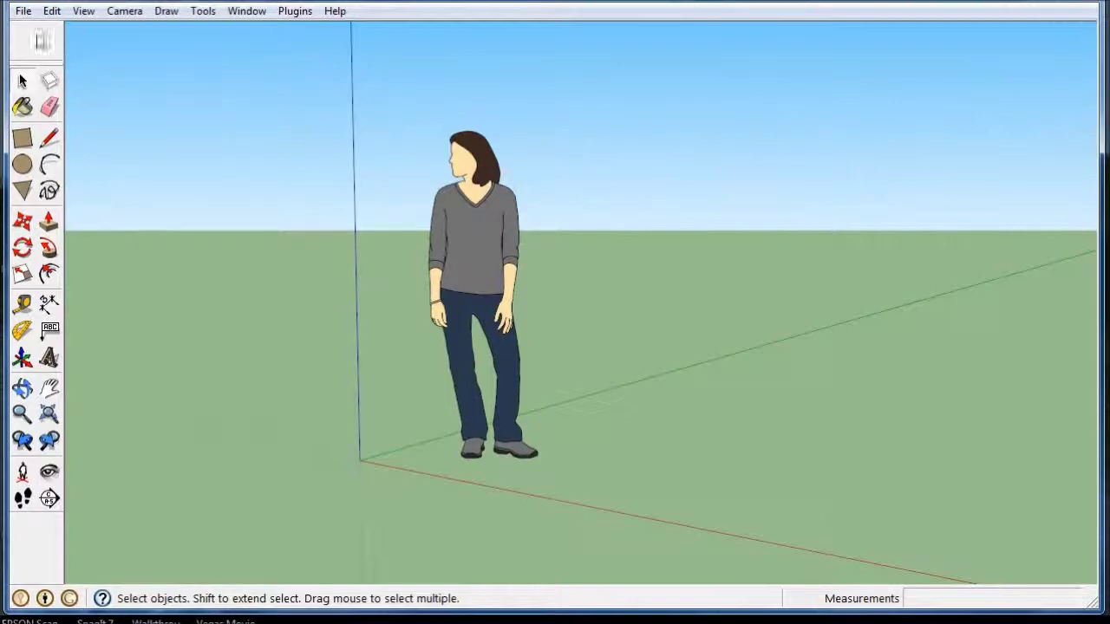
Open Week 1.skp from the recent files list and zoom around the beam ends
{"action": "left_click", "coordinate": [22, 11]}
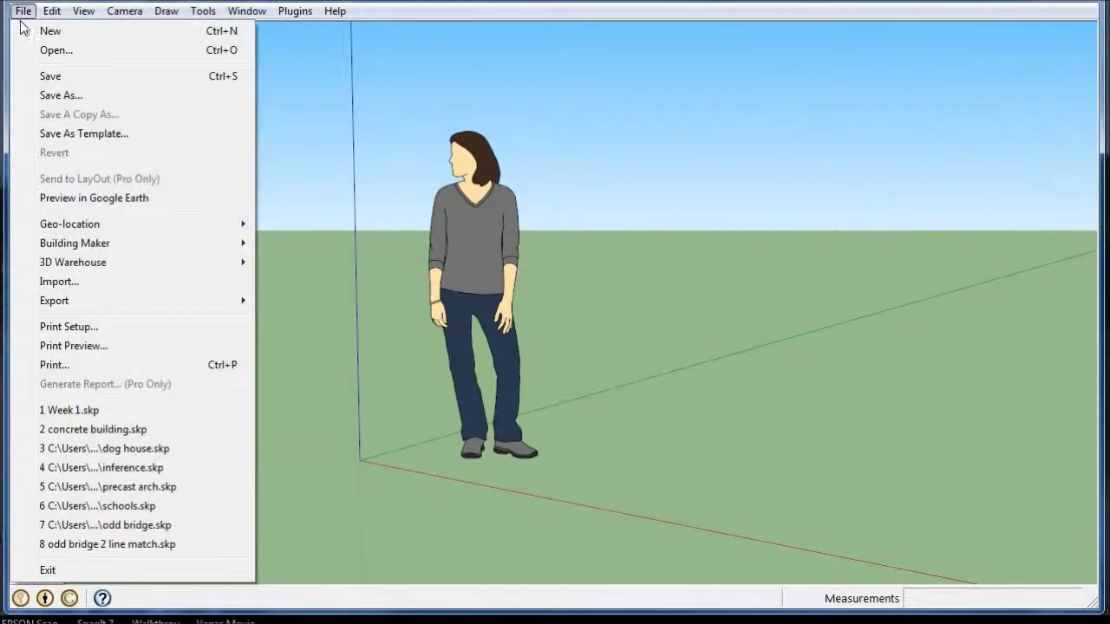
{"action": "left_click", "coordinate": [124, 411]}
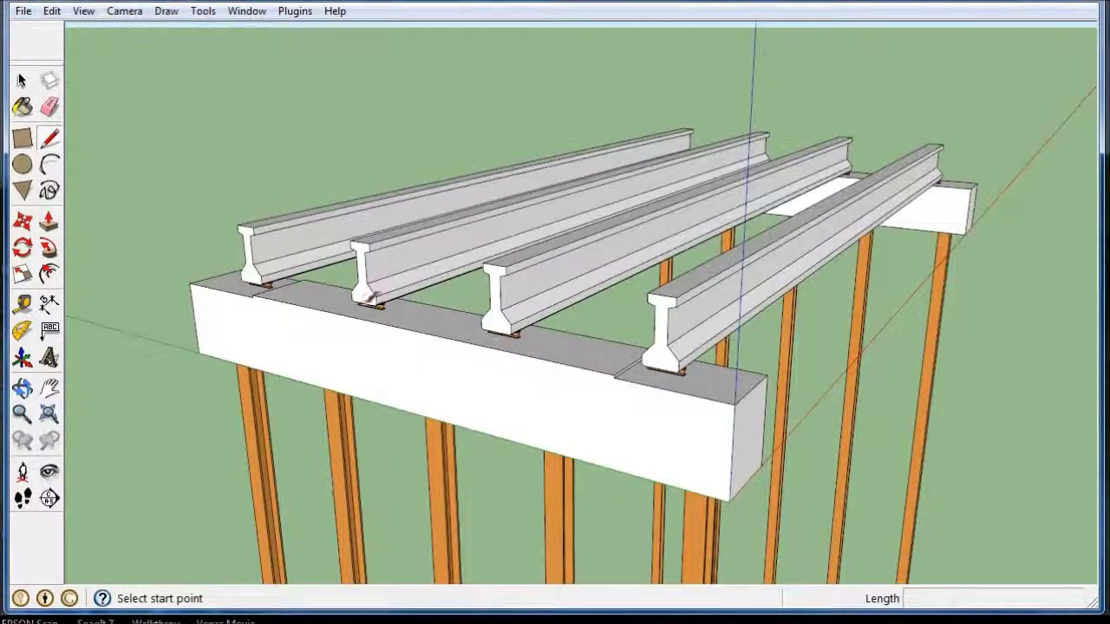
{"action": "scroll", "coordinate": [372, 299], "scroll_direction": "down", "scroll_amount": 3}
{"action": "scroll", "coordinate": [595, 317], "scroll_direction": "up", "scroll_amount": 2}
{"action": "scroll", "coordinate": [619, 371], "scroll_direction": "up", "scroll_amount": 3}
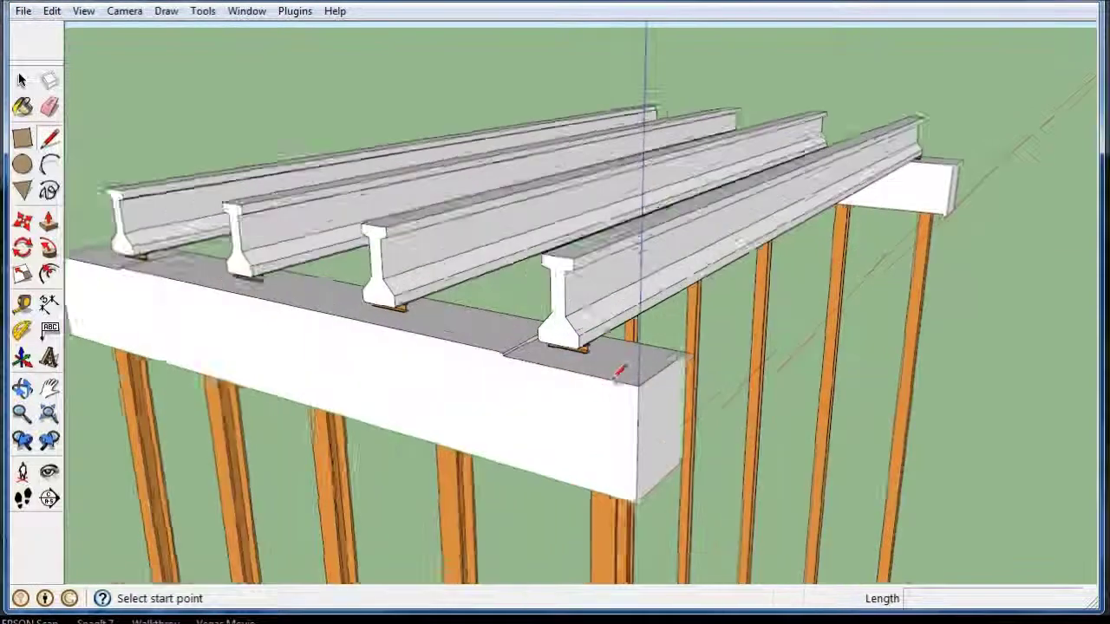
{"action": "scroll", "coordinate": [619, 371], "scroll_direction": "up", "scroll_amount": 2}
{"action": "scroll", "coordinate": [540, 280], "scroll_direction": "up", "scroll_amount": 3}
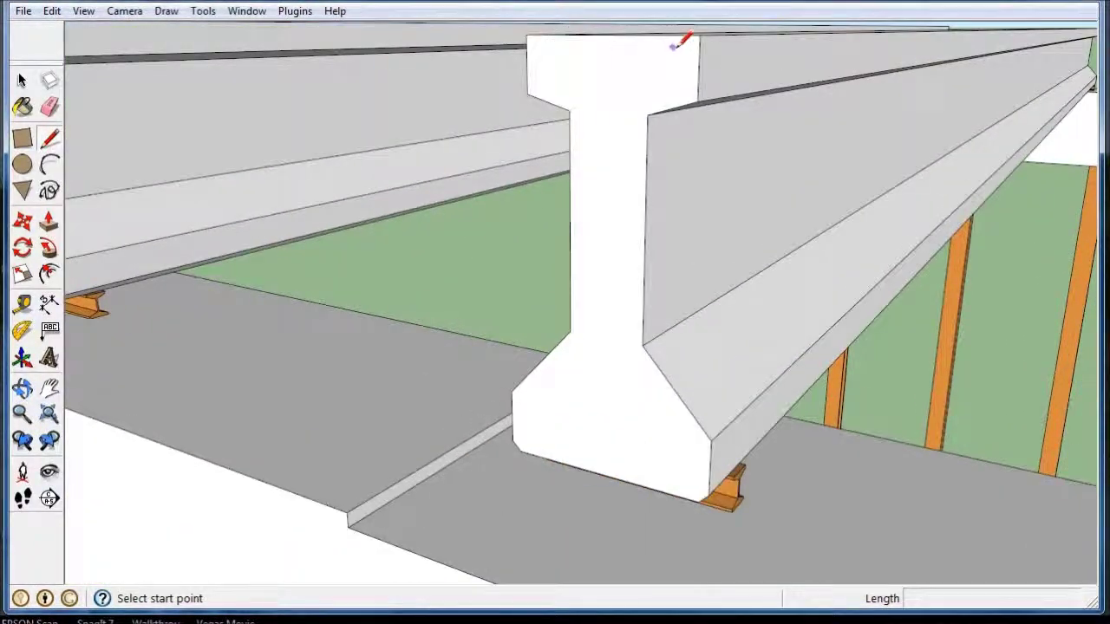
{"action": "scroll", "coordinate": [618, 380], "scroll_direction": "down", "scroll_amount": 3}
{"action": "scroll", "coordinate": [612, 382], "scroll_direction": "down", "scroll_amount": 2}
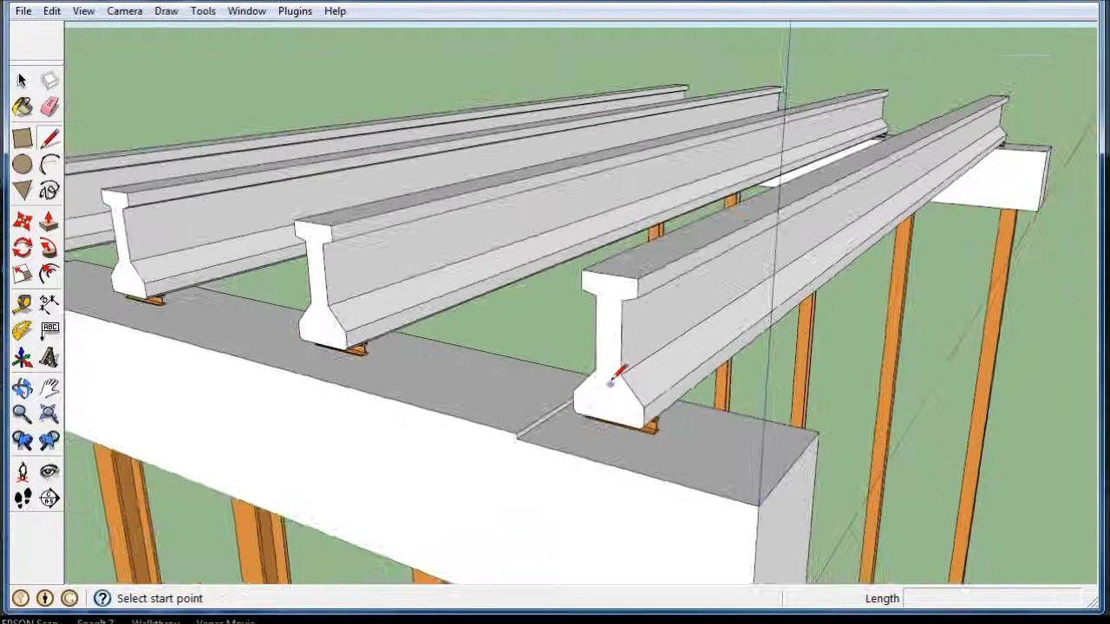
{"action": "scroll", "coordinate": [612, 379], "scroll_direction": "down", "scroll_amount": 3}
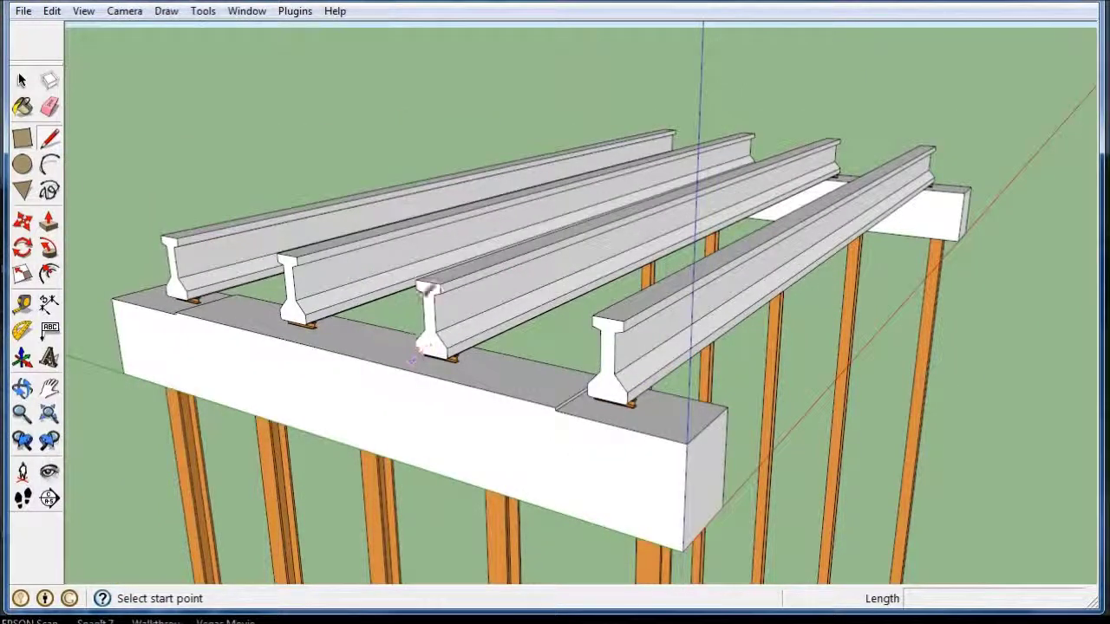
{"action": "scroll", "coordinate": [459, 232], "scroll_direction": "down", "scroll_amount": 1}
{"action": "scroll", "coordinate": [409, 190], "scroll_direction": "down", "scroll_amount": 1}
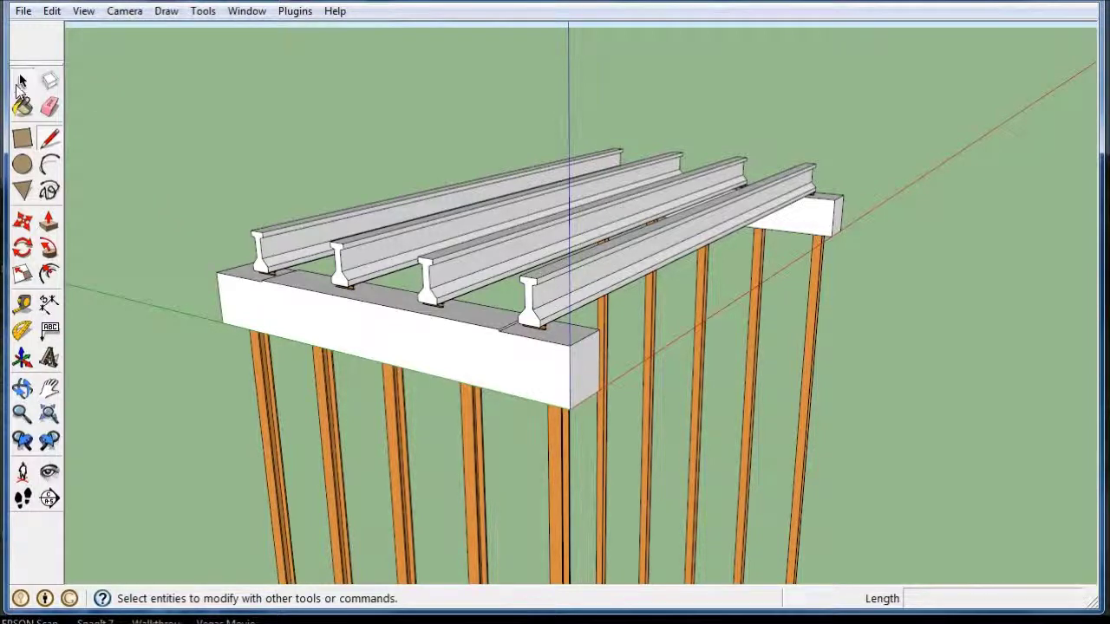
{"action": "left_click", "coordinate": [21, 80]}
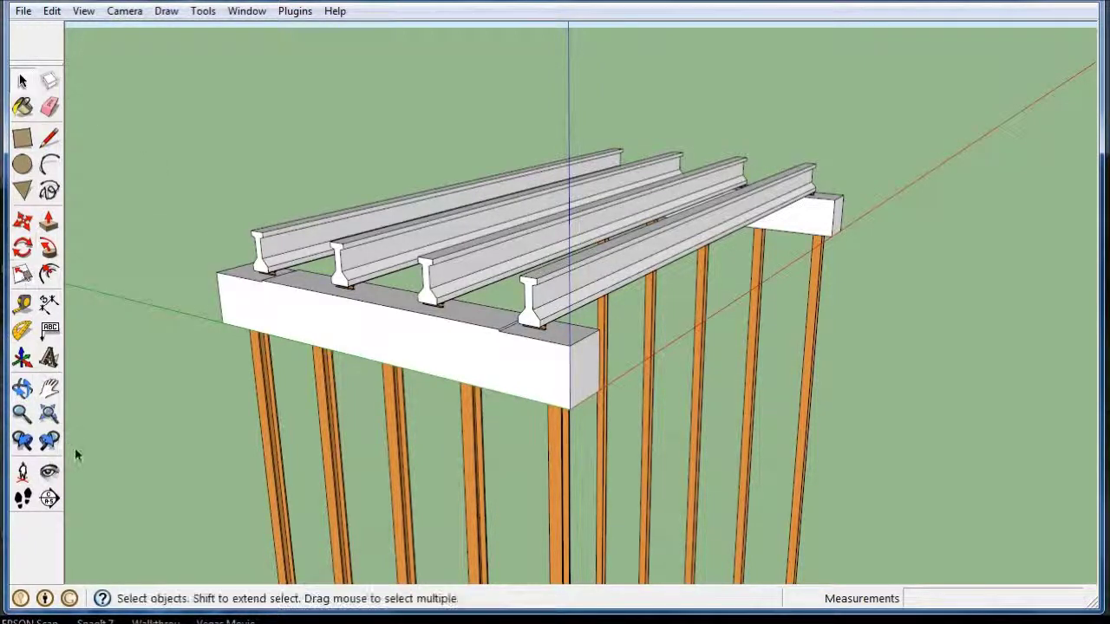
{"action": "left_click", "coordinate": [23, 391]}
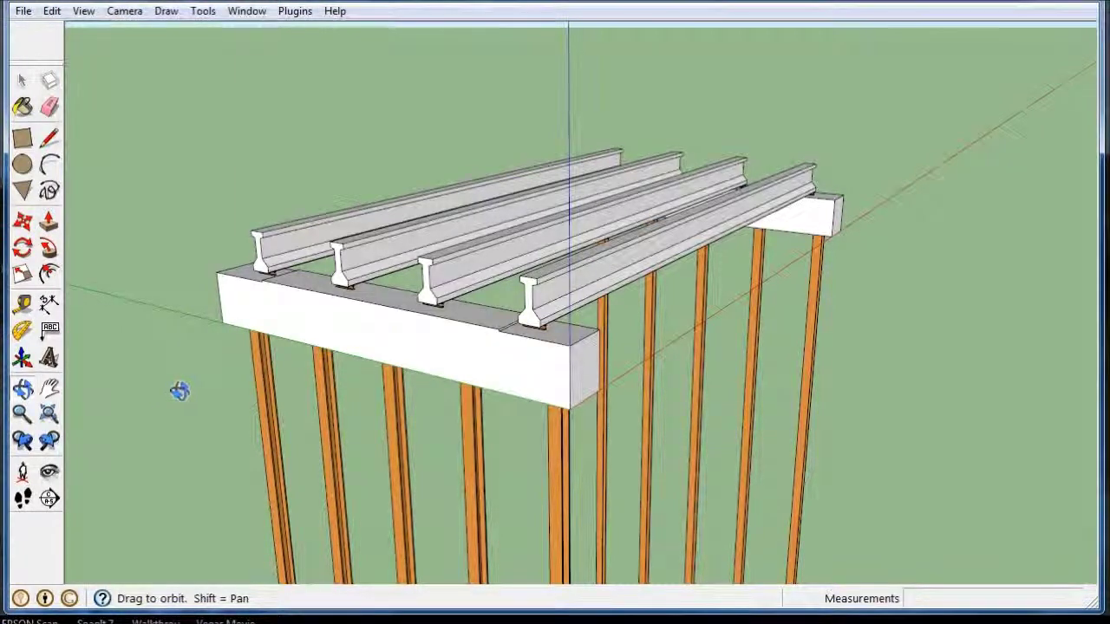
{"action": "mouse_move", "coordinate": [178, 391]}
{"action": "left_mouse_down"}
{"action": "mouse_move", "coordinate": [670, 398]}
{"action": "mouse_move", "coordinate": [426, 396]}
{"action": "mouse_move", "coordinate": [289, 367]}
{"action": "mouse_move", "coordinate": [182, 399]}
{"action": "left_mouse_up"}
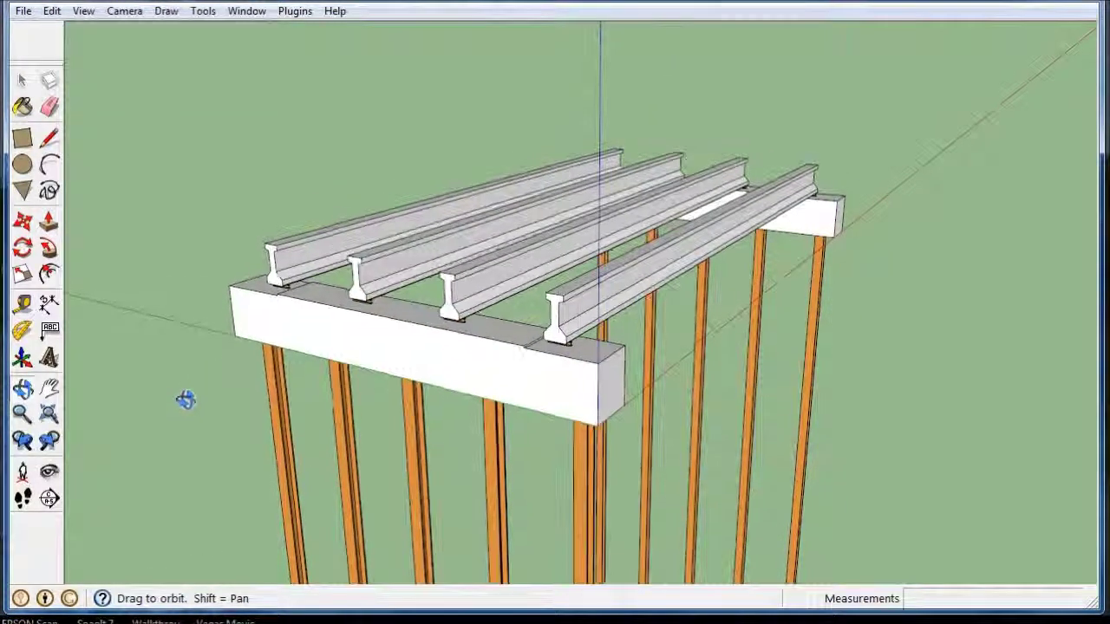
{"action": "left_click", "coordinate": [50, 390]}
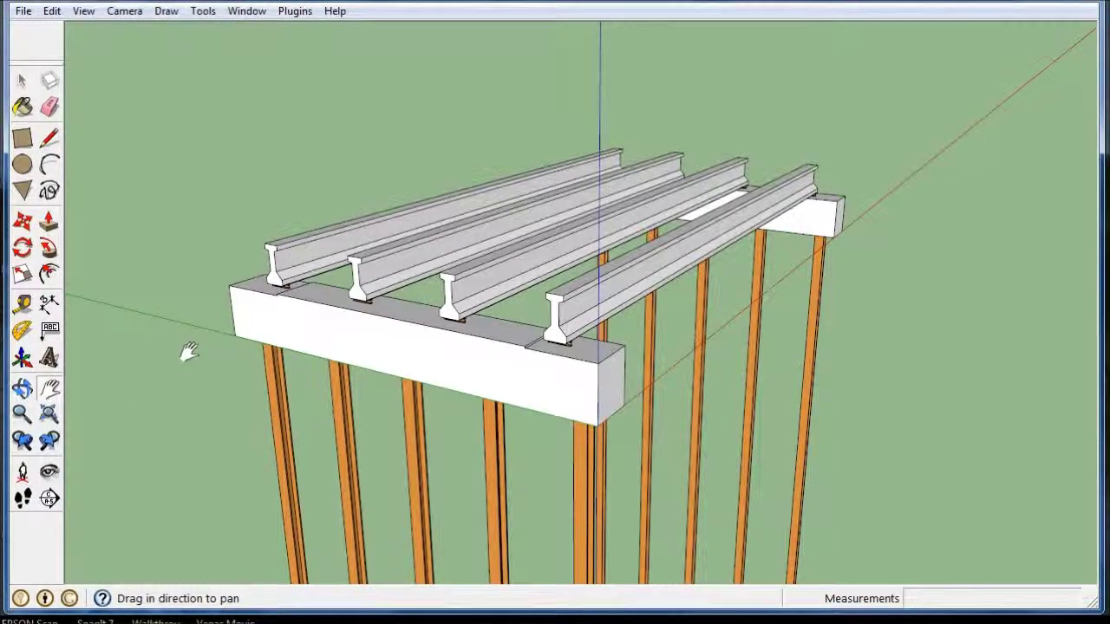
{"action": "mouse_move", "coordinate": [189, 351]}
{"action": "left_mouse_down"}
{"action": "mouse_move", "coordinate": [320, 364]}
{"action": "mouse_move", "coordinate": [566, 358]}
{"action": "mouse_move", "coordinate": [451, 364]}
{"action": "mouse_move", "coordinate": [231, 339]}
{"action": "left_mouse_up"}
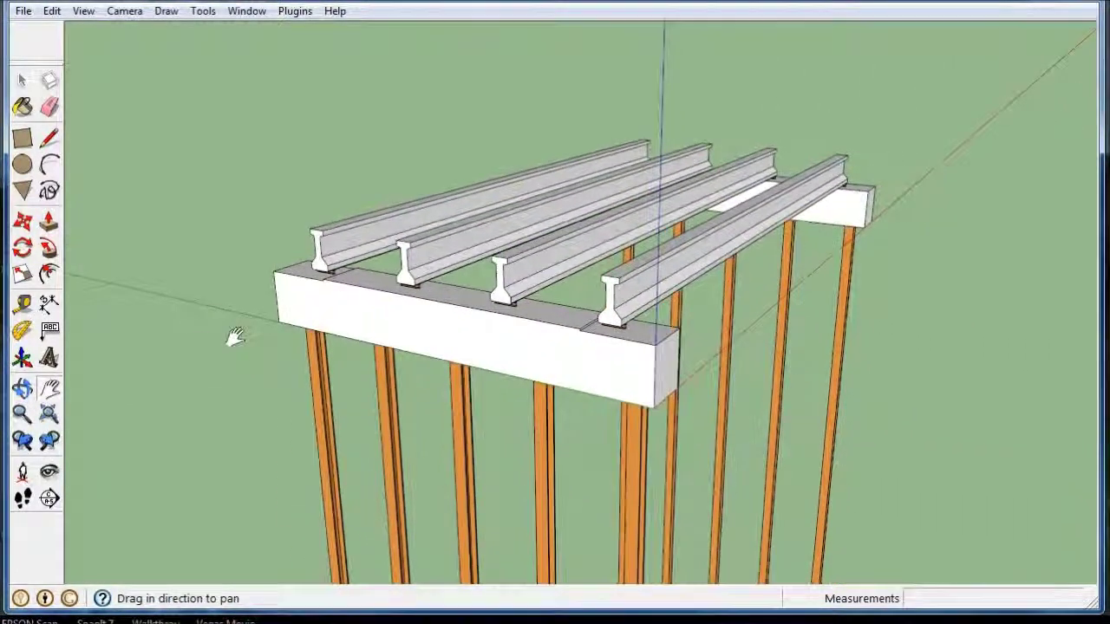
{"action": "left_click", "coordinate": [24, 83]}
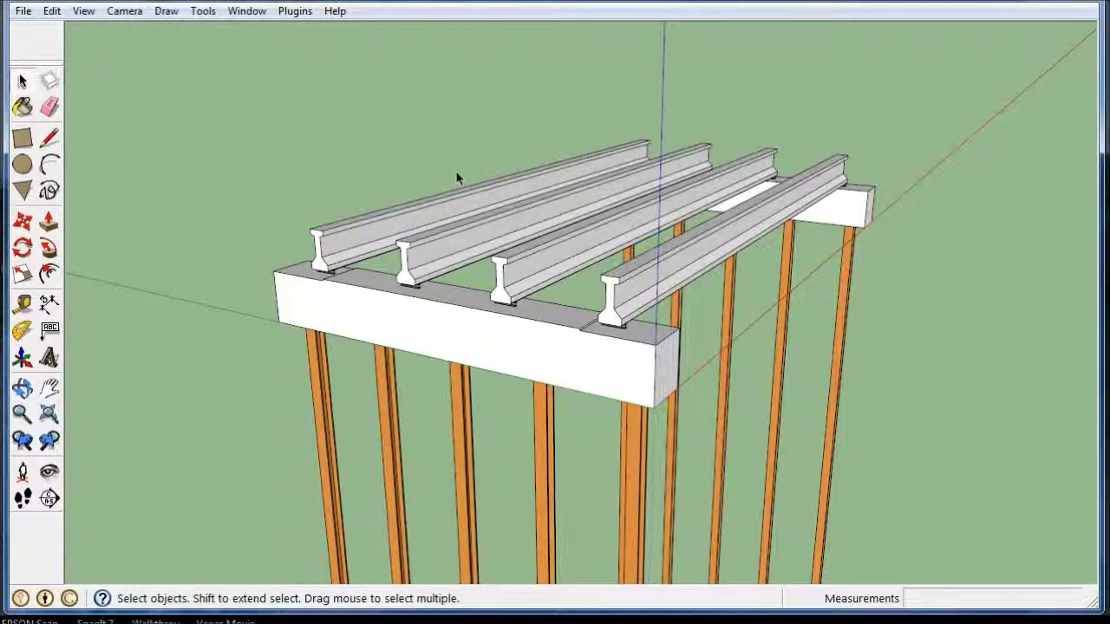
{"action": "mouse_move", "coordinate": [459, 178]}
{"action": "middle_mouse_down"}
{"action": "mouse_move", "coordinate": [726, 219]}
{"action": "mouse_move", "coordinate": [929, 216]}
{"action": "mouse_move", "coordinate": [696, 217]}
{"action": "mouse_move", "coordinate": [456, 185]}
{"action": "middle_mouse_up"}
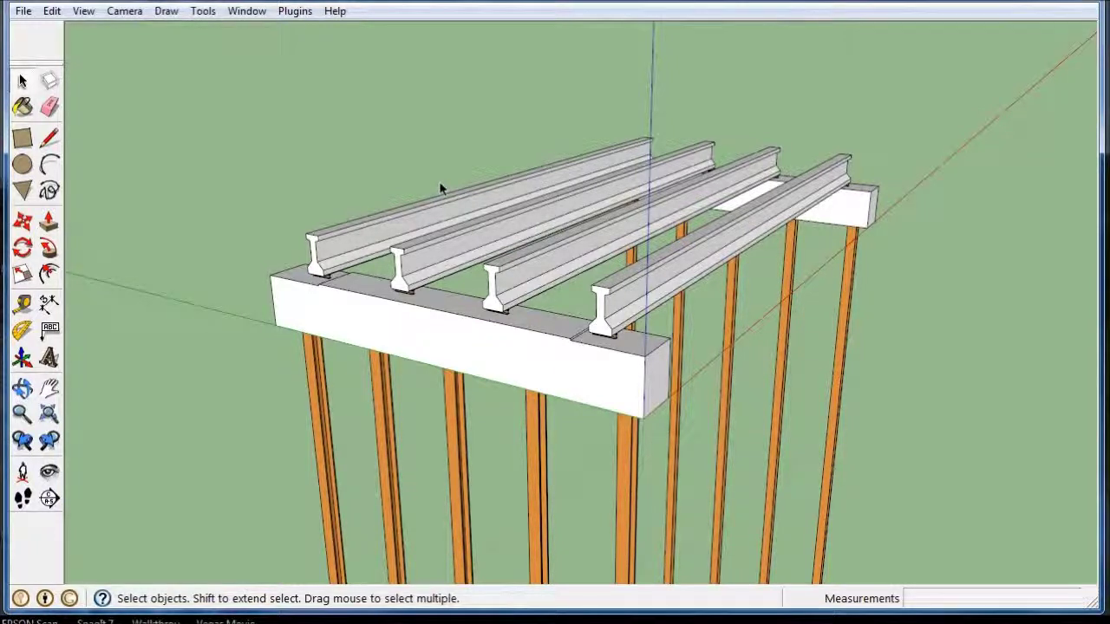
{"action": "mouse_move", "coordinate": [442, 186]}
{"action": "middle_mouse_down", "text": "shift"}
{"action": "mouse_move", "coordinate": [486, 180]}
{"action": "mouse_move", "coordinate": [454, 173]}
{"action": "middle_mouse_up", "text": "shift"}
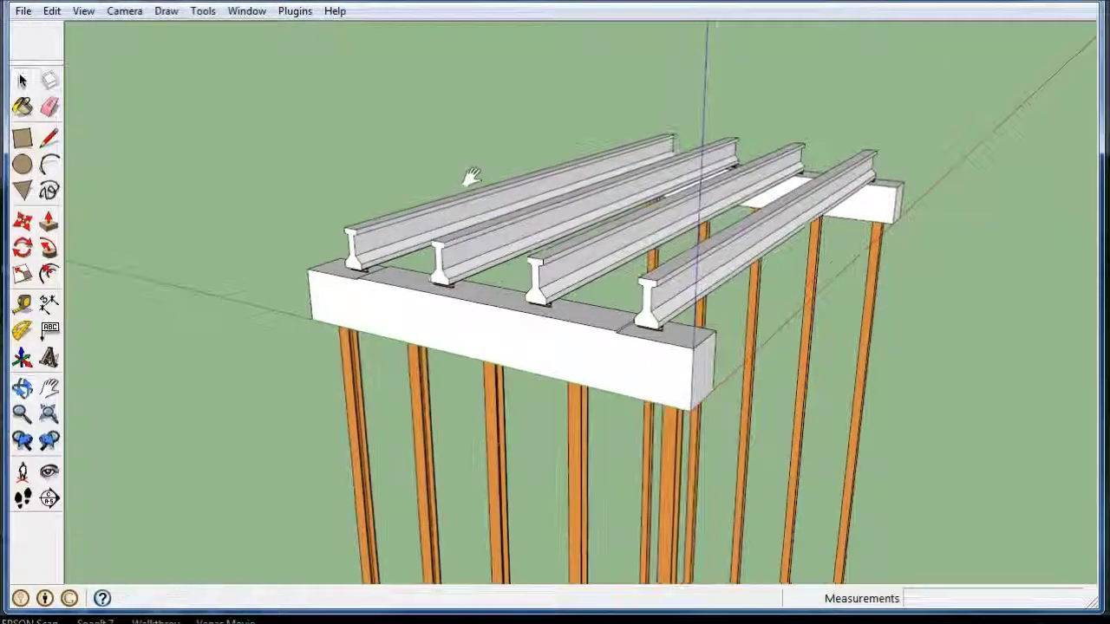
{"action": "middle_click_drag", "start_coordinate": [813, 261], "coordinate": [448, 263]}
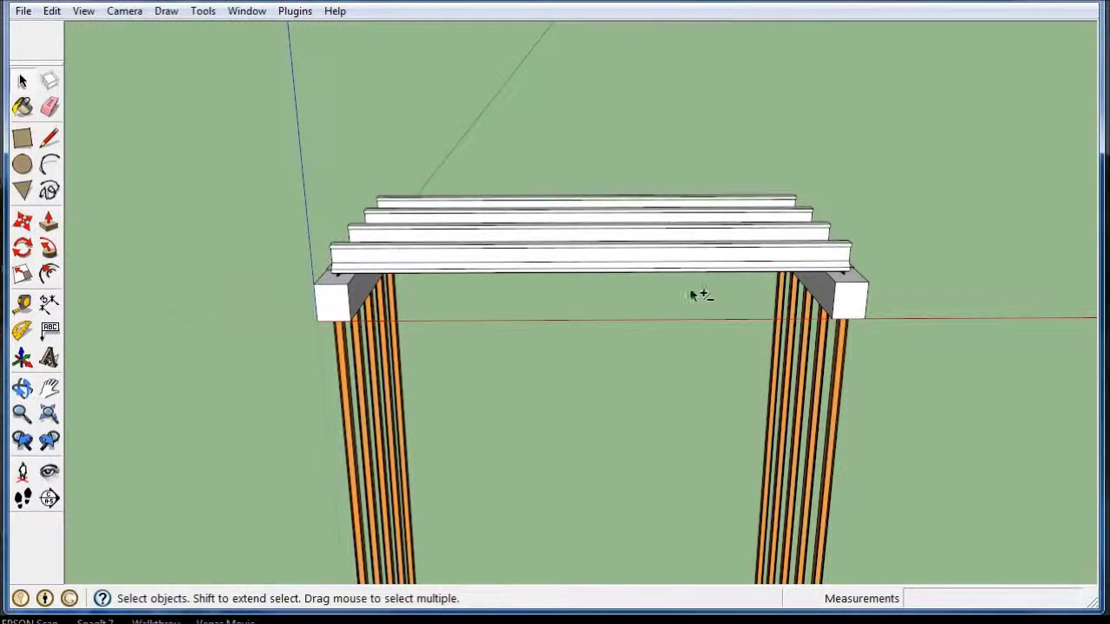
{"action": "middle_click_drag", "start_coordinate": [700, 295], "coordinate": [404, 265]}
{"action": "mouse_move", "coordinate": [602, 286]}
{"action": "middle_mouse_down"}
{"action": "mouse_move", "coordinate": [372, 315]}
{"action": "mouse_move", "coordinate": [490, 264]}
{"action": "mouse_move", "coordinate": [527, 286]}
{"action": "mouse_move", "coordinate": [634, 290]}
{"action": "mouse_move", "coordinate": [595, 338]}
{"action": "middle_mouse_up"}
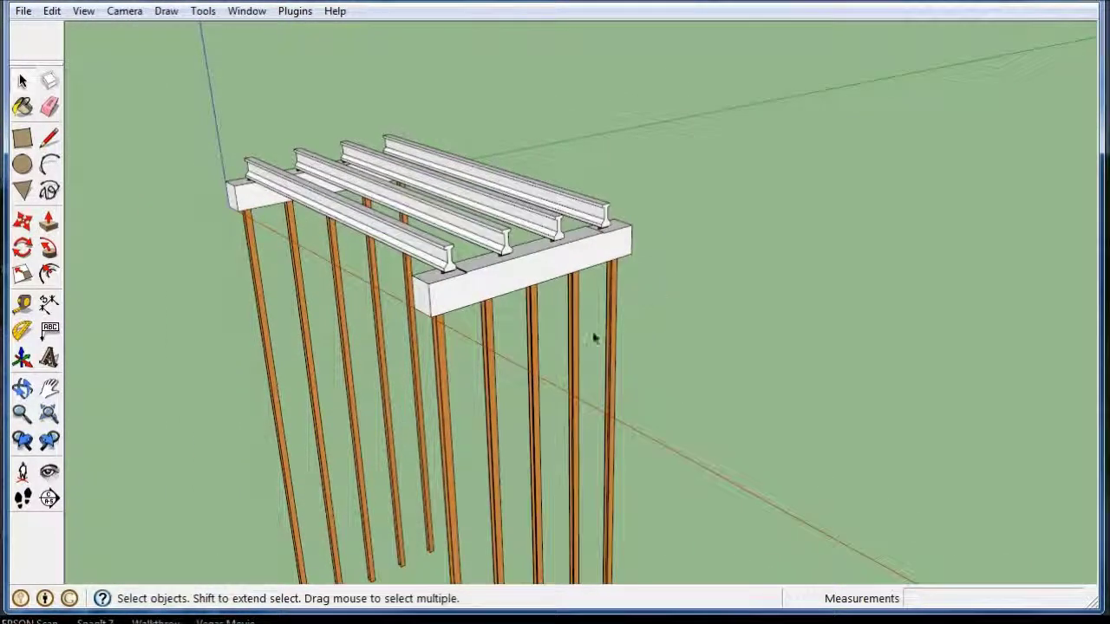
{"action": "scroll", "coordinate": [442, 295], "scroll_direction": "up", "scroll_amount": 2}
{"action": "scroll", "coordinate": [450, 270], "scroll_direction": "up", "scroll_amount": 3}
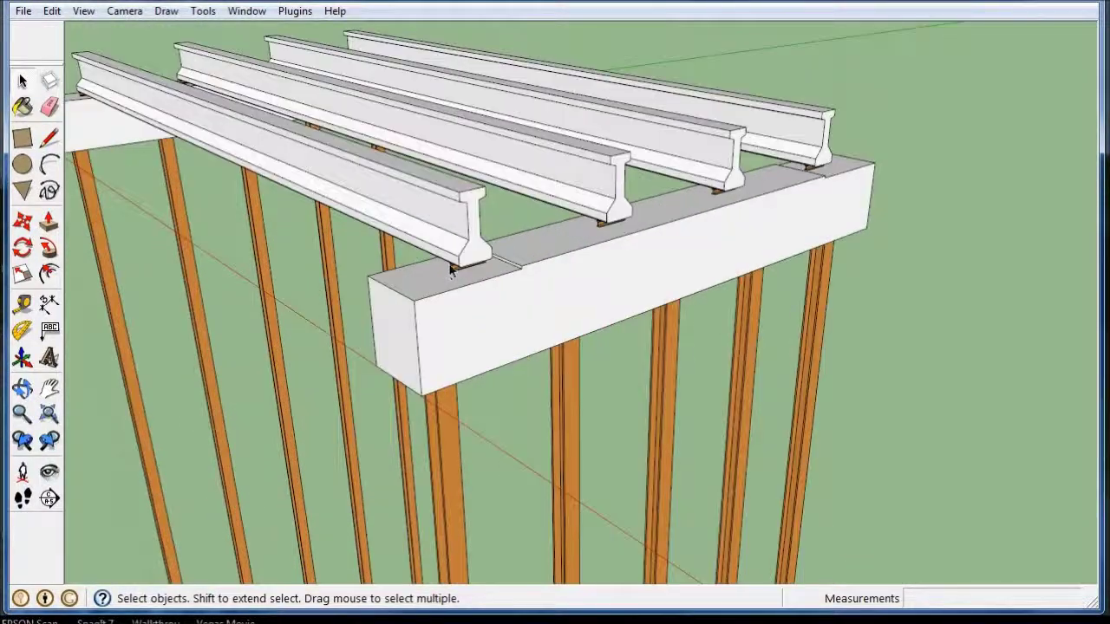
{"action": "scroll", "coordinate": [450, 269], "scroll_direction": "up", "scroll_amount": 2}
{"action": "scroll", "coordinate": [464, 260], "scroll_direction": "down", "scroll_amount": 2}
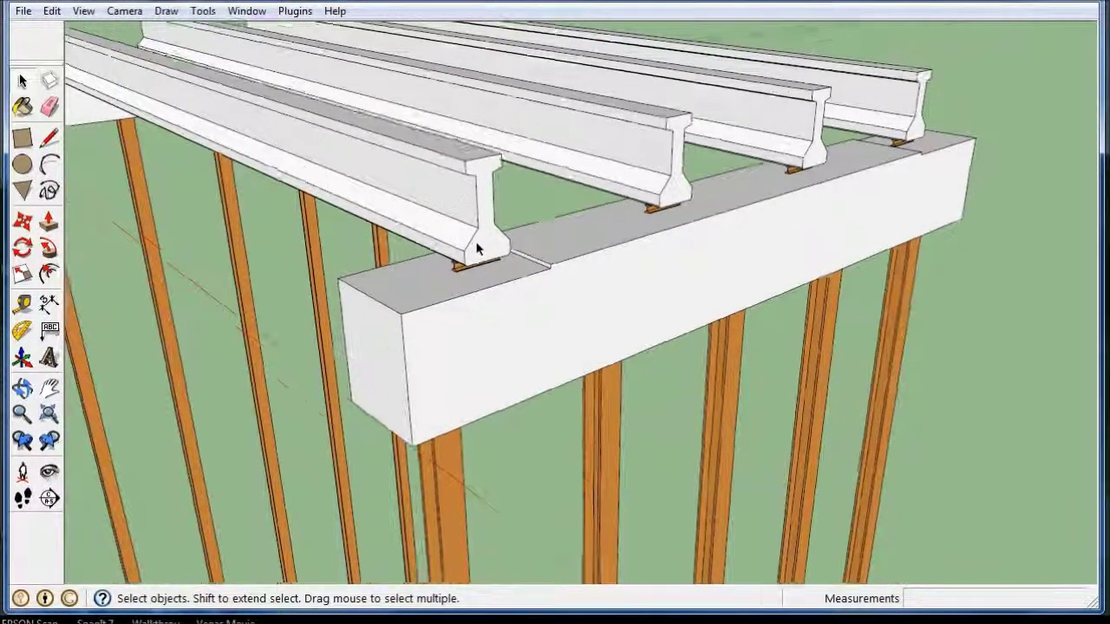
{"action": "scroll", "coordinate": [469, 252], "scroll_direction": "down", "scroll_amount": 3}
{"action": "scroll", "coordinate": [469, 251], "scroll_direction": "down", "scroll_amount": 2}
{"action": "mouse_move", "coordinate": [377, 252]}
{"action": "middle_mouse_down"}
{"action": "mouse_move", "coordinate": [439, 268]}
{"action": "mouse_move", "coordinate": [547, 252]}
{"action": "mouse_move", "coordinate": [474, 292]}
{"action": "mouse_move", "coordinate": [763, 355]}
{"action": "mouse_move", "coordinate": [769, 290]}
{"action": "middle_mouse_up"}
{"action": "mouse_move", "coordinate": [636, 347]}
{"action": "middle_mouse_down"}
{"action": "mouse_move", "coordinate": [606, 299]}
{"action": "mouse_move", "coordinate": [520, 337]}
{"action": "mouse_move", "coordinate": [615, 317]}
{"action": "mouse_move", "coordinate": [633, 325]}
{"action": "middle_mouse_up"}
{"action": "scroll", "coordinate": [638, 332], "scroll_direction": "up", "scroll_amount": 3}
{"action": "scroll", "coordinate": [640, 331], "scroll_direction": "up", "scroll_amount": 3}
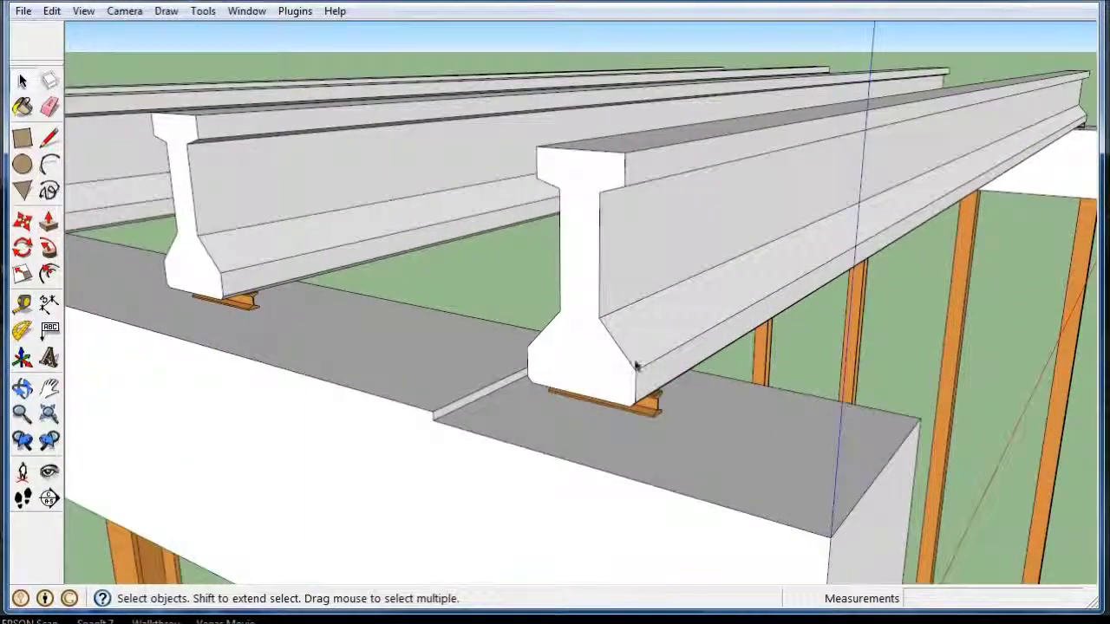
{"action": "scroll", "coordinate": [639, 367], "scroll_direction": "up", "scroll_amount": 3}
{"action": "scroll", "coordinate": [604, 319], "scroll_direction": "down", "scroll_amount": 3}
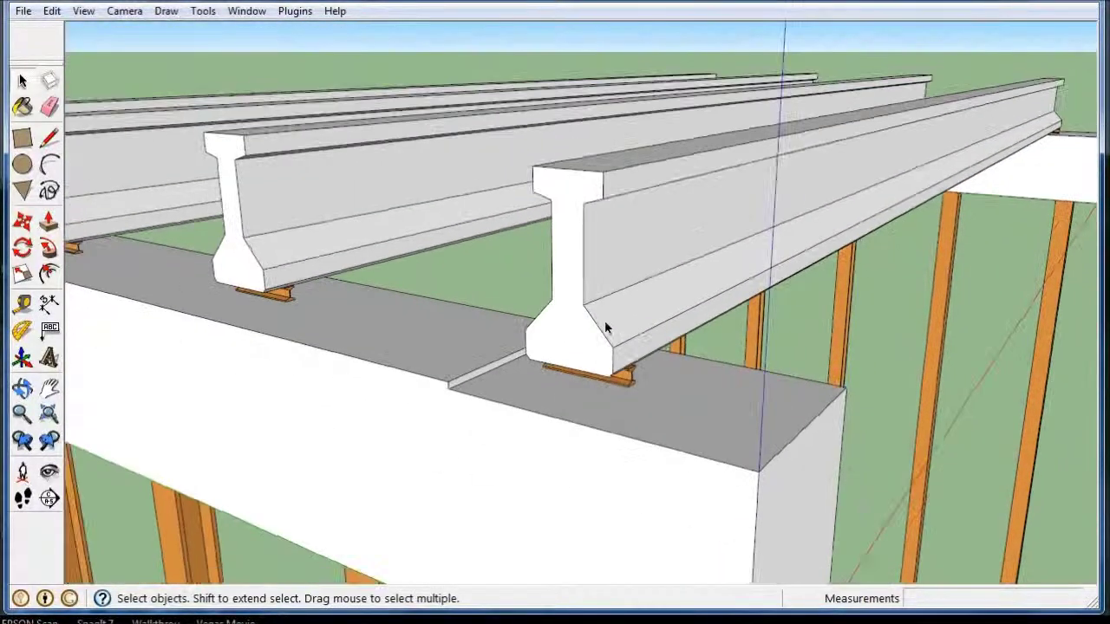
{"action": "scroll", "coordinate": [604, 322], "scroll_direction": "down", "scroll_amount": 3}
{"action": "scroll", "coordinate": [604, 330], "scroll_direction": "down", "scroll_amount": 2}
{"action": "mouse_move", "coordinate": [740, 355]}
{"action": "middle_mouse_down"}
{"action": "mouse_move", "coordinate": [486, 379]}
{"action": "mouse_move", "coordinate": [719, 371]}
{"action": "middle_mouse_up"}
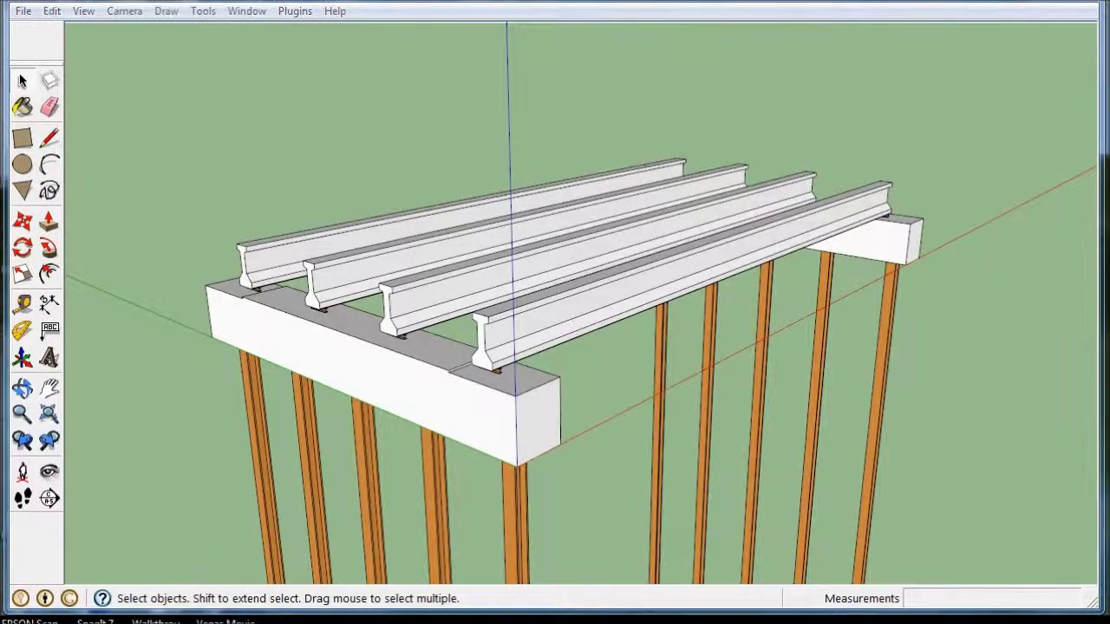
Make the wings, deck, abut diapram, barrier rail, barrier wing and paving notch layers visible
{"action": "left_click_drag", "start_coordinate": [846, 113], "coordinate": [855, 87]}
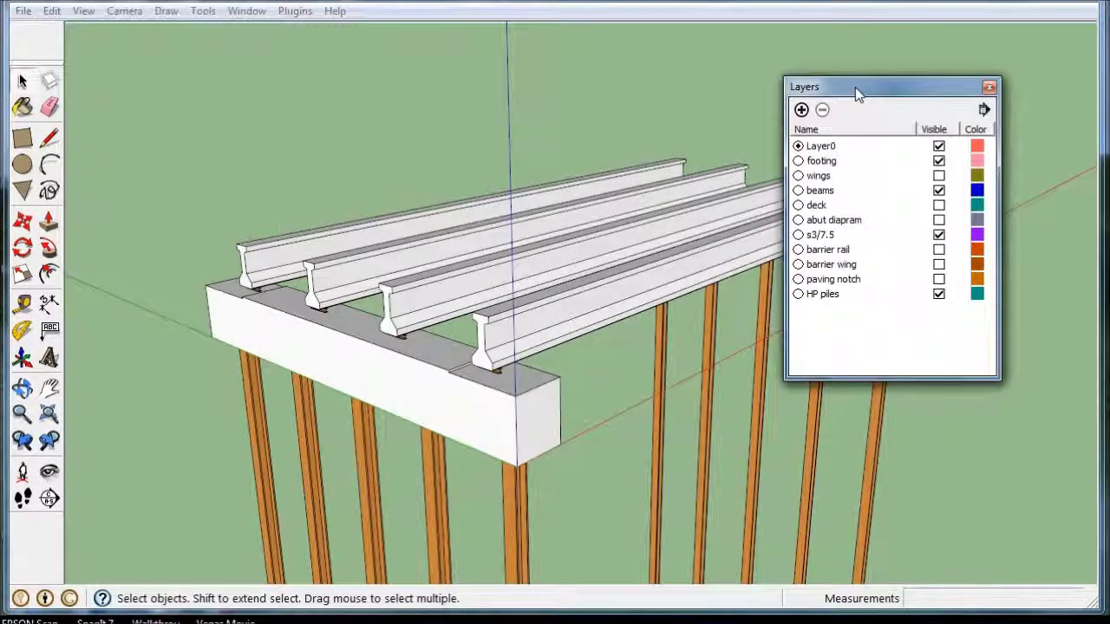
{"action": "left_click", "coordinate": [941, 177]}
{"action": "left_click", "coordinate": [939, 205]}
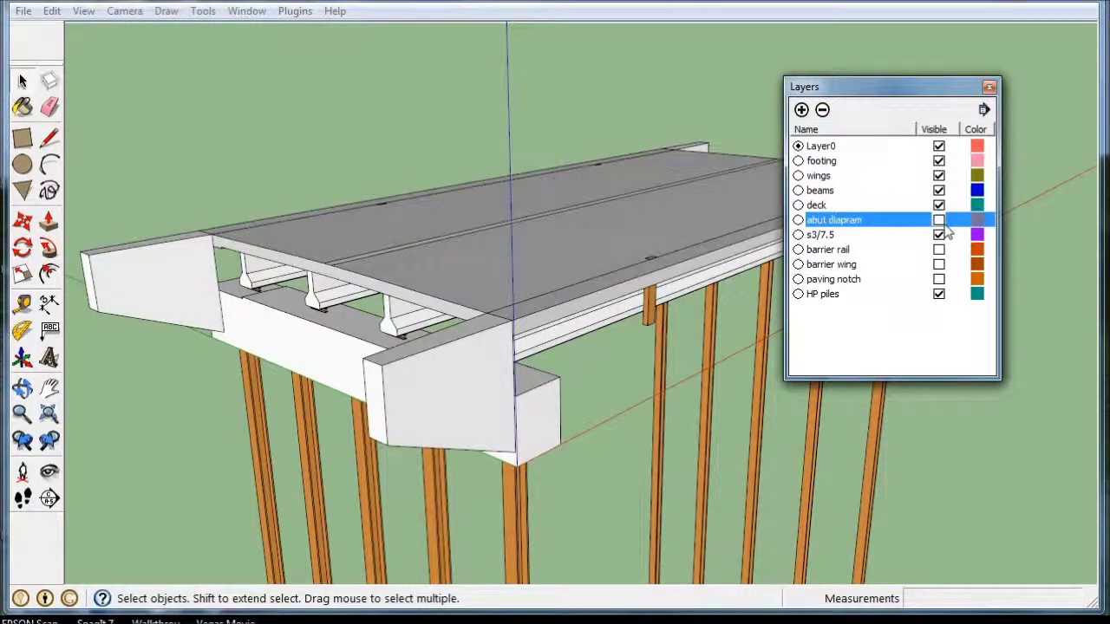
{"action": "left_click", "coordinate": [939, 249]}
{"action": "left_click", "coordinate": [939, 280]}
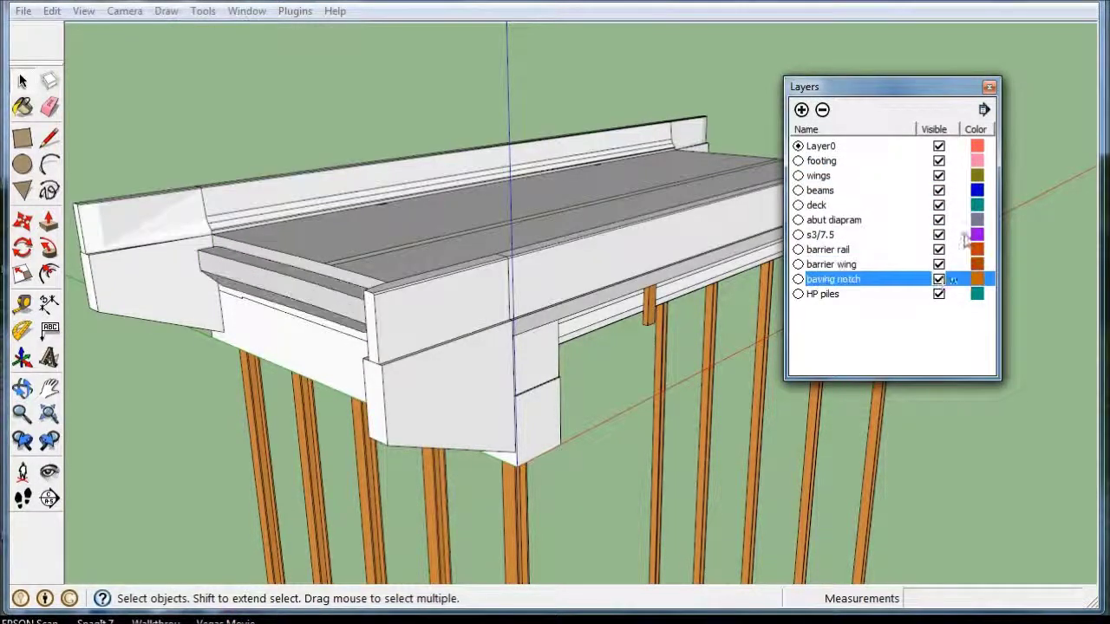
{"action": "left_click", "coordinate": [990, 87]}
Orbit and zoom around the bridge to inspect the deck, barriers and abutments
{"action": "middle_click_drag", "start_coordinate": [475, 312], "coordinate": [583, 279]}
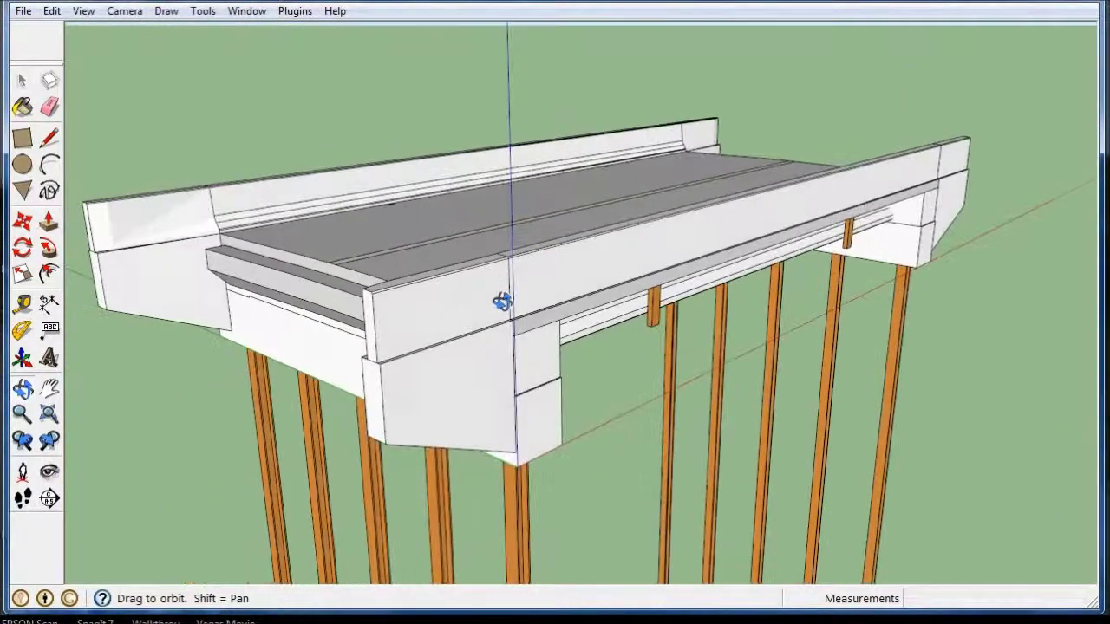
{"action": "scroll", "coordinate": [583, 278], "scroll_direction": "down", "scroll_amount": 1}
{"action": "mouse_move", "coordinate": [235, 339]}
{"action": "middle_mouse_down"}
{"action": "mouse_move", "coordinate": [726, 292]}
{"action": "mouse_move", "coordinate": [818, 228]}
{"action": "mouse_move", "coordinate": [449, 310]}
{"action": "mouse_move", "coordinate": [434, 338]}
{"action": "middle_mouse_up"}
{"action": "scroll", "coordinate": [434, 338], "scroll_direction": "up", "scroll_amount": 3}
{"action": "scroll", "coordinate": [520, 260], "scroll_direction": "up", "scroll_amount": 1}
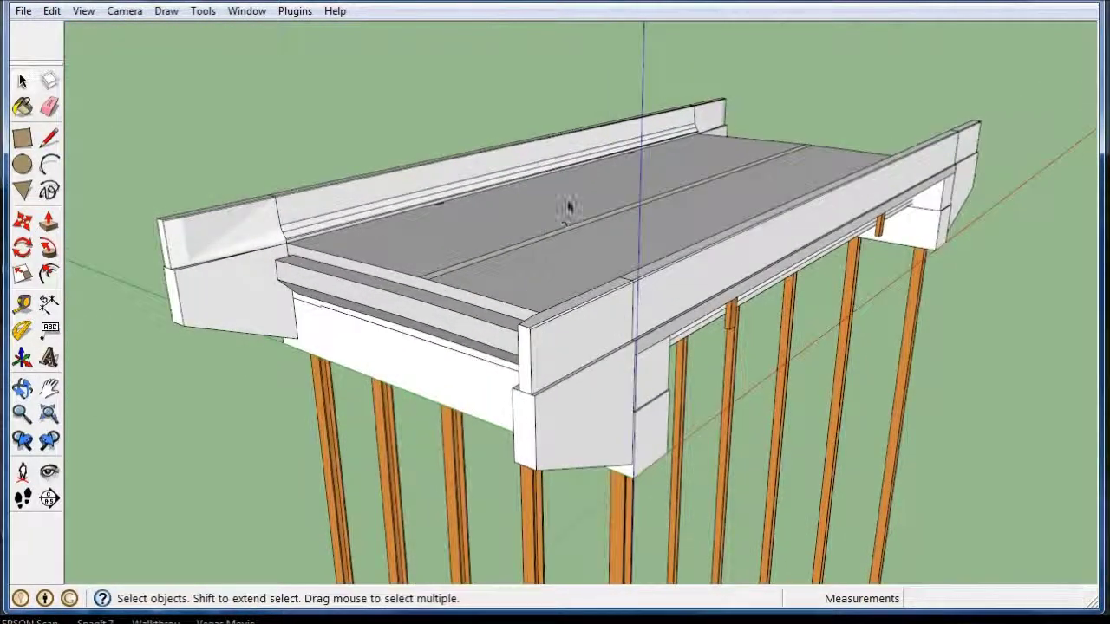
{"action": "mouse_move", "coordinate": [567, 208]}
{"action": "middle_mouse_down"}
{"action": "mouse_move", "coordinate": [581, 327]}
{"action": "mouse_move", "coordinate": [595, 303]}
{"action": "mouse_move", "coordinate": [435, 171]}
{"action": "middle_mouse_up"}
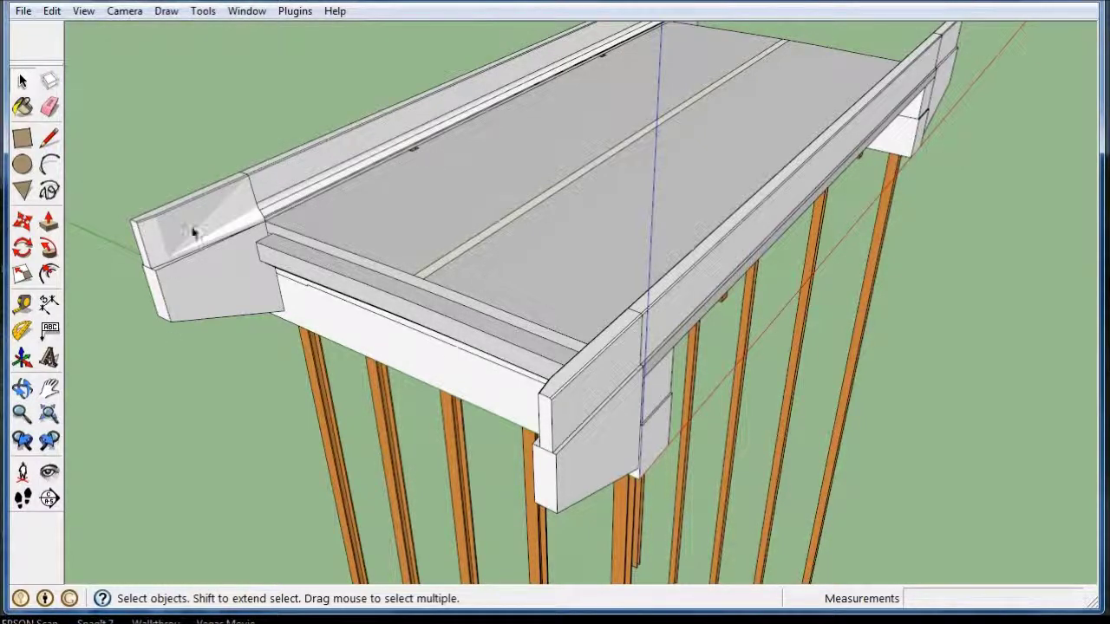
{"action": "scroll", "coordinate": [543, 217], "scroll_direction": "down", "scroll_amount": 1}
{"action": "scroll", "coordinate": [327, 213], "scroll_direction": "down", "scroll_amount": 1}
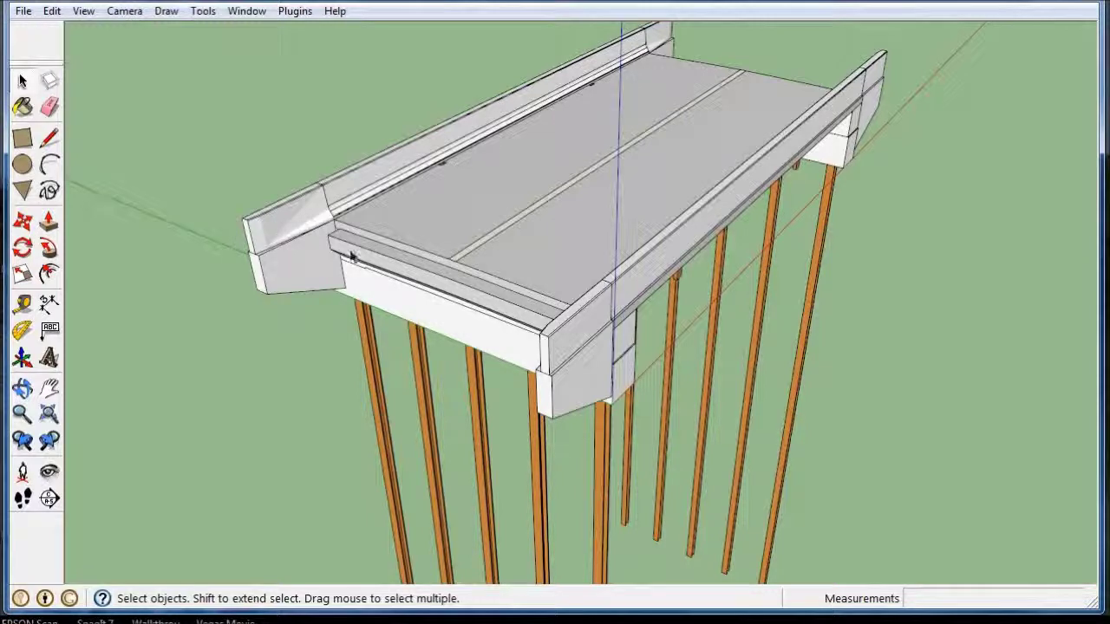
{"action": "mouse_move", "coordinate": [352, 258]}
{"action": "middle_mouse_down"}
{"action": "mouse_move", "coordinate": [514, 396]}
{"action": "mouse_move", "coordinate": [478, 317]}
{"action": "mouse_move", "coordinate": [530, 307]}
{"action": "mouse_move", "coordinate": [122, 408]}
{"action": "middle_mouse_up"}
{"action": "scroll", "coordinate": [433, 323], "scroll_direction": "up", "scroll_amount": 2}
{"action": "scroll", "coordinate": [437, 303], "scroll_direction": "up", "scroll_amount": 1}
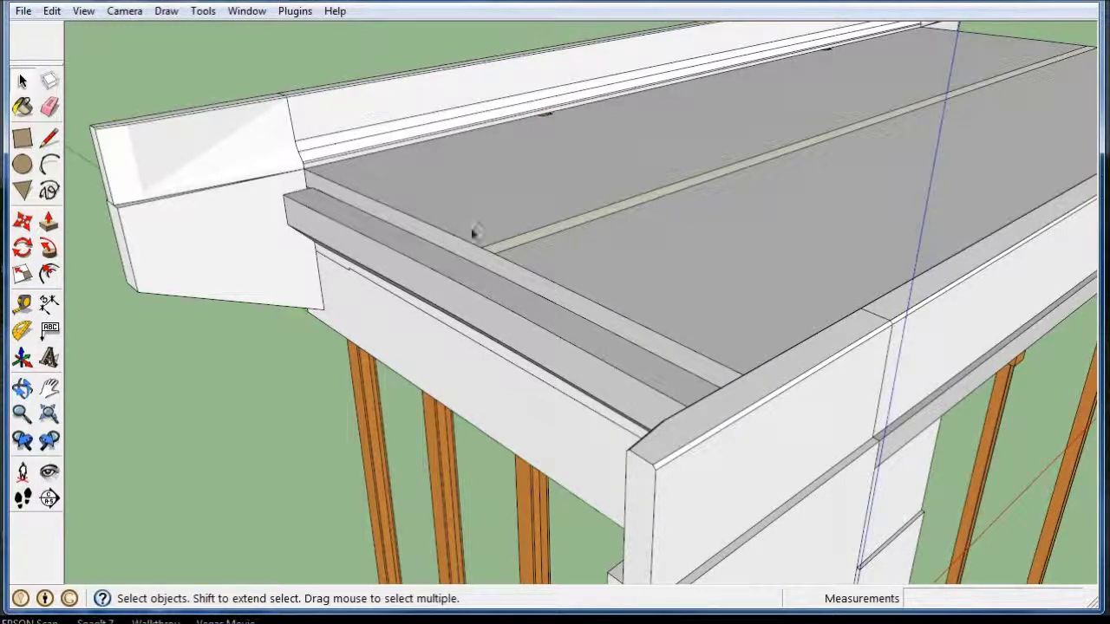
{"action": "scroll", "coordinate": [475, 232], "scroll_direction": "down", "scroll_amount": 3}
{"action": "scroll", "coordinate": [457, 228], "scroll_direction": "down", "scroll_amount": 2}
{"action": "mouse_move", "coordinate": [688, 389]}
{"action": "middle_mouse_down"}
{"action": "mouse_move", "coordinate": [483, 325]}
{"action": "mouse_move", "coordinate": [587, 347]}
{"action": "mouse_move", "coordinate": [278, 308]}
{"action": "mouse_move", "coordinate": [526, 287]}
{"action": "mouse_move", "coordinate": [580, 188]}
{"action": "middle_mouse_up"}
Orbit past the piers and zoom in until the bridge reference photo fills the viewport
{"action": "scroll", "coordinate": [572, 546], "scroll_direction": "down", "scroll_amount": 2}
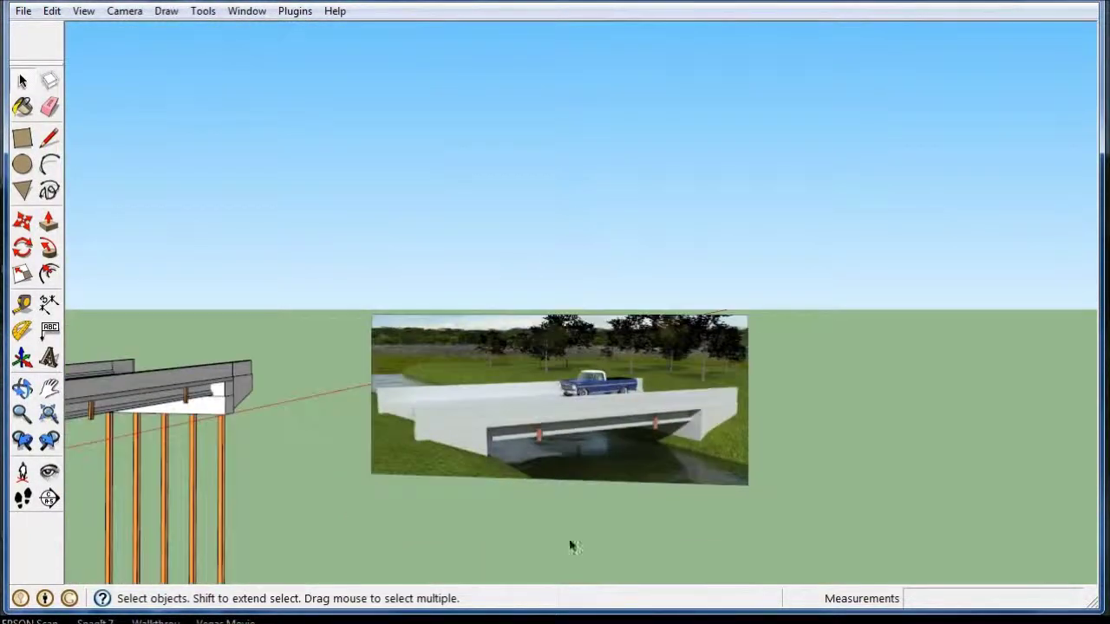
{"action": "scroll", "coordinate": [577, 512], "scroll_direction": "up", "scroll_amount": 3}
{"action": "scroll", "coordinate": [582, 474], "scroll_direction": "up", "scroll_amount": 2}
{"action": "middle_click_drag", "start_coordinate": [526, 391], "coordinate": [561, 401]}
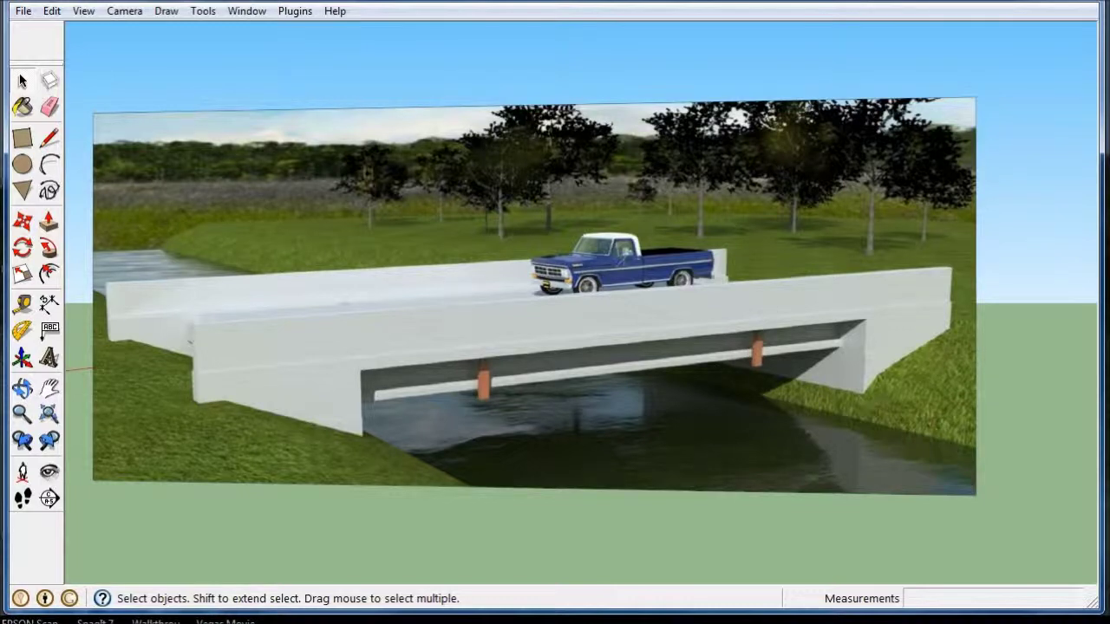
{"action": "scroll", "coordinate": [873, 276], "scroll_direction": "down", "scroll_amount": 3}
{"action": "scroll", "coordinate": [861, 290], "scroll_direction": "down", "scroll_amount": 2}
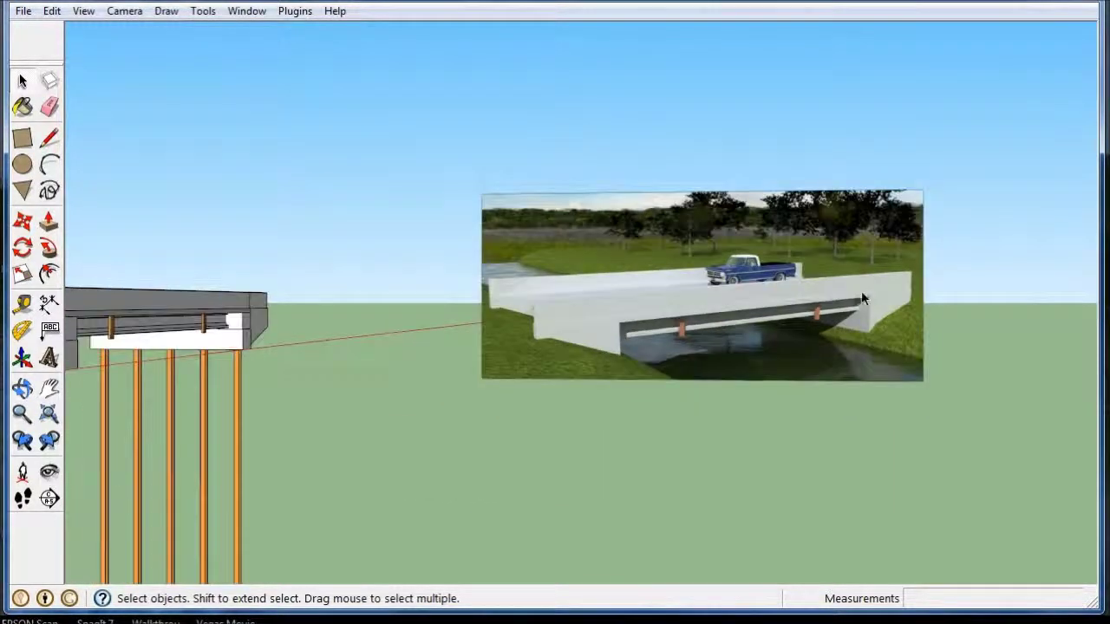
{"action": "middle_click_drag", "start_coordinate": [861, 290], "coordinate": [781, 286]}
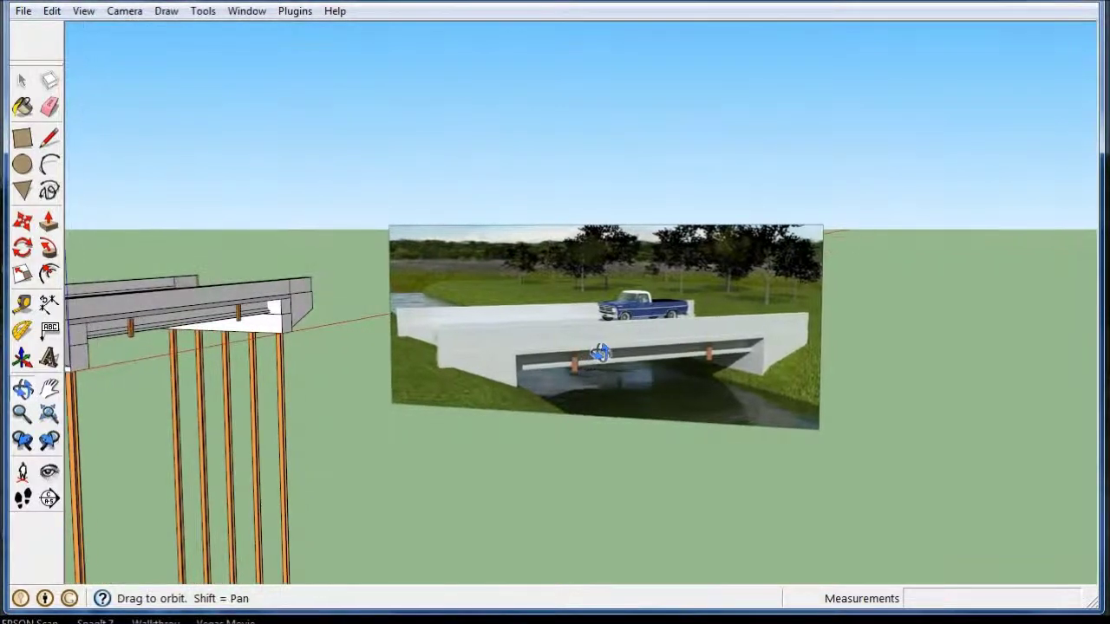
{"action": "middle_click_drag", "start_coordinate": [655, 338], "coordinate": [685, 317]}
{"action": "scroll", "coordinate": [689, 313], "scroll_direction": "up", "scroll_amount": 3}
{"action": "scroll", "coordinate": [690, 309], "scroll_direction": "up", "scroll_amount": 1}
{"action": "scroll", "coordinate": [690, 309], "scroll_direction": "up", "scroll_amount": 2}
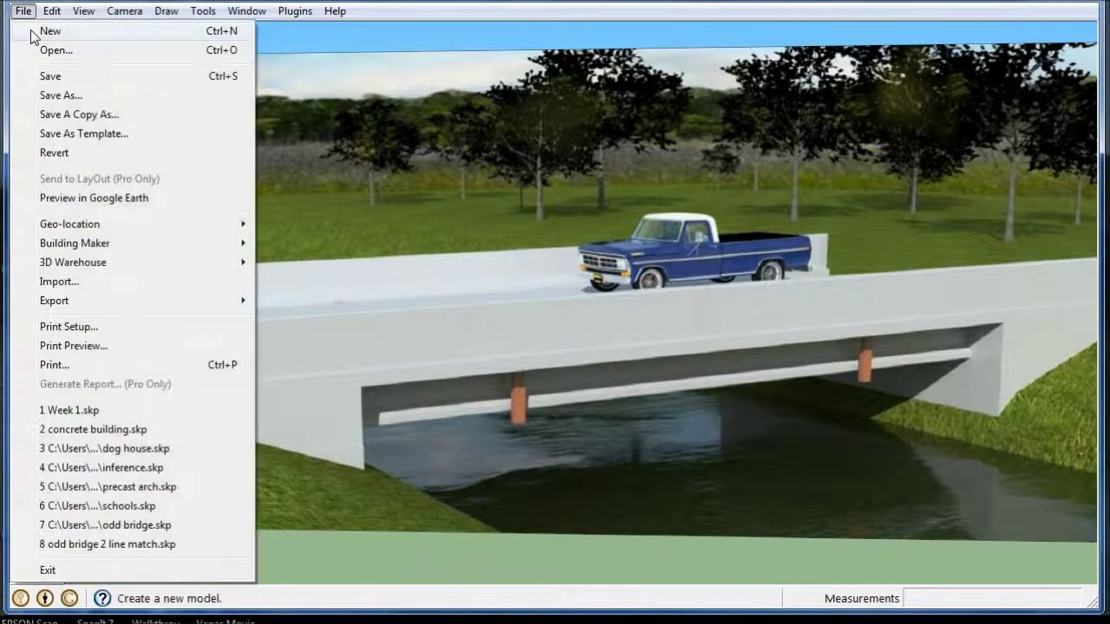
Start a new model, discarding the unsaved changes to Week 1.skp
{"action": "left_click", "coordinate": [32, 33]}
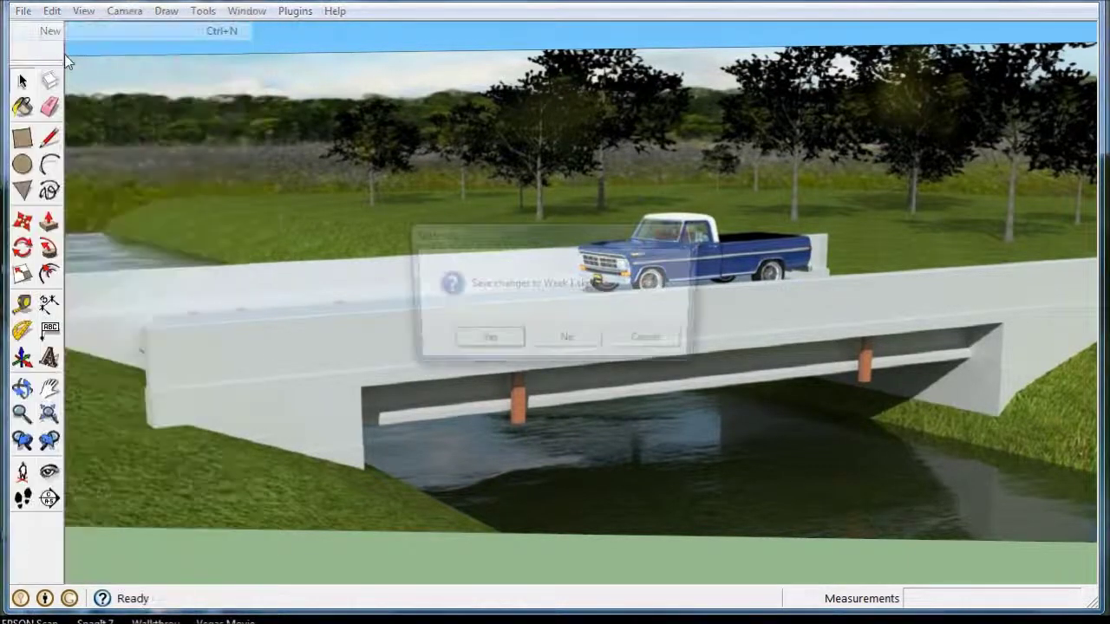
{"action": "left_click", "coordinate": [567, 341]}
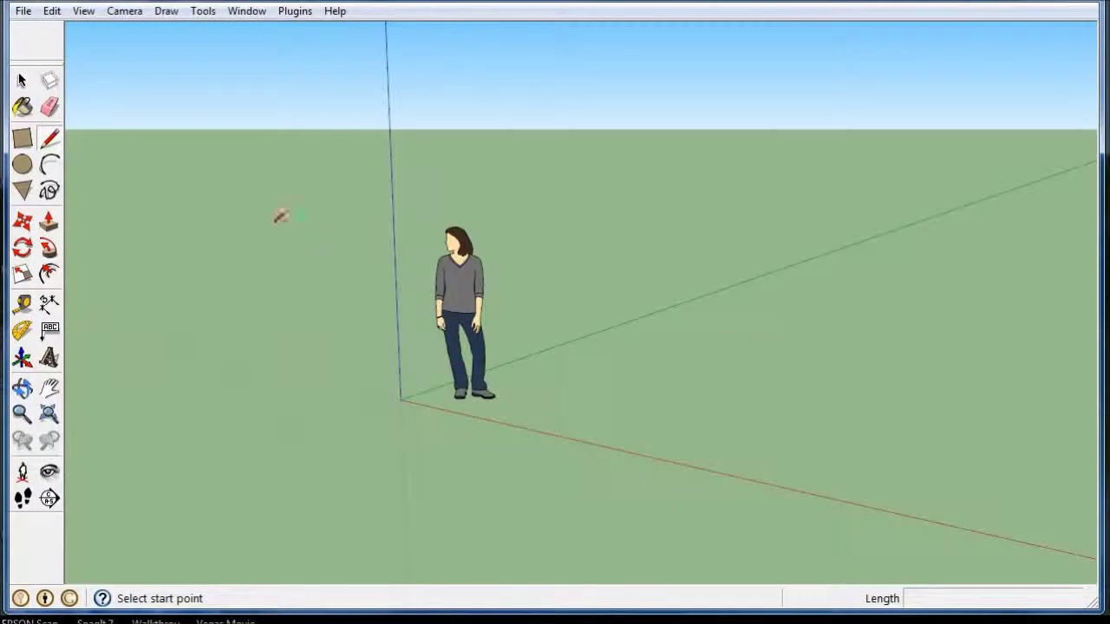
{"action": "left_click", "coordinate": [24, 81]}
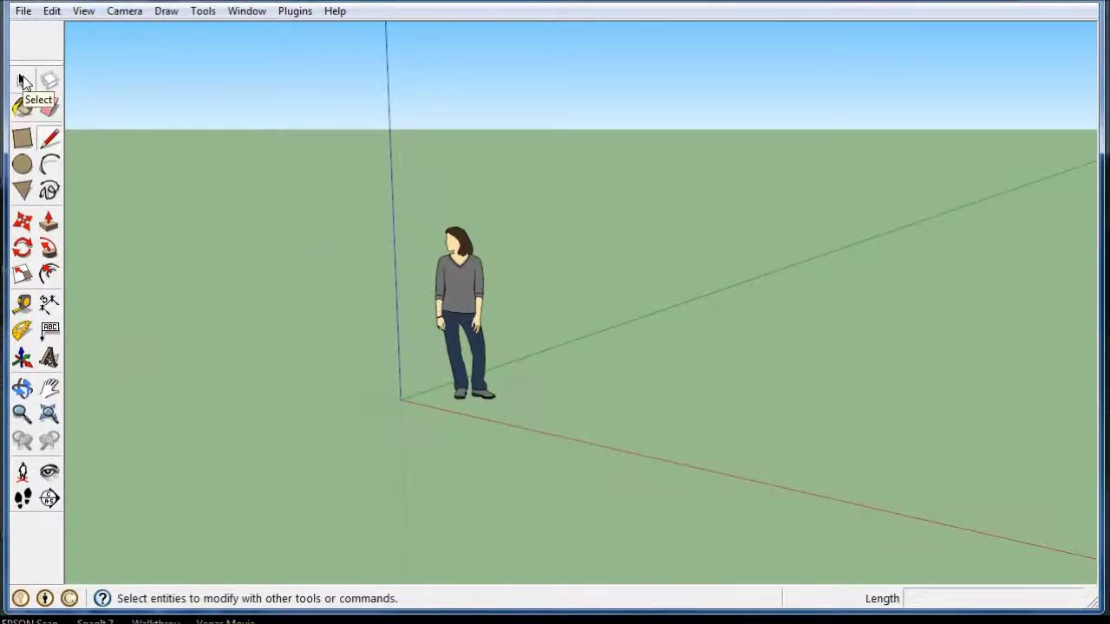
{"action": "left_click", "coordinate": [23, 81]}
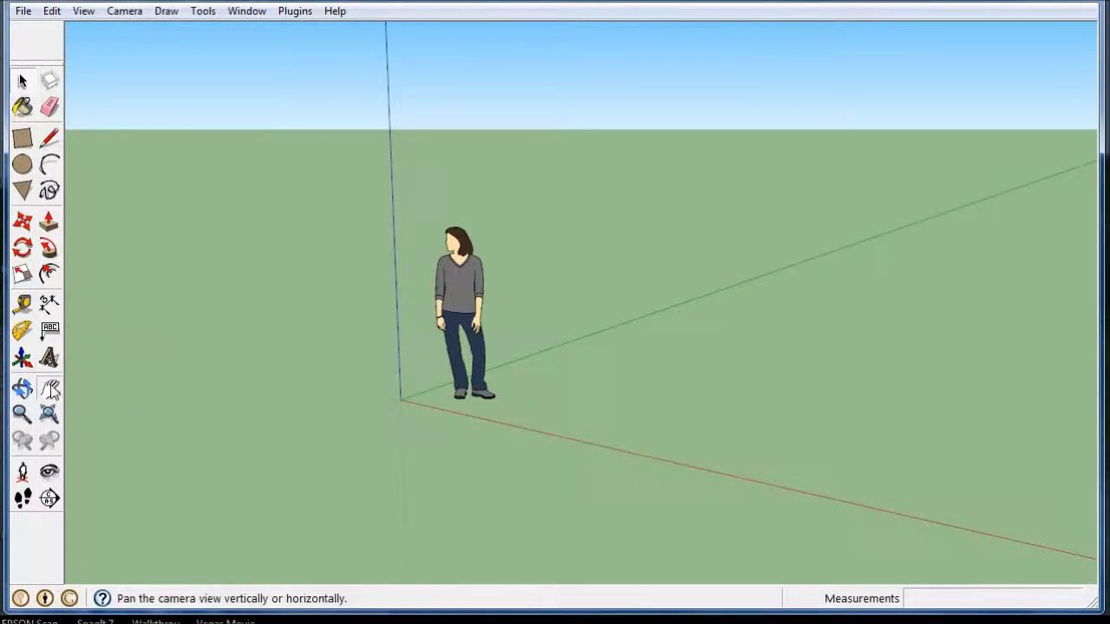
Try the Pan tool, then select and deselect the person figure
{"action": "left_click", "coordinate": [49, 388]}
{"action": "left_click", "coordinate": [25, 82]}
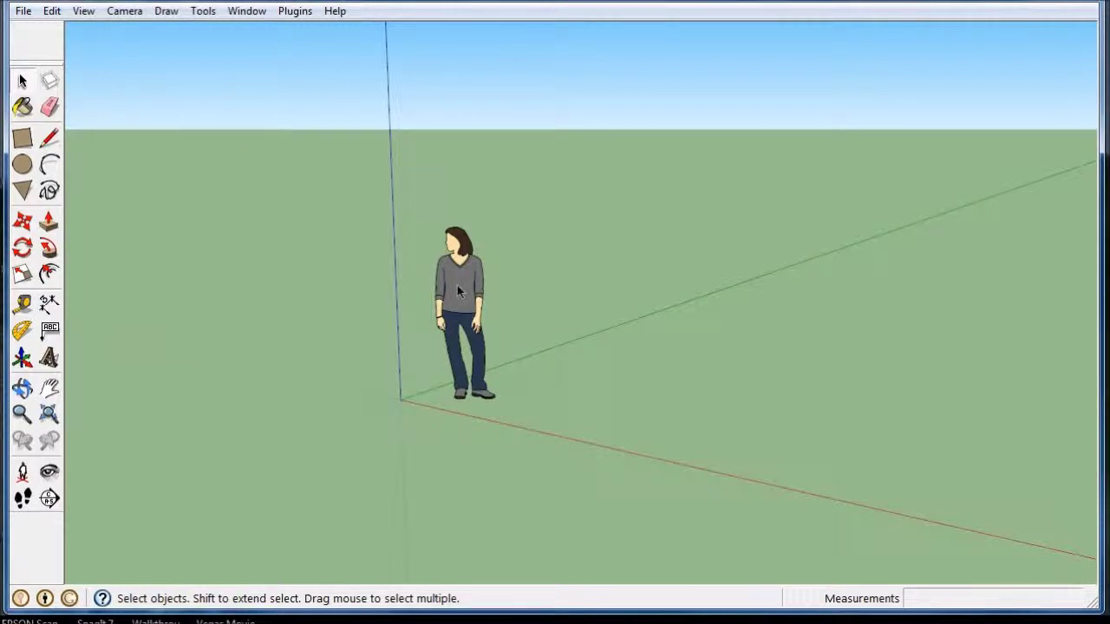
{"action": "left_click", "coordinate": [454, 252]}
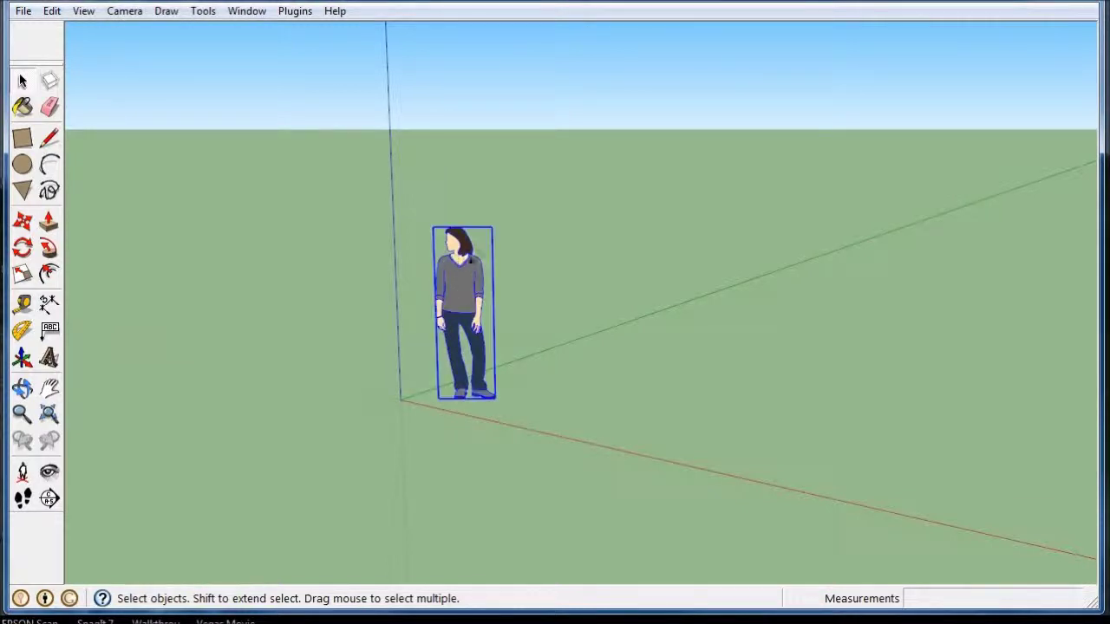
{"action": "left_click", "coordinate": [333, 156]}
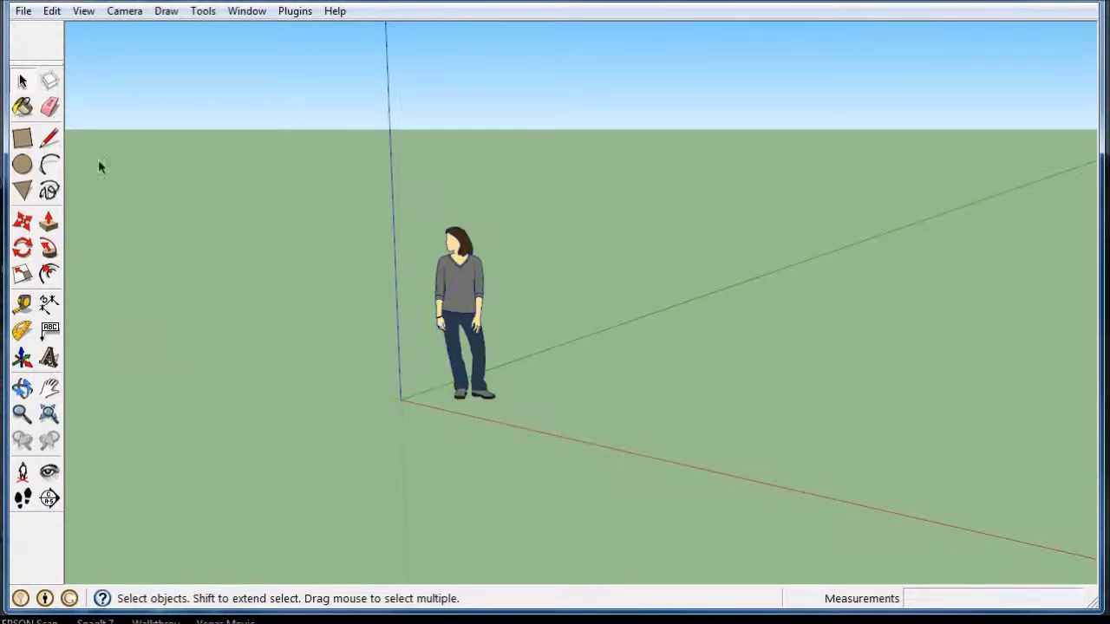
Draw a single edge on the ground parallel to the green axis
{"action": "left_click", "coordinate": [50, 143]}
{"action": "left_click", "coordinate": [528, 439]}
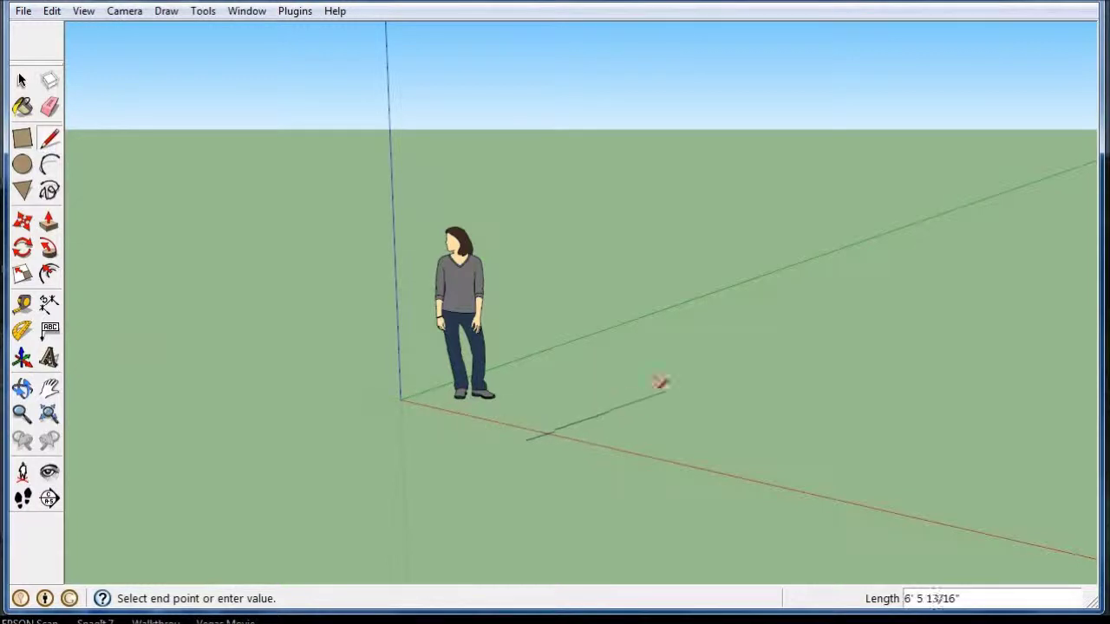
{"action": "left_click", "coordinate": [713, 386]}
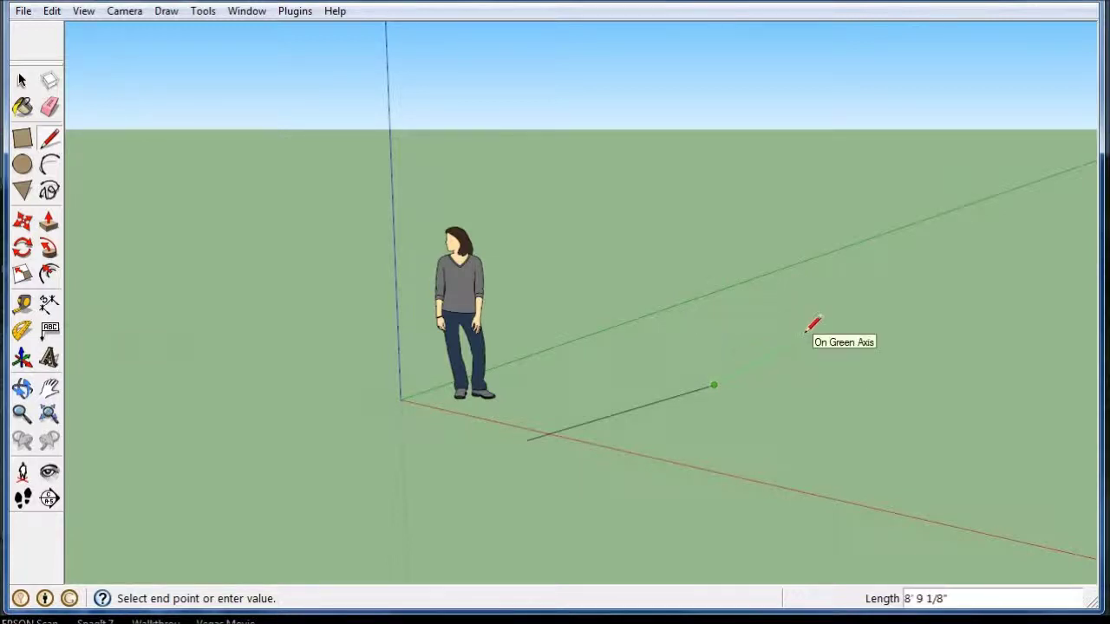
{"action": "key", "text": "Escape"}
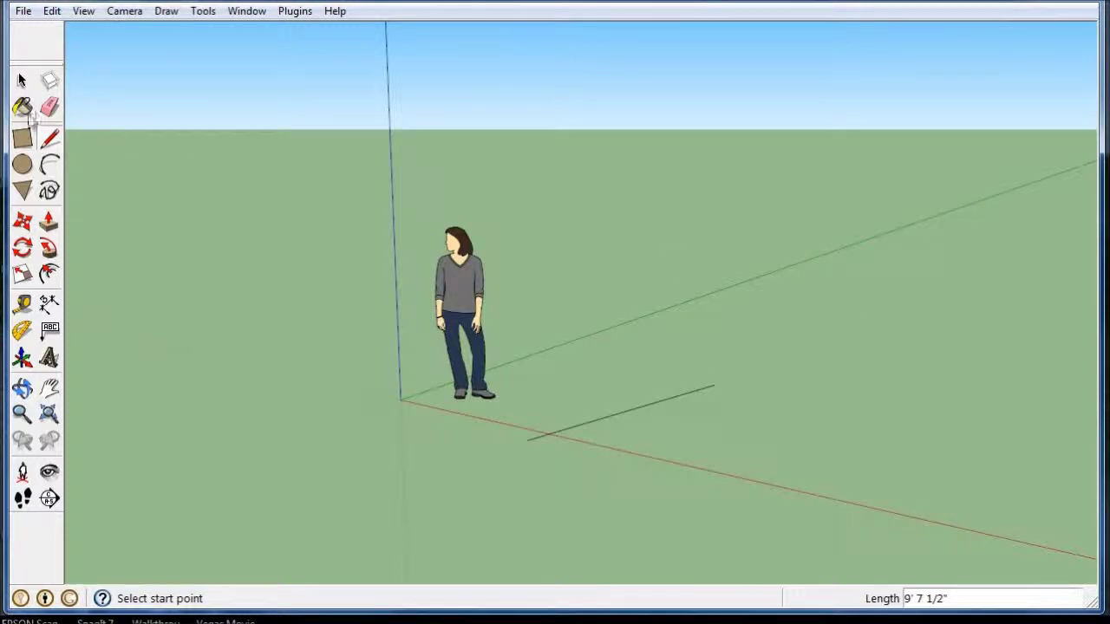
Select the new line, then the person figure, then the line again
{"action": "left_click", "coordinate": [22, 80]}
{"action": "scroll", "coordinate": [631, 429], "scroll_direction": "up", "scroll_amount": 2}
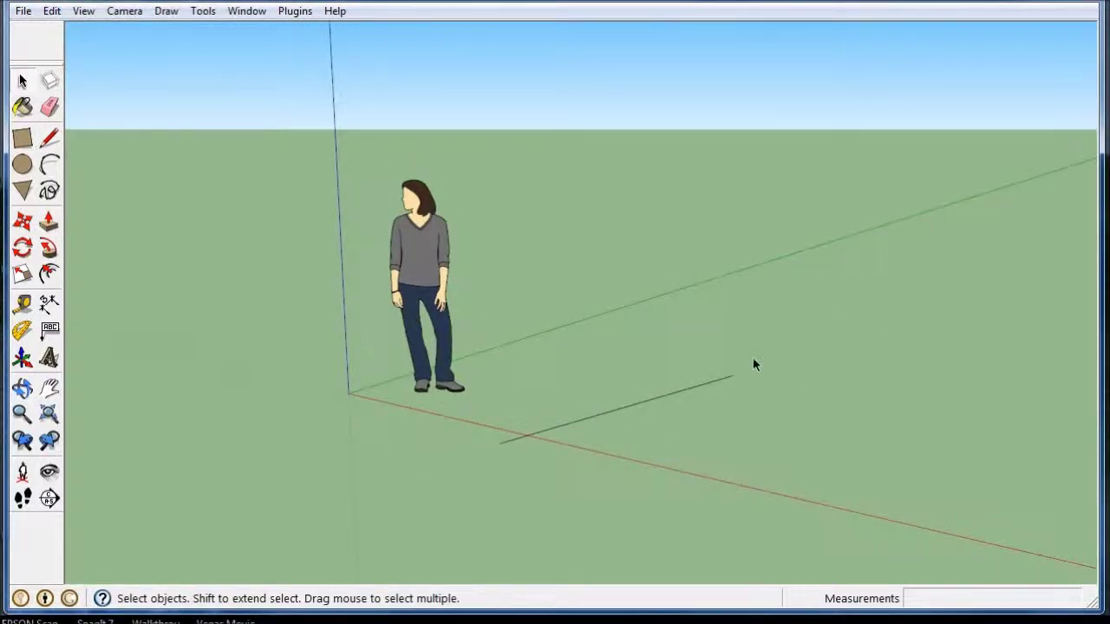
{"action": "left_click", "coordinate": [657, 401]}
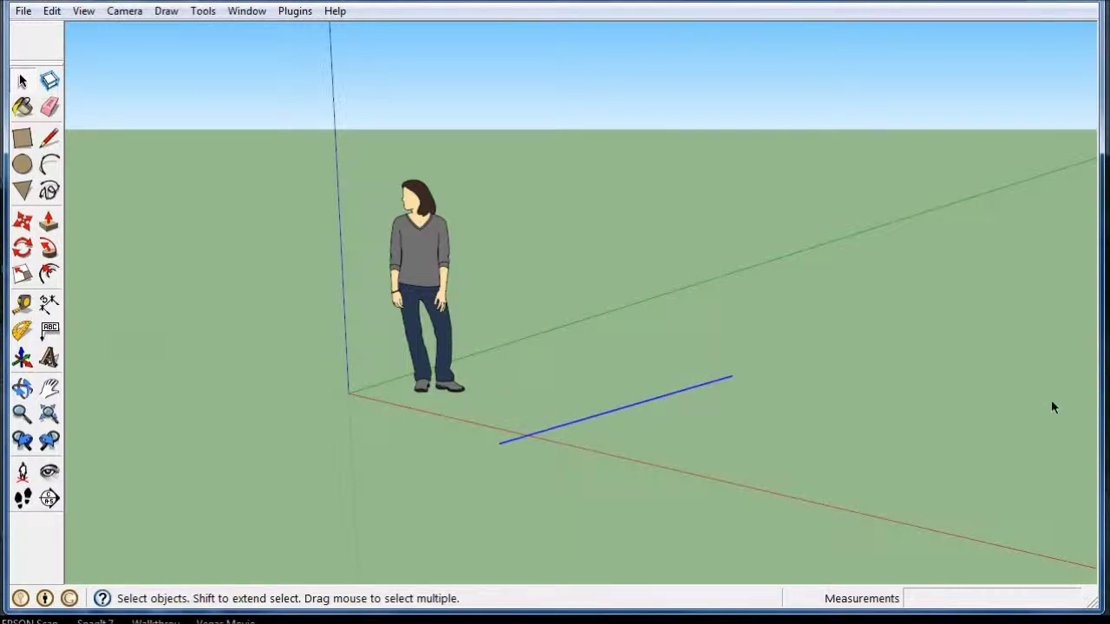
{"action": "left_click", "coordinate": [429, 227]}
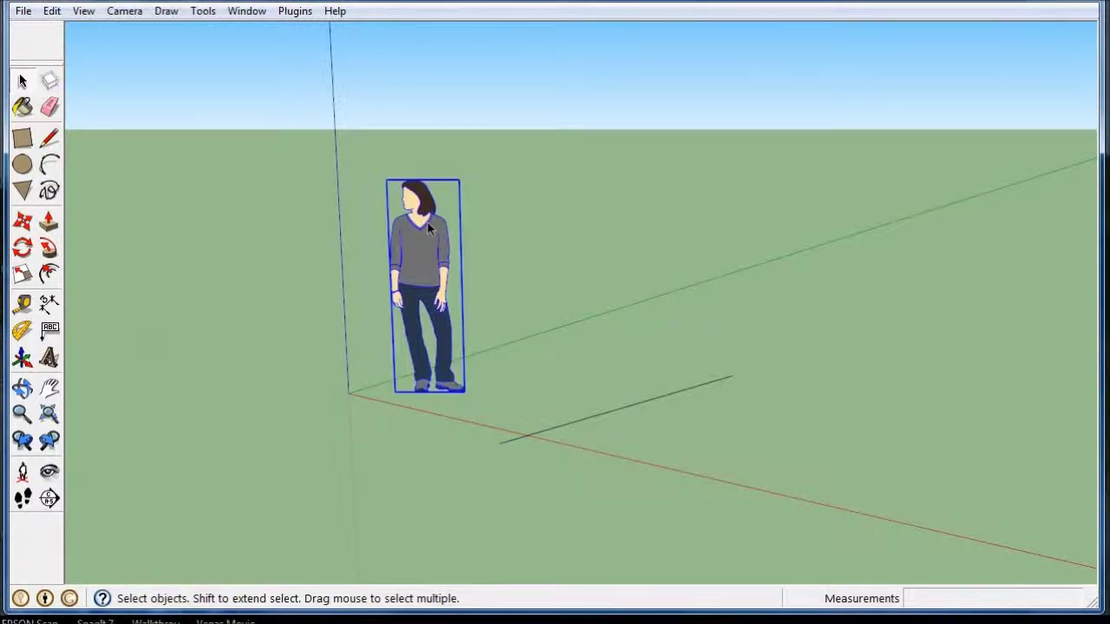
{"action": "left_click", "coordinate": [601, 402]}
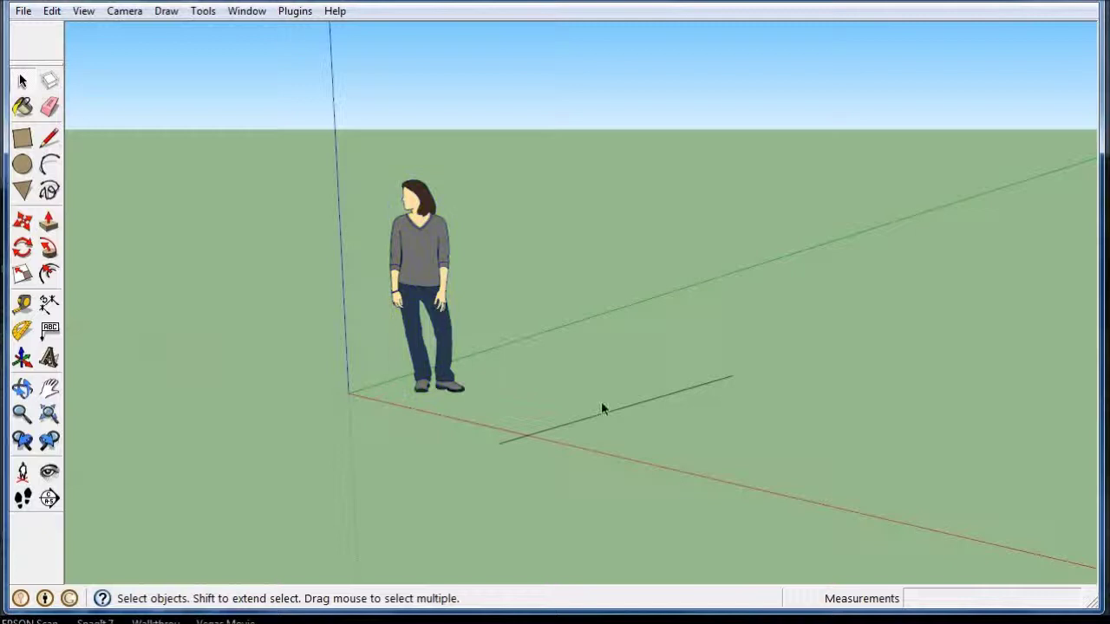
Box-select the person figure alone, then together with the ground line
{"action": "left_click", "coordinate": [411, 293]}
{"action": "left_click", "coordinate": [617, 415]}
{"action": "left_click_drag", "start_coordinate": [295, 134], "coordinate": [504, 403]}
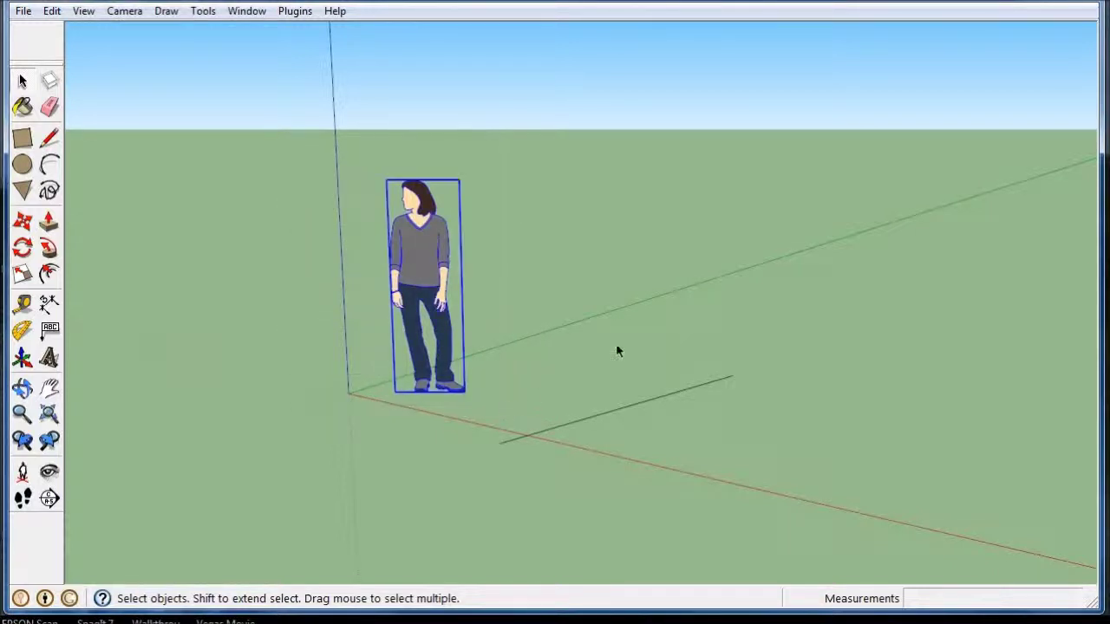
{"action": "mouse_move", "coordinate": [272, 119]}
{"action": "left_mouse_down"}
{"action": "mouse_move", "coordinate": [751, 494]}
{"action": "mouse_move", "coordinate": [801, 482]}
{"action": "left_mouse_up"}
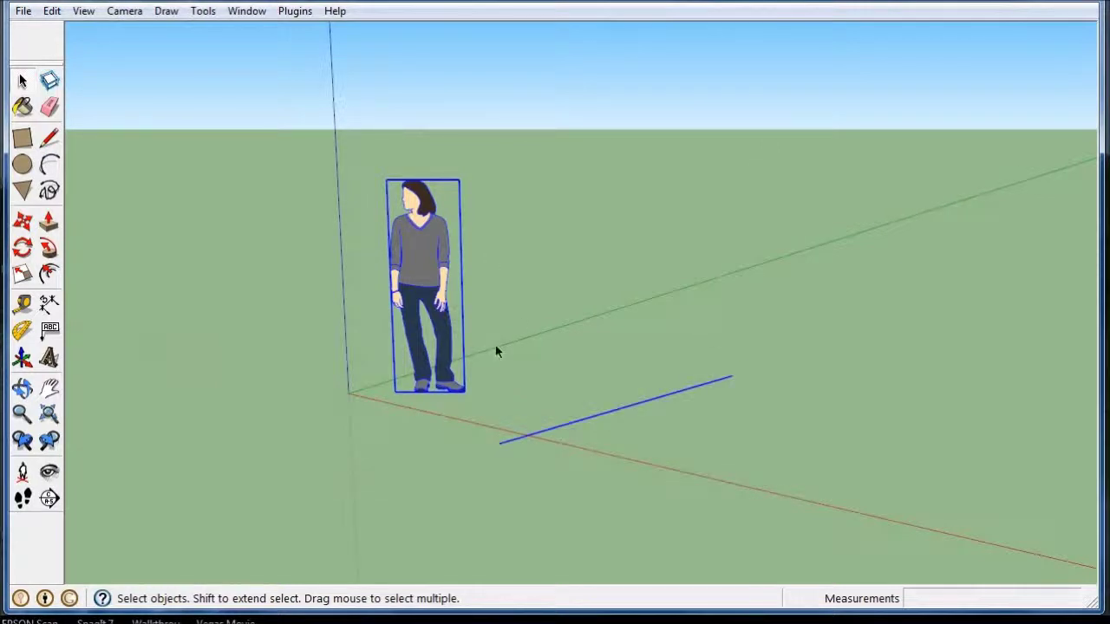
{"action": "left_click", "coordinate": [263, 266]}
{"action": "mouse_move", "coordinate": [356, 128]}
{"action": "left_mouse_down"}
{"action": "mouse_move", "coordinate": [451, 241]}
{"action": "mouse_move", "coordinate": [782, 391]}
{"action": "left_mouse_up"}
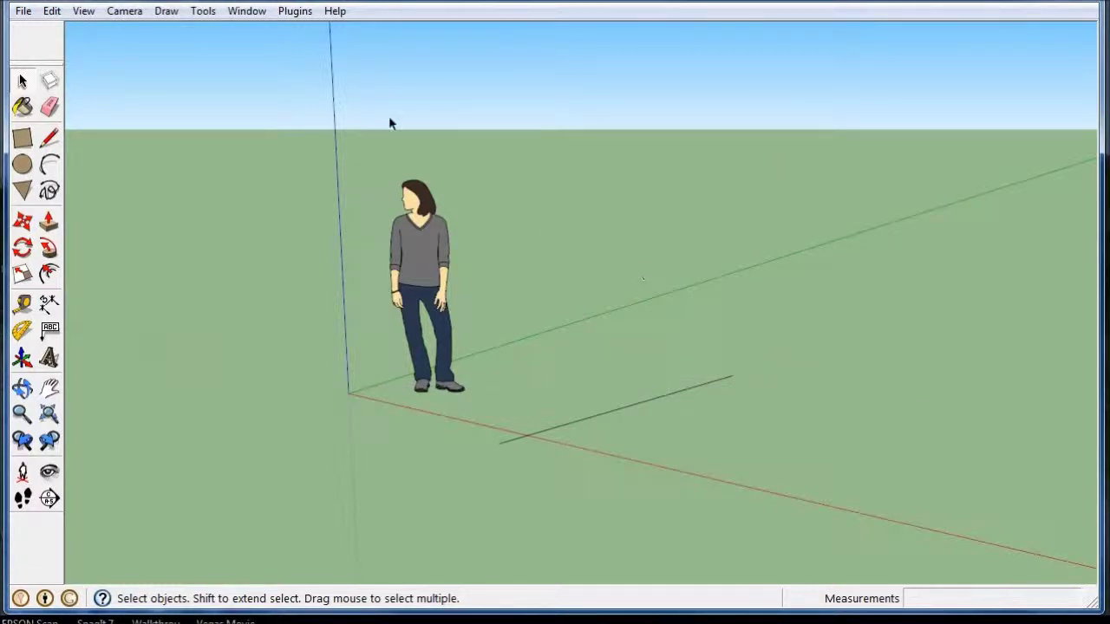
{"action": "mouse_move", "coordinate": [347, 143]}
{"action": "left_mouse_down"}
{"action": "mouse_move", "coordinate": [719, 466]}
{"action": "mouse_move", "coordinate": [766, 469]}
{"action": "left_mouse_up"}
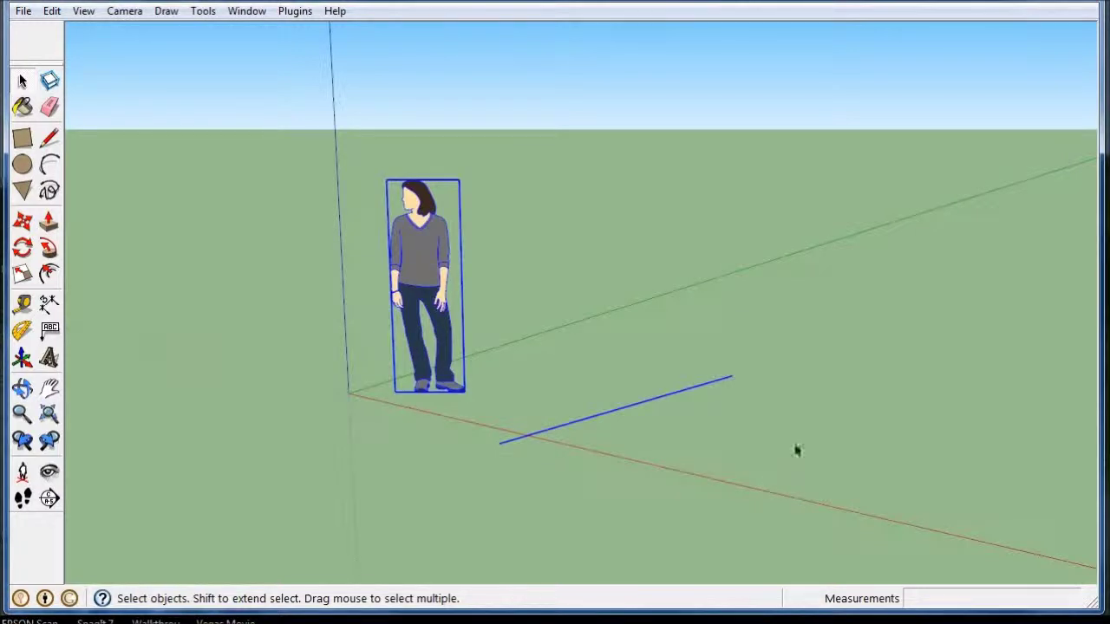
{"action": "left_click", "coordinate": [886, 442]}
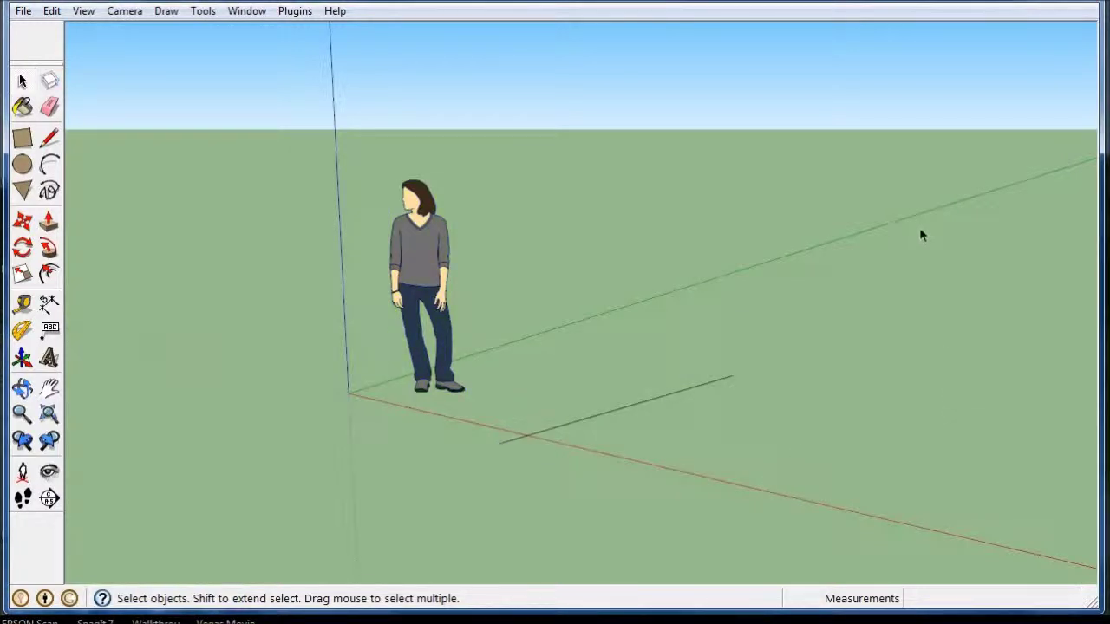
Practice window and crossing boxes around the figure and line, then clear the selection
{"action": "mouse_move", "coordinate": [919, 227]}
{"action": "left_mouse_down"}
{"action": "mouse_move", "coordinate": [810, 250]}
{"action": "mouse_move", "coordinate": [711, 325]}
{"action": "left_mouse_up"}
{"action": "left_click_drag", "start_coordinate": [645, 309], "coordinate": [646, 308]}
{"action": "mouse_move", "coordinate": [771, 413]}
{"action": "left_mouse_down"}
{"action": "mouse_move", "coordinate": [651, 411]}
{"action": "mouse_move", "coordinate": [568, 388]}
{"action": "mouse_move", "coordinate": [427, 375]}
{"action": "left_mouse_up"}
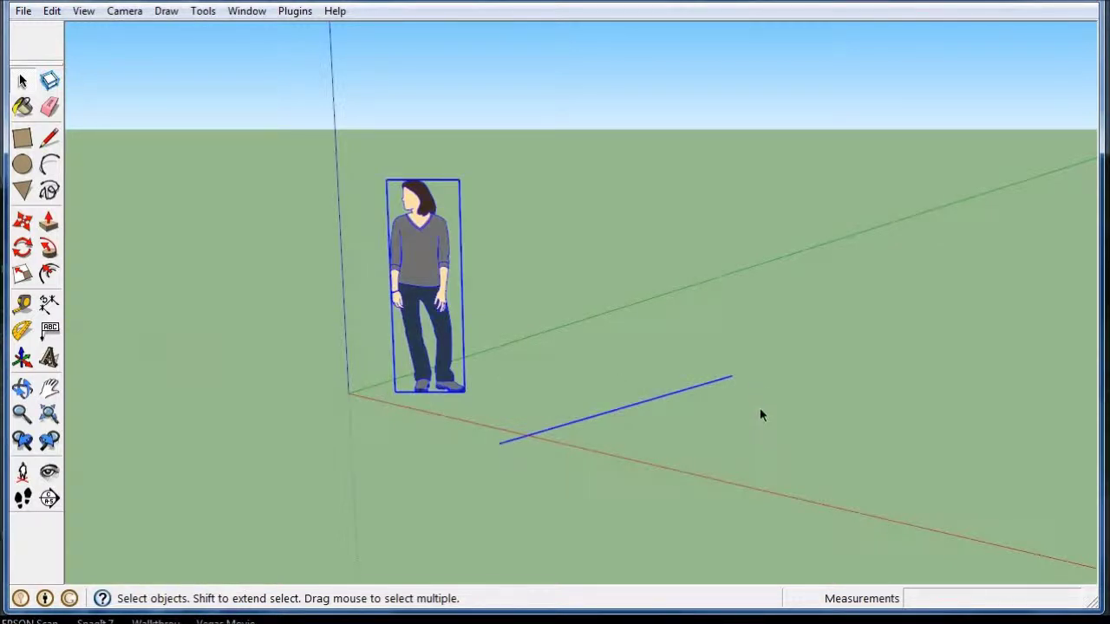
{"action": "left_click", "coordinate": [760, 408]}
{"action": "mouse_move", "coordinate": [241, 148]}
{"action": "left_mouse_down"}
{"action": "mouse_move", "coordinate": [772, 423]}
{"action": "mouse_move", "coordinate": [802, 550]}
{"action": "left_mouse_up"}
{"action": "left_click", "coordinate": [826, 422]}
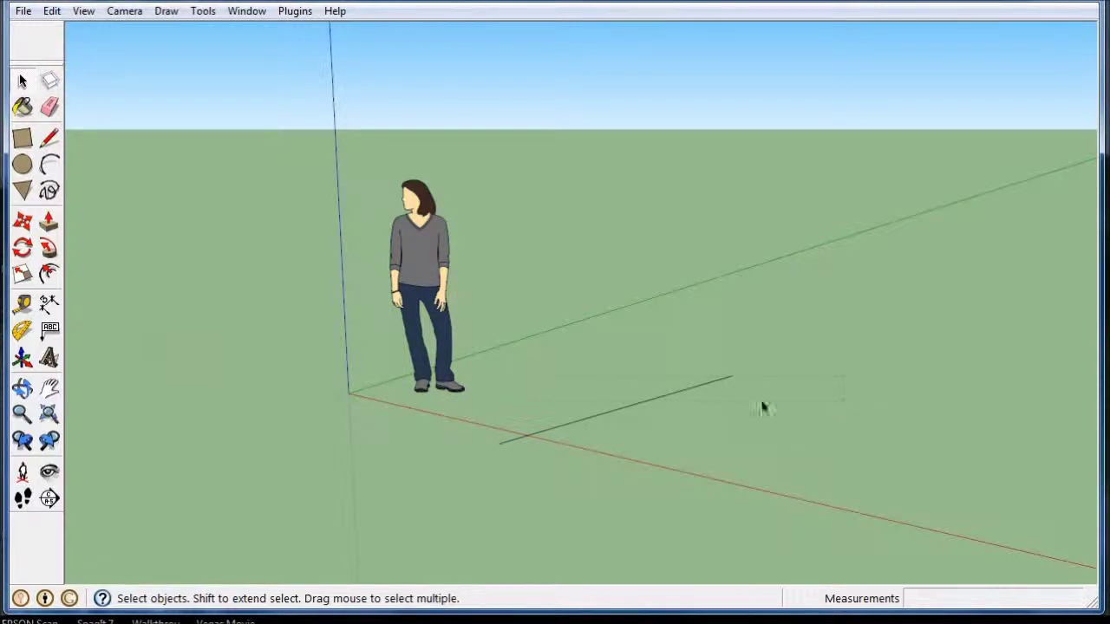
{"action": "left_click_drag", "start_coordinate": [842, 396], "coordinate": [391, 353]}
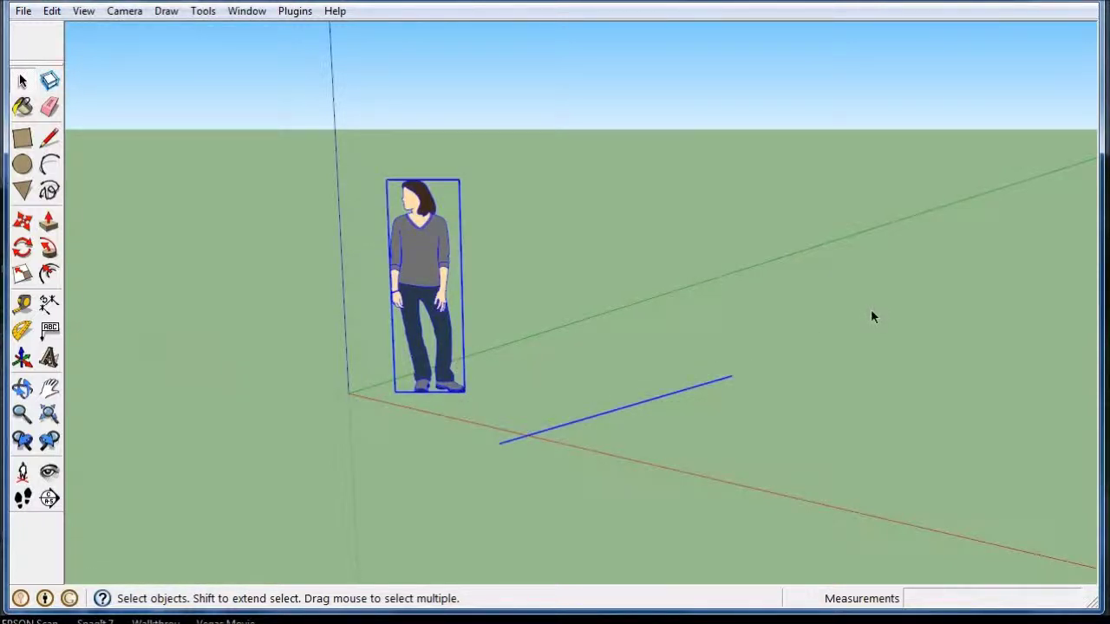
{"action": "left_click", "coordinate": [332, 242]}
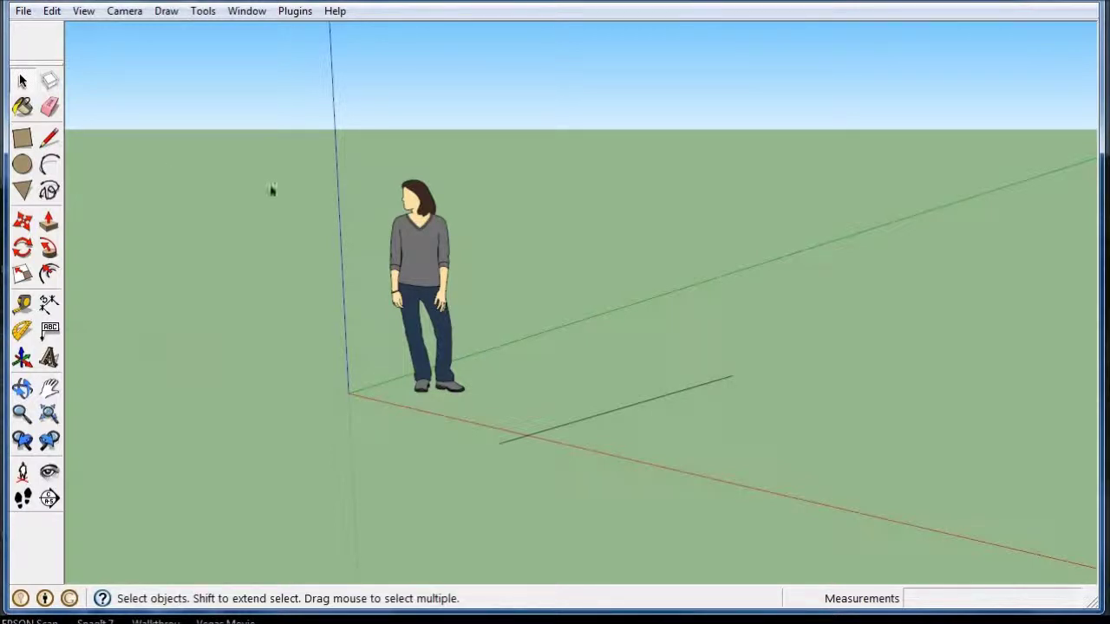
Select the person, toggle the ground line in and out with Shift, then reselect both
{"action": "left_click", "coordinate": [424, 234]}
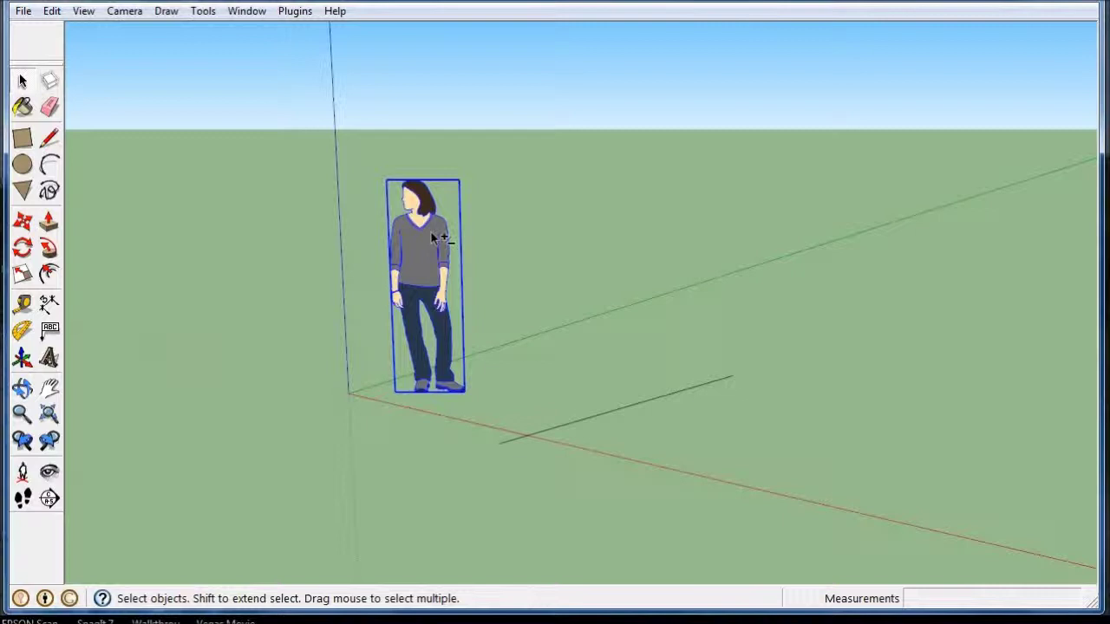
{"action": "left_click", "coordinate": [596, 415], "text": "shift"}
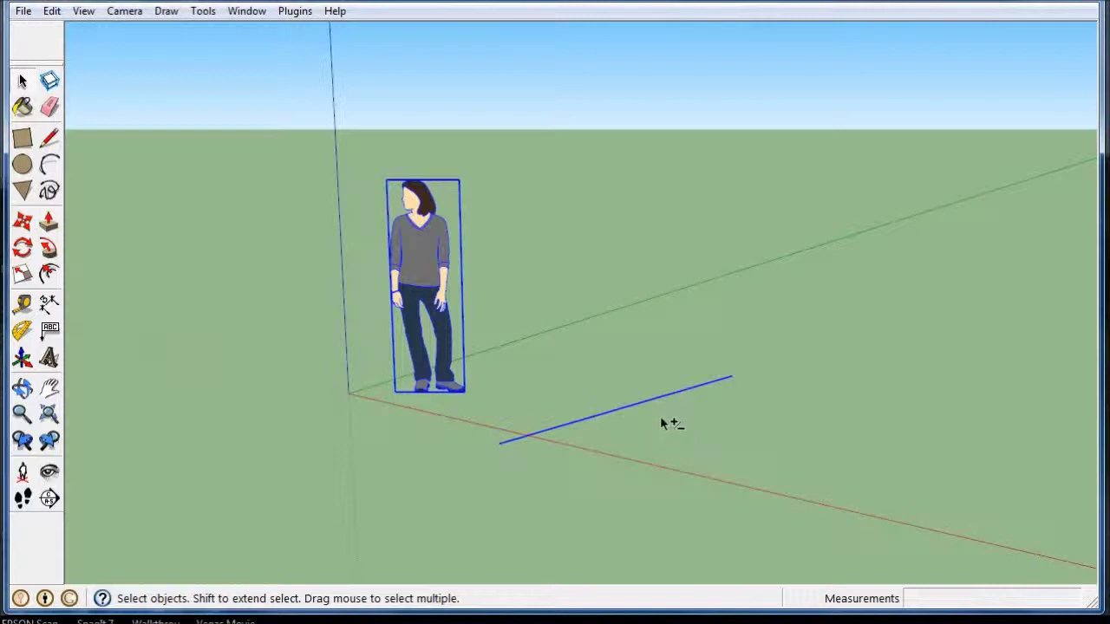
{"action": "left_click", "coordinate": [655, 397], "text": "shift"}
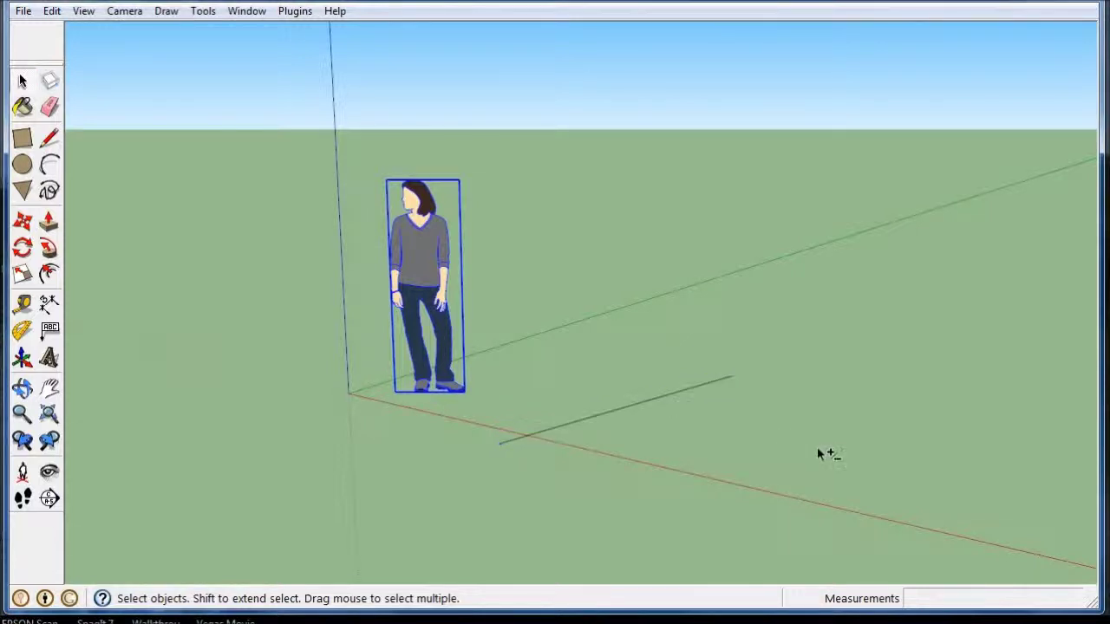
{"action": "left_click", "coordinate": [649, 401], "text": "shift"}
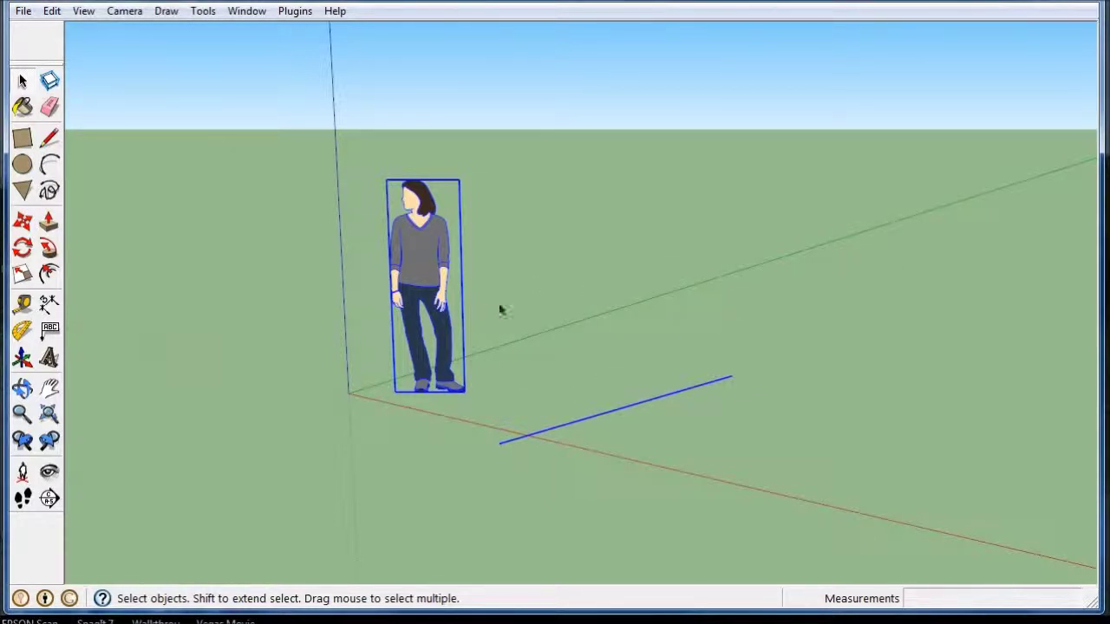
{"action": "left_click", "coordinate": [516, 258]}
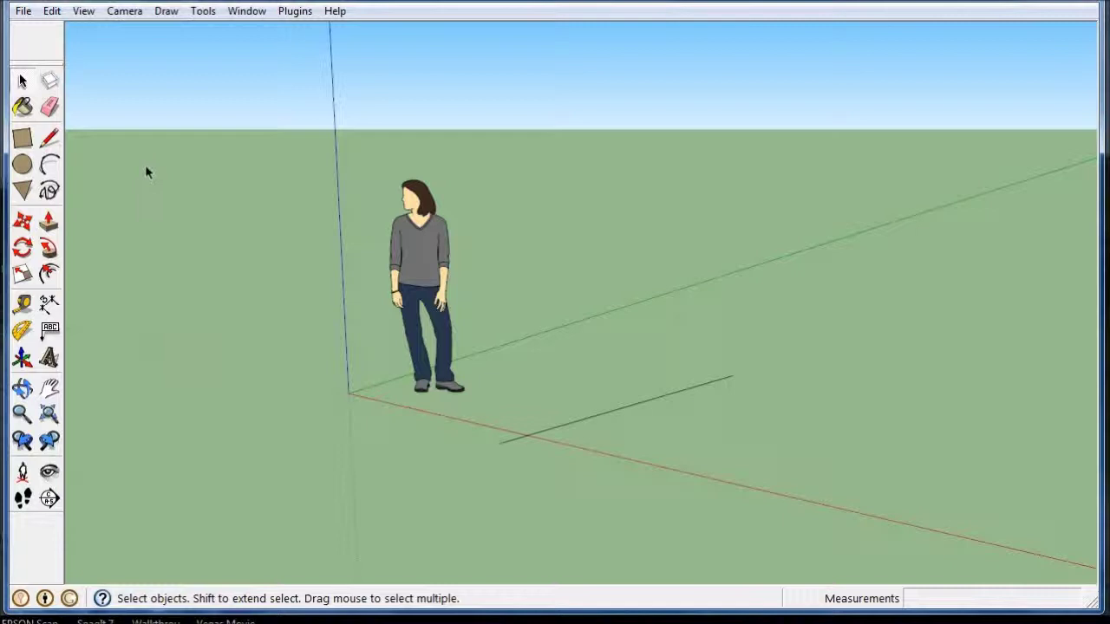
{"action": "left_click", "coordinate": [416, 213]}
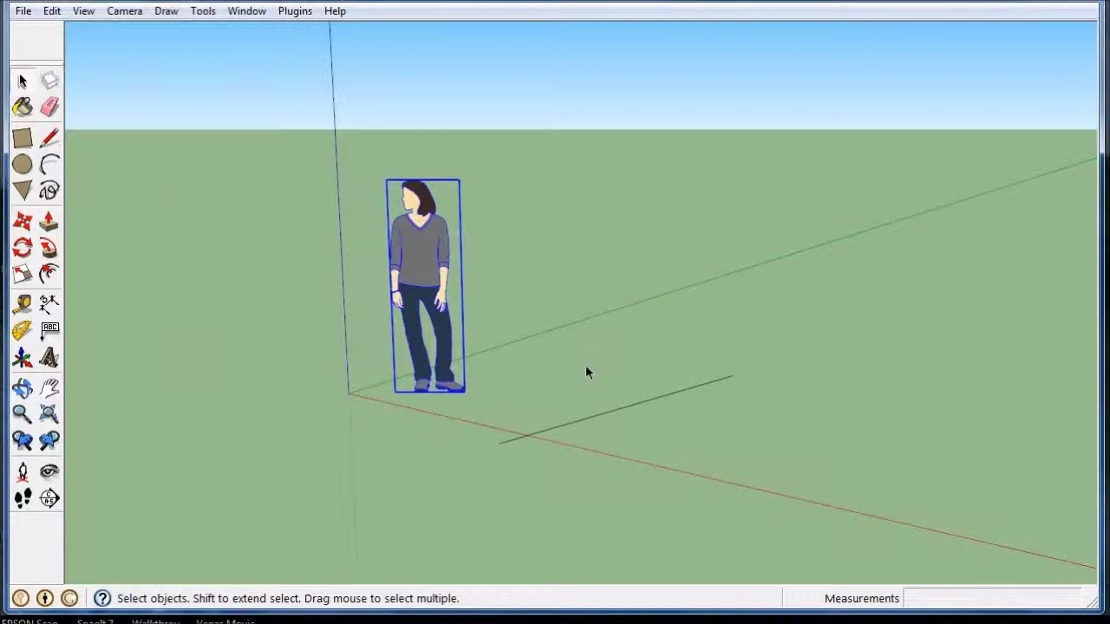
{"action": "left_click", "coordinate": [613, 411], "text": "ctrl"}
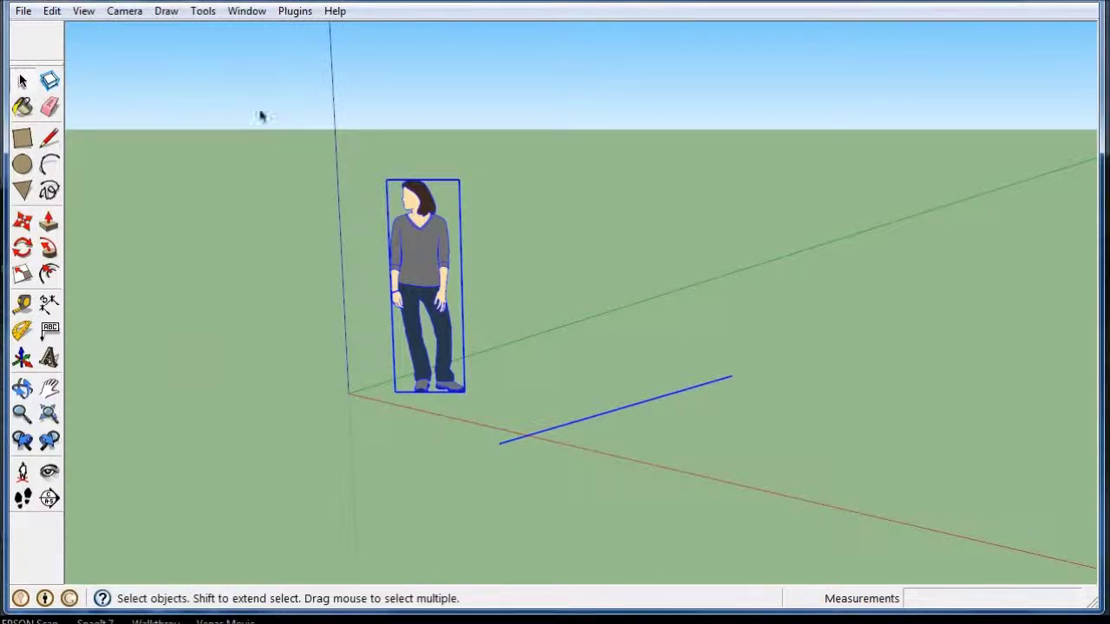
{"action": "left_click", "coordinate": [340, 132]}
{"action": "middle_click_drag", "start_coordinate": [435, 285], "coordinate": [489, 266]}
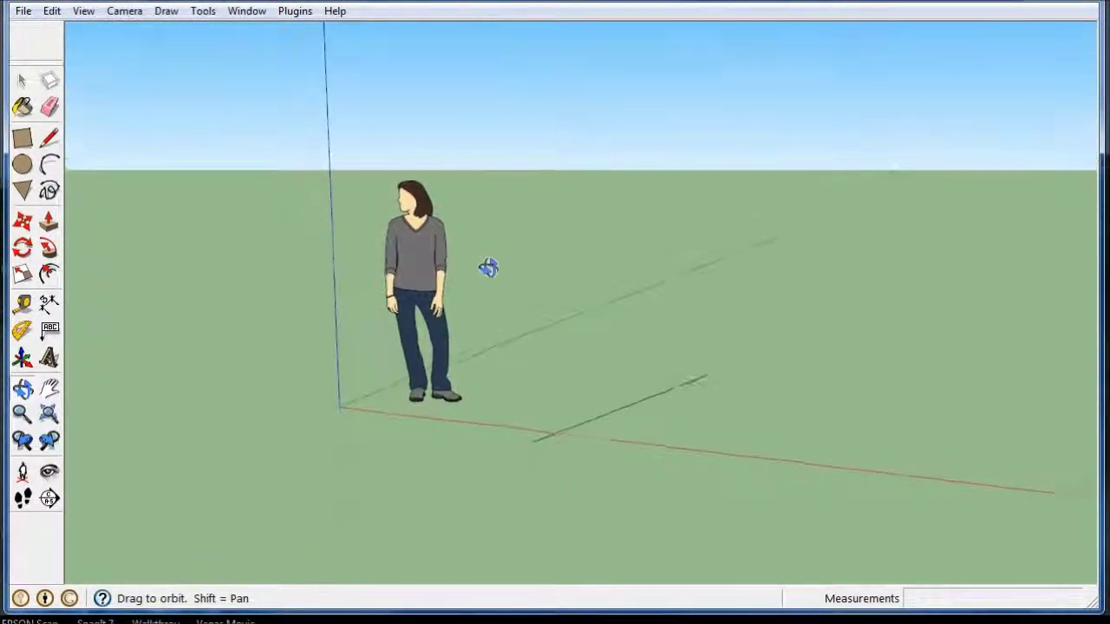
{"action": "left_click", "coordinate": [585, 420]}
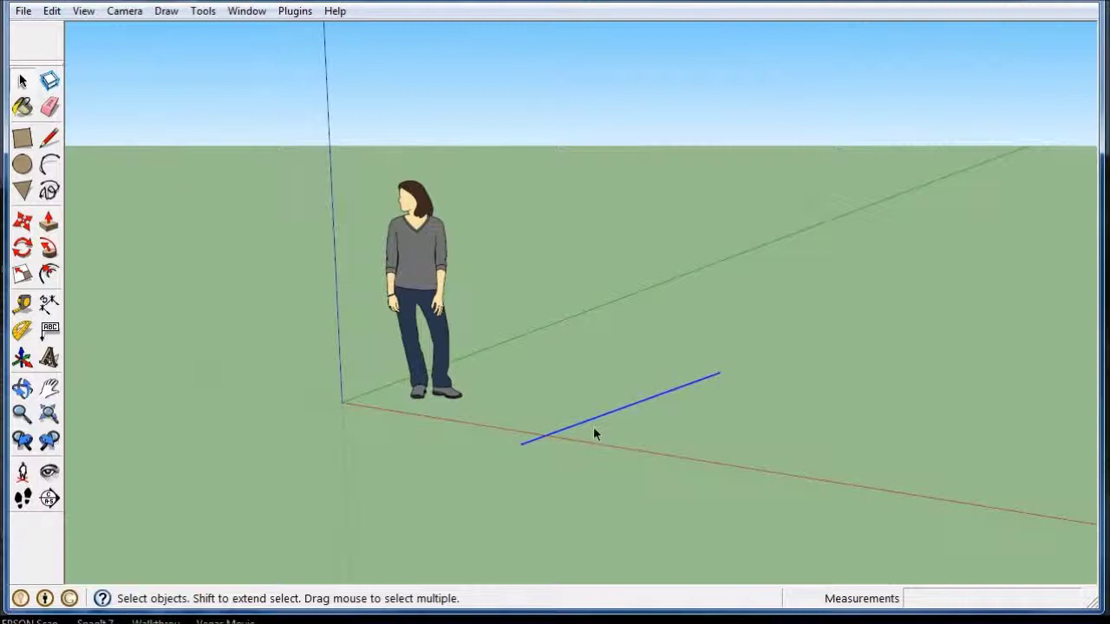
{"action": "key", "text": "Delete"}
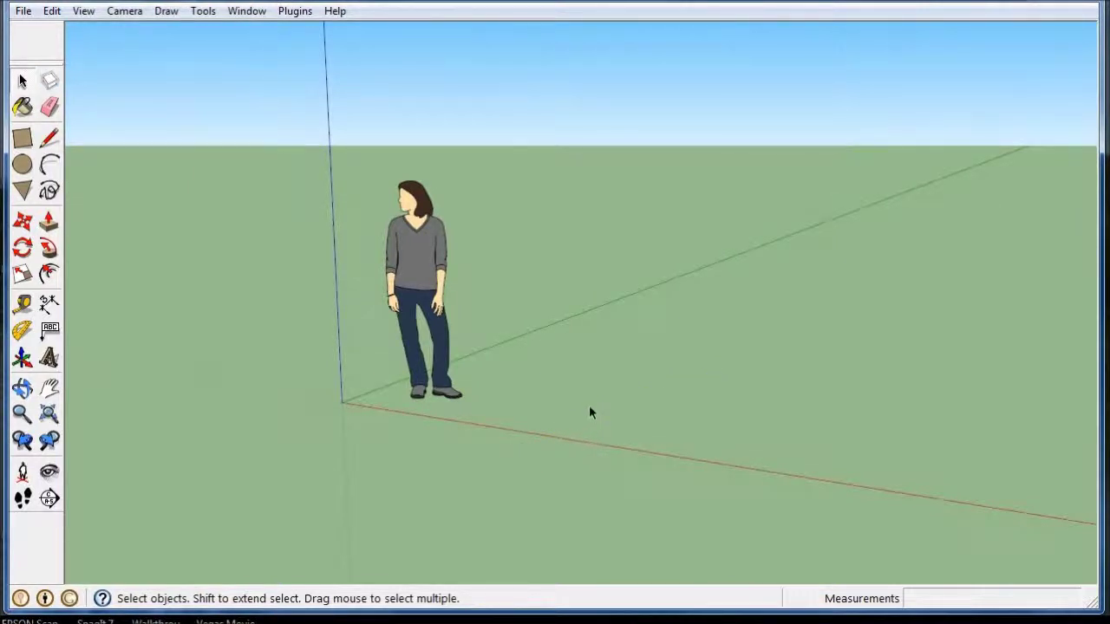
{"action": "key", "text": "ctrl+z"}
{"action": "left_click", "coordinate": [49, 108]}
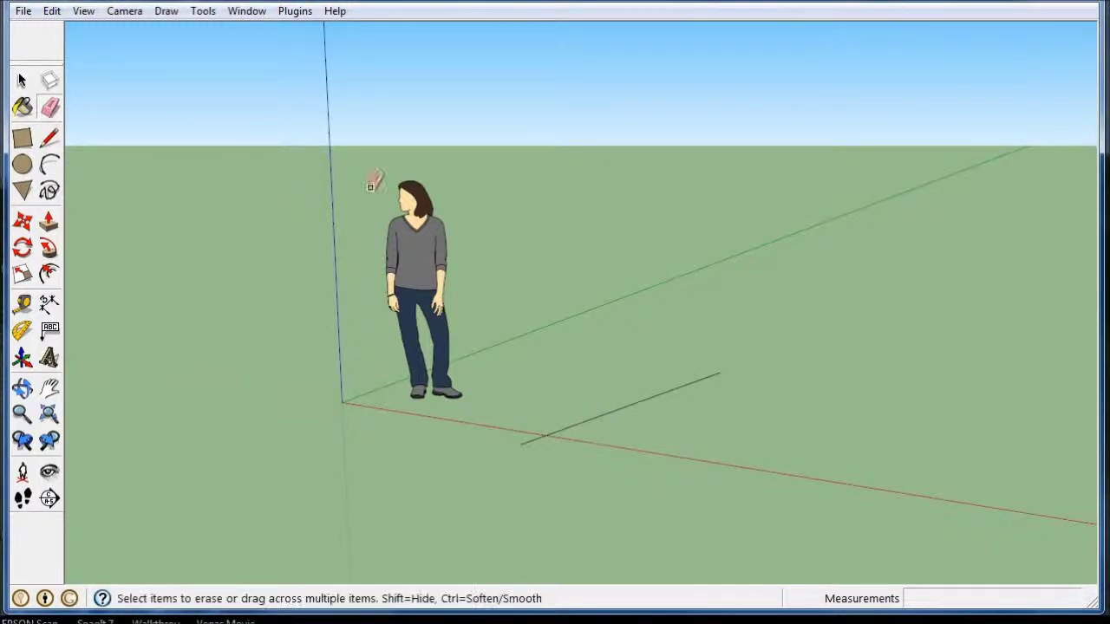
{"action": "left_click", "coordinate": [406, 178]}
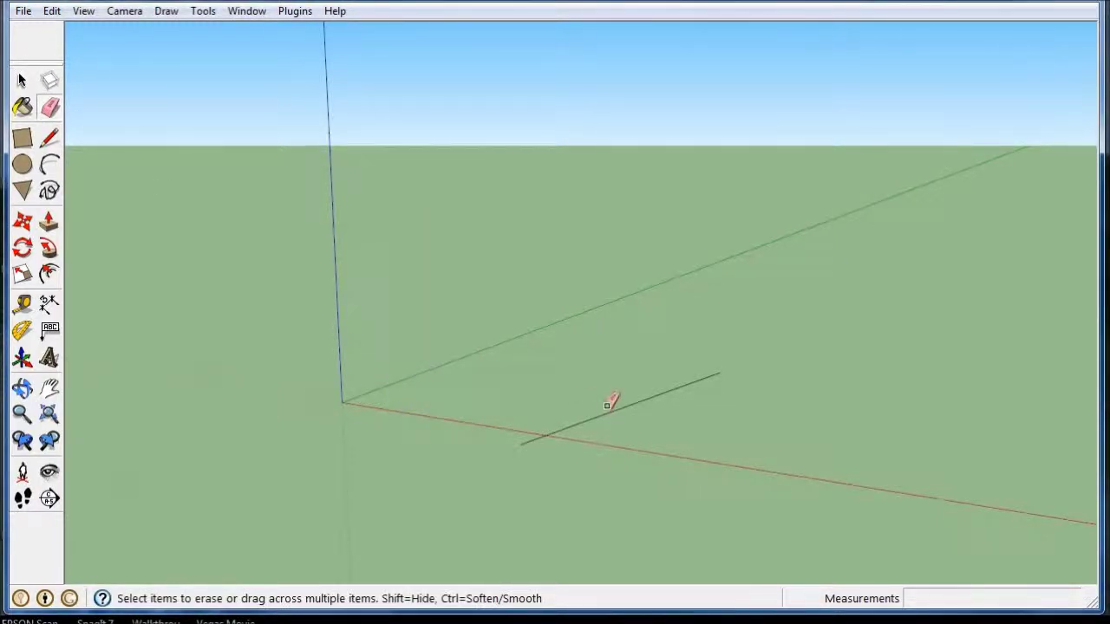
{"action": "left_click", "coordinate": [607, 411]}
{"action": "left_click", "coordinate": [20, 81]}
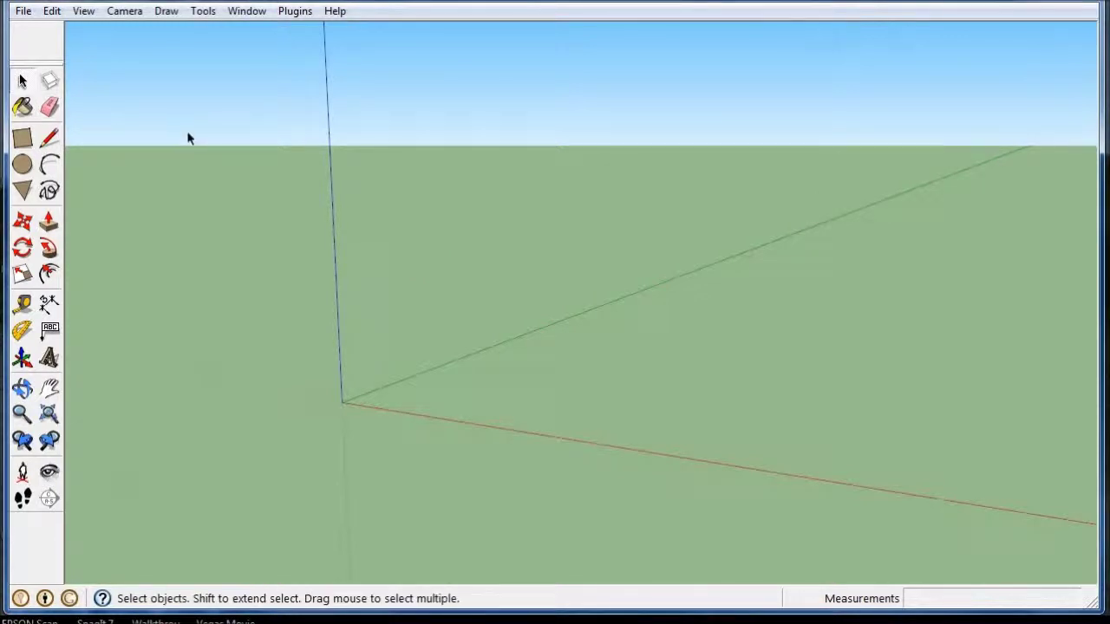
{"action": "key", "text": "ctrl+z"}
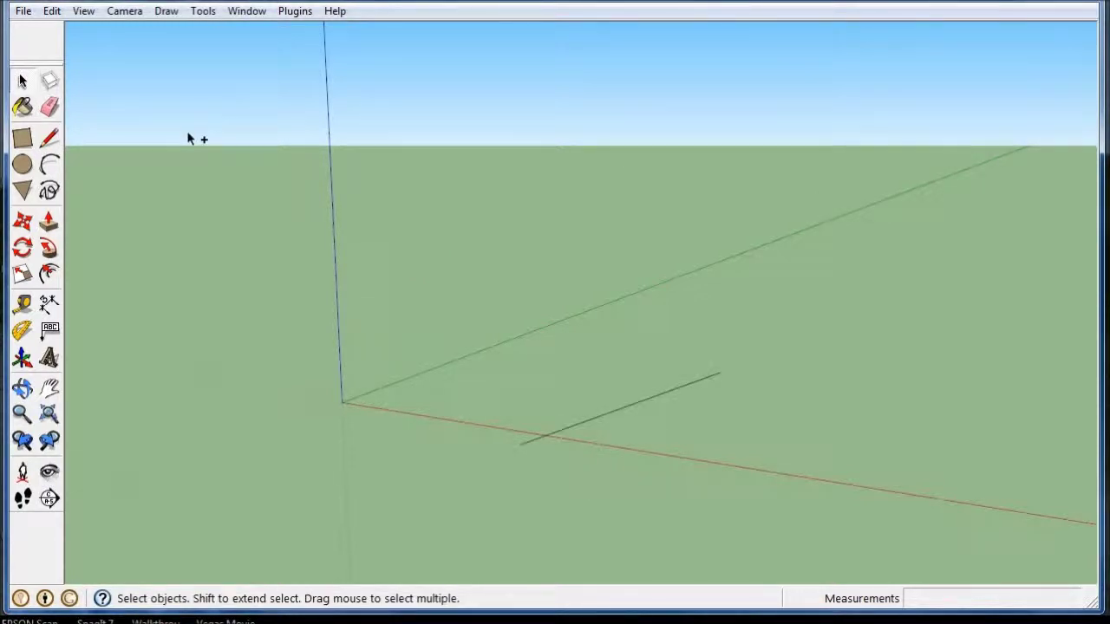
{"action": "key", "text": "ctrl+z"}
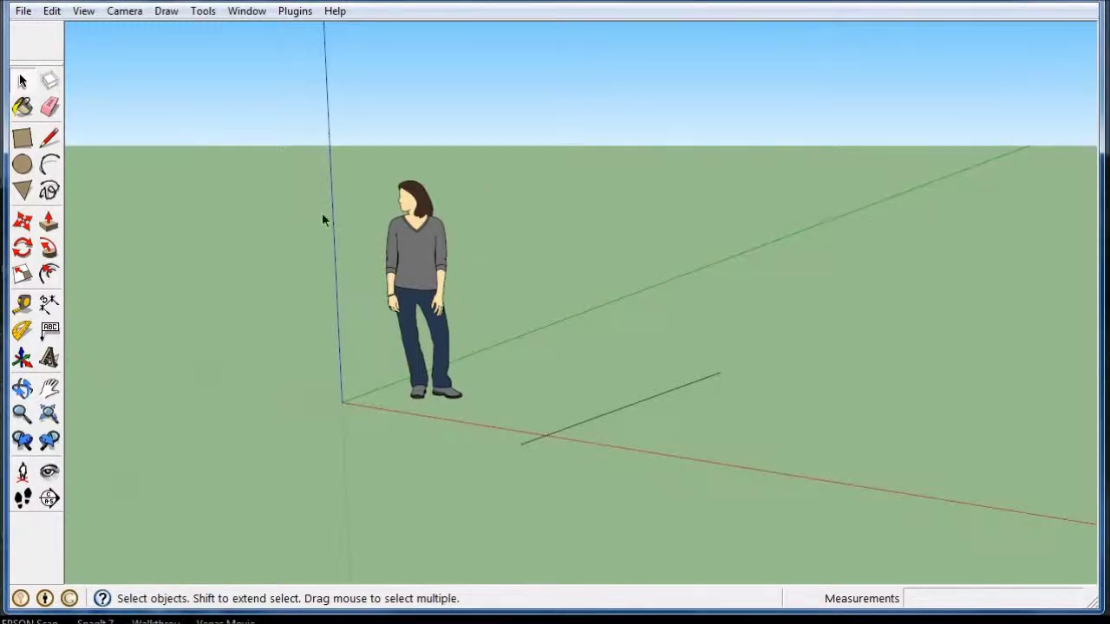
{"action": "left_click", "coordinate": [22, 10]}
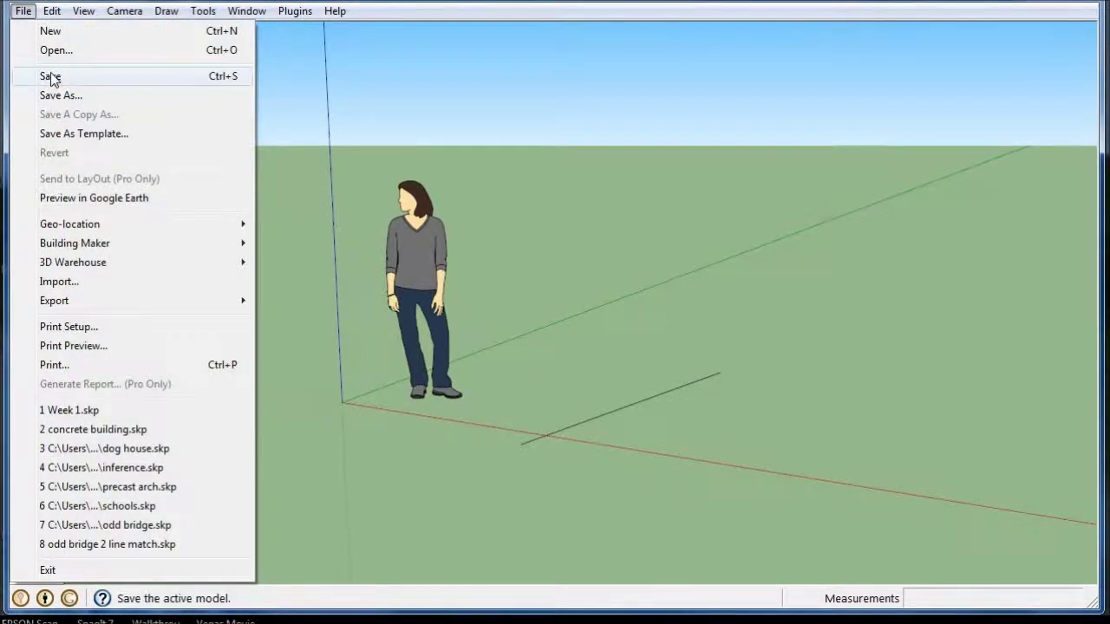
{"action": "left_click", "coordinate": [50, 77]}
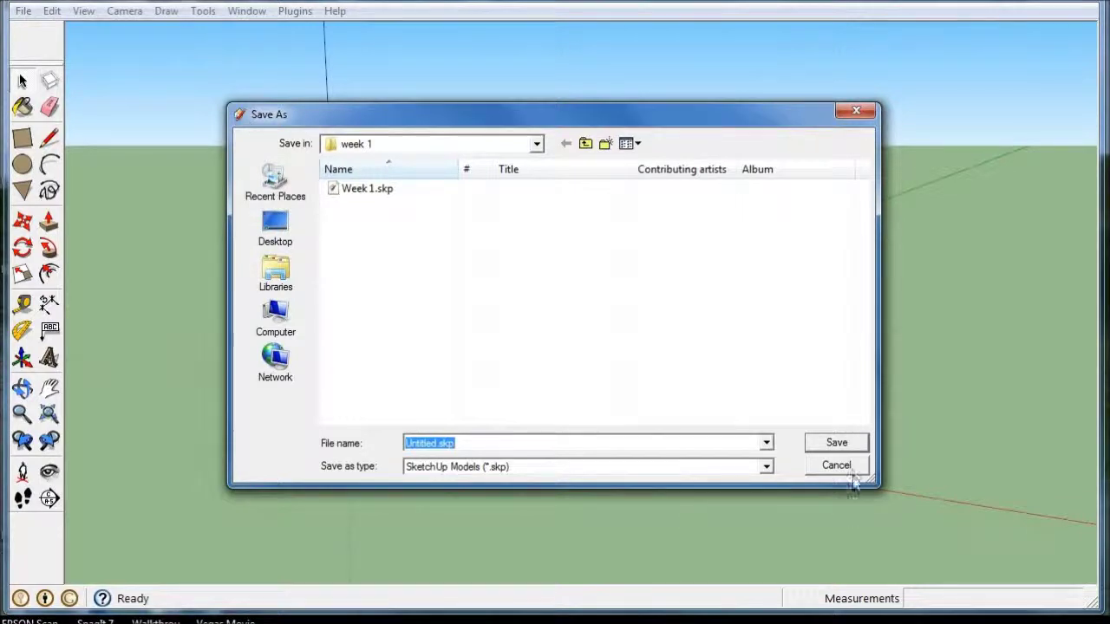
{"action": "left_click", "coordinate": [846, 465]}
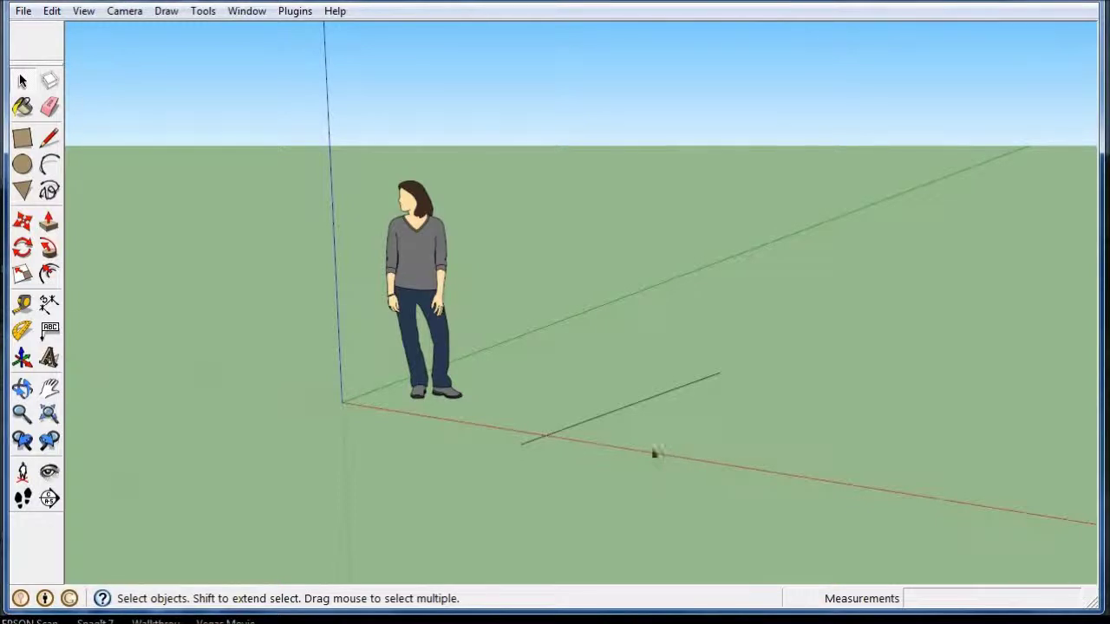
Delete the original short ground line
{"action": "scroll", "coordinate": [576, 349], "scroll_direction": "down", "scroll_amount": 1}
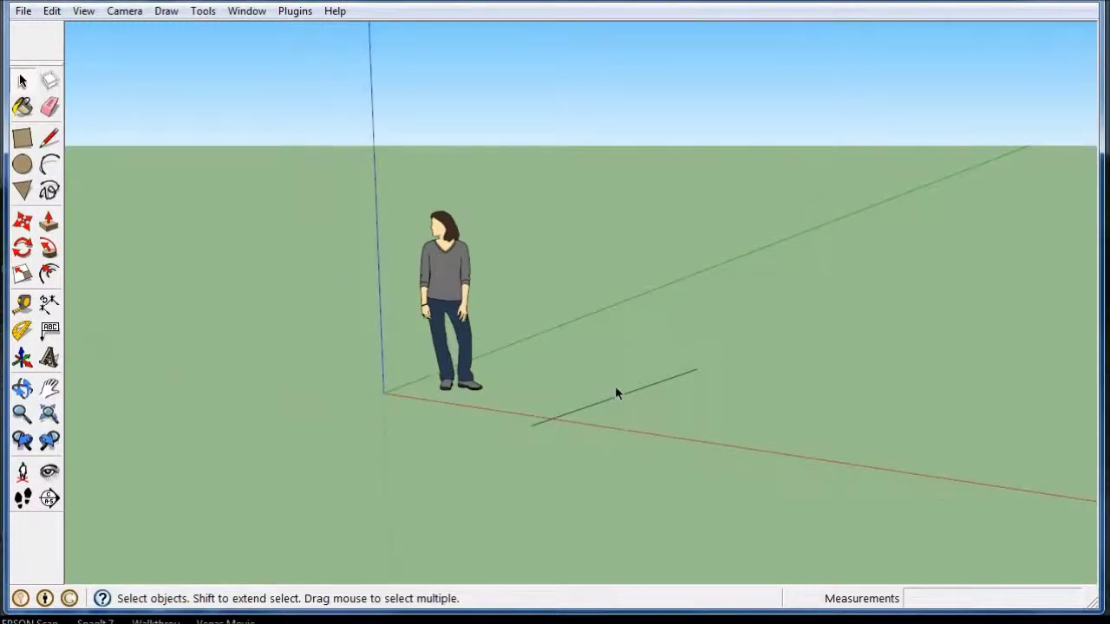
{"action": "left_click", "coordinate": [619, 398]}
{"action": "key", "text": "Delete"}
Draw two short practice lines on the ground, one parallel to the red axis
{"action": "left_click", "coordinate": [50, 140]}
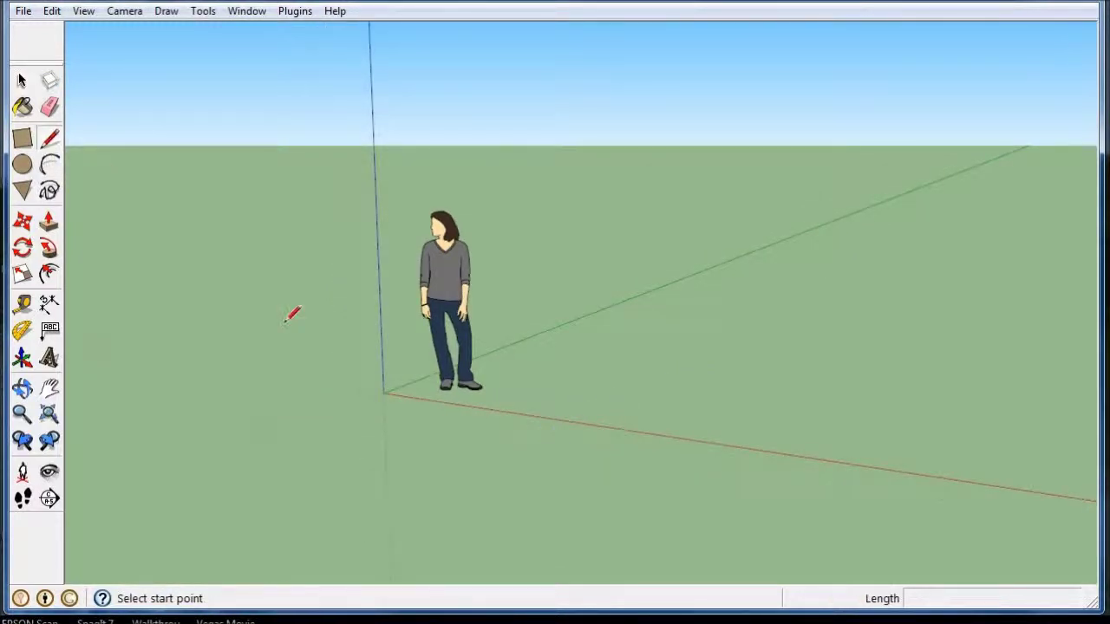
{"action": "left_click", "coordinate": [539, 375]}
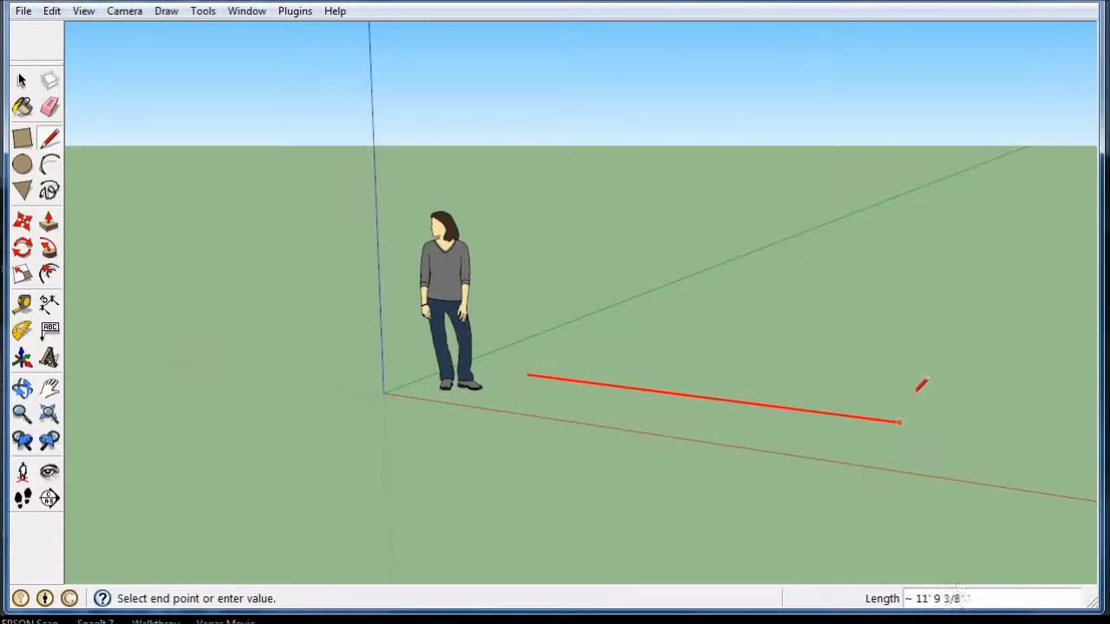
{"action": "left_click", "coordinate": [697, 397]}
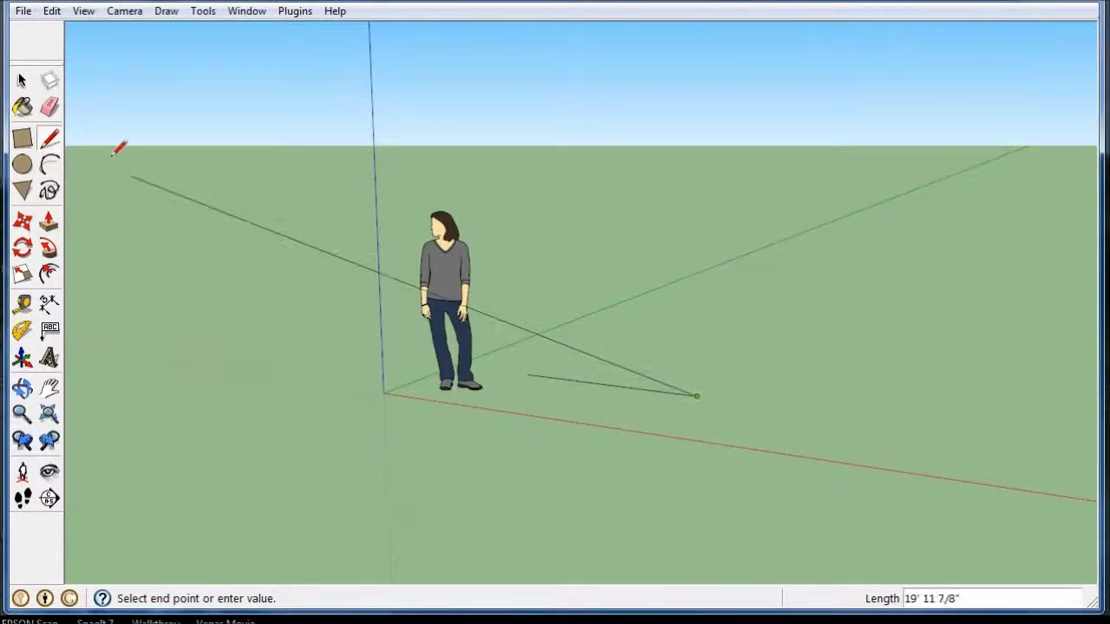
{"action": "left_click", "coordinate": [50, 138]}
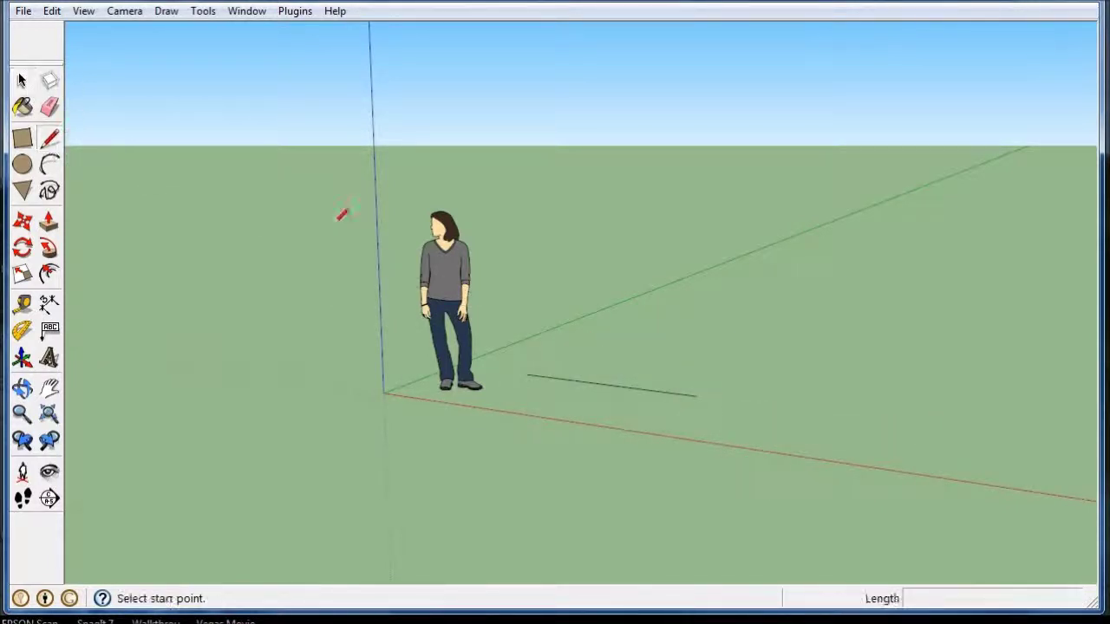
{"action": "left_click", "coordinate": [640, 315]}
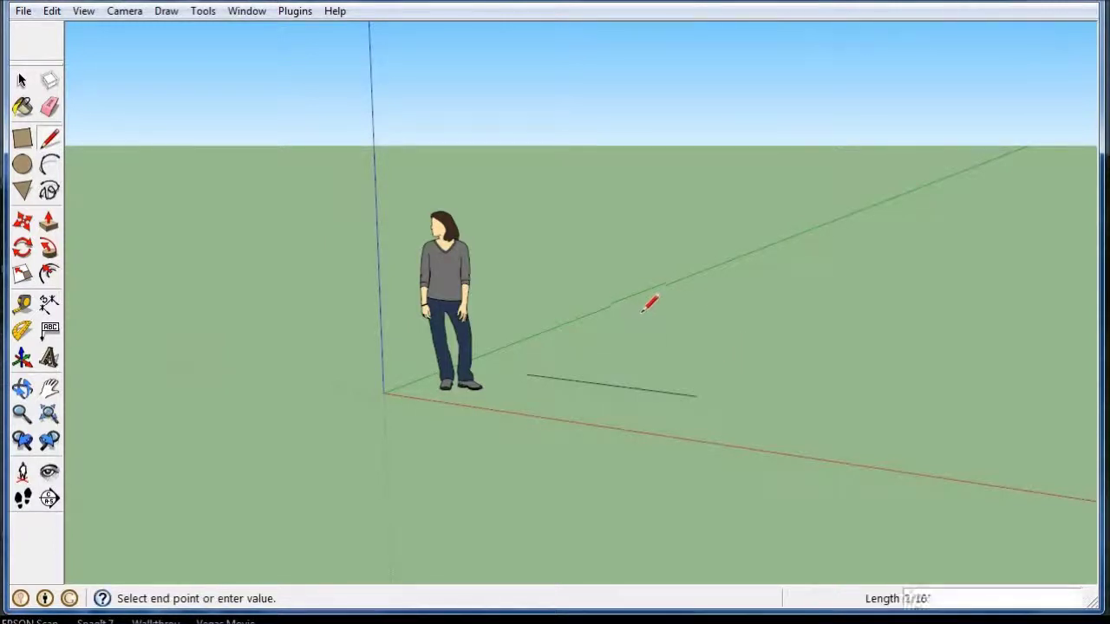
{"action": "left_click", "coordinate": [792, 324]}
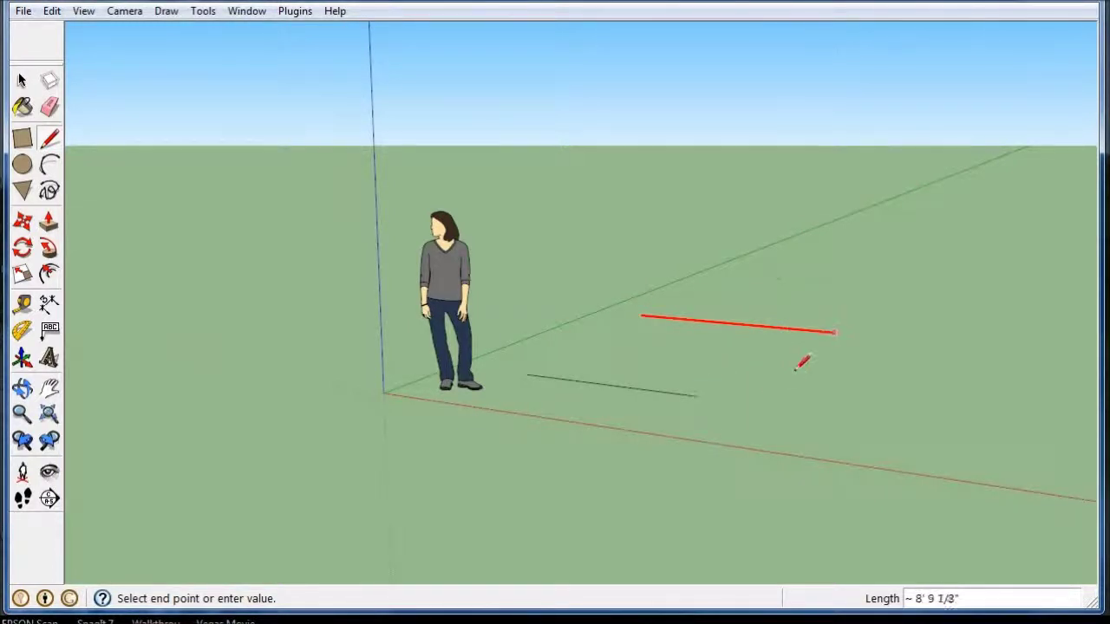
{"action": "left_click", "coordinate": [699, 393]}
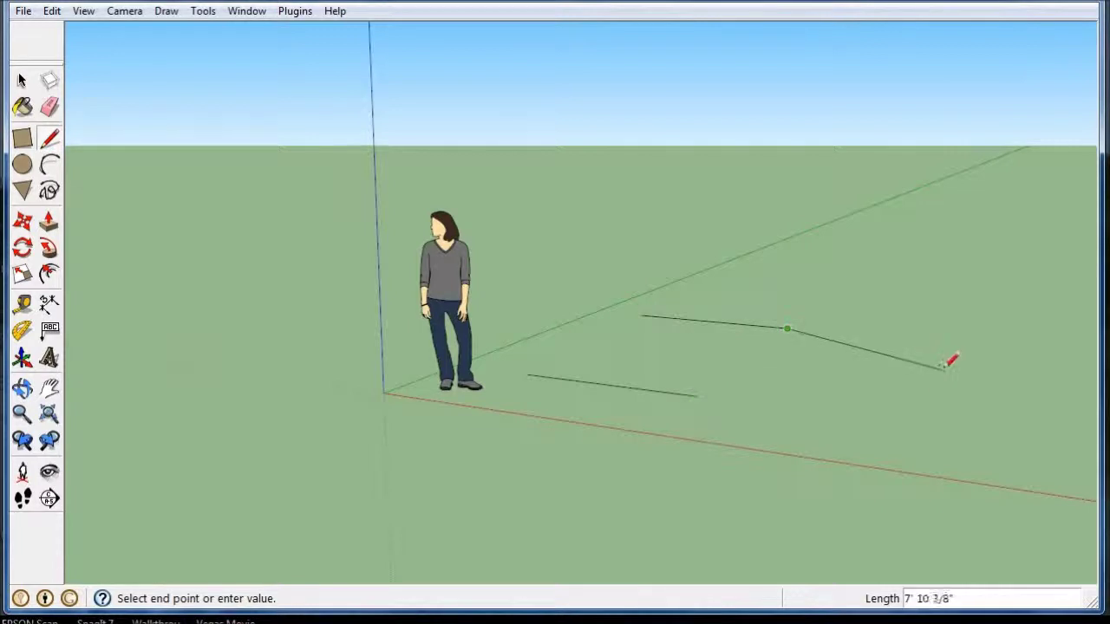
Orbit and zoom to bring the practice lines and person figure into view
{"action": "left_click", "coordinate": [22, 83]}
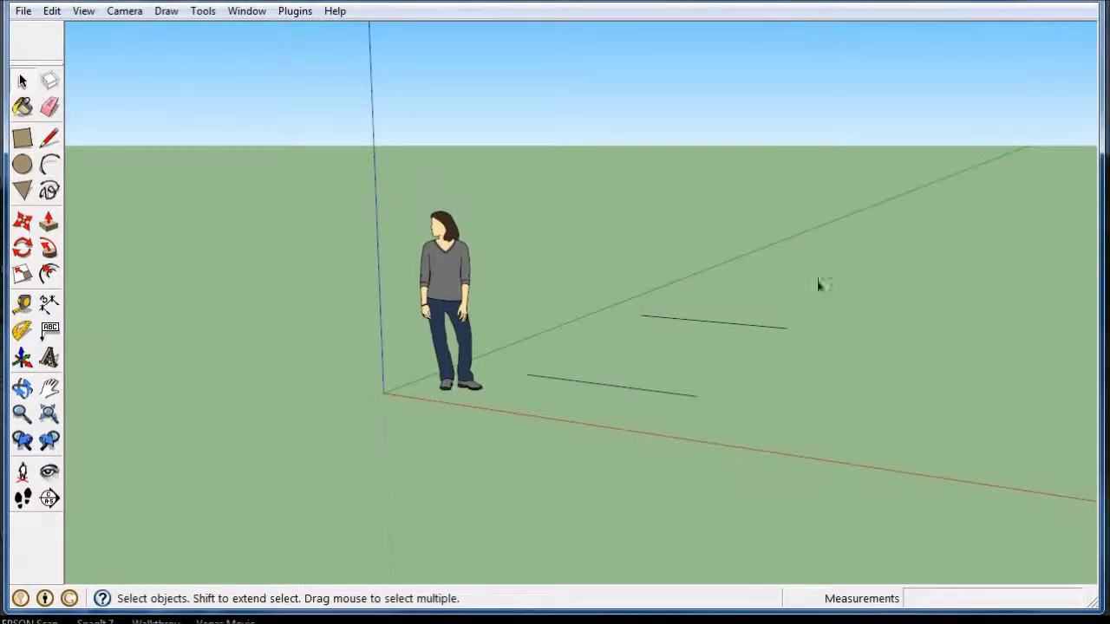
{"action": "mouse_move", "coordinate": [763, 339]}
{"action": "middle_mouse_down"}
{"action": "mouse_move", "coordinate": [644, 458]}
{"action": "mouse_move", "coordinate": [640, 438]}
{"action": "middle_mouse_up"}
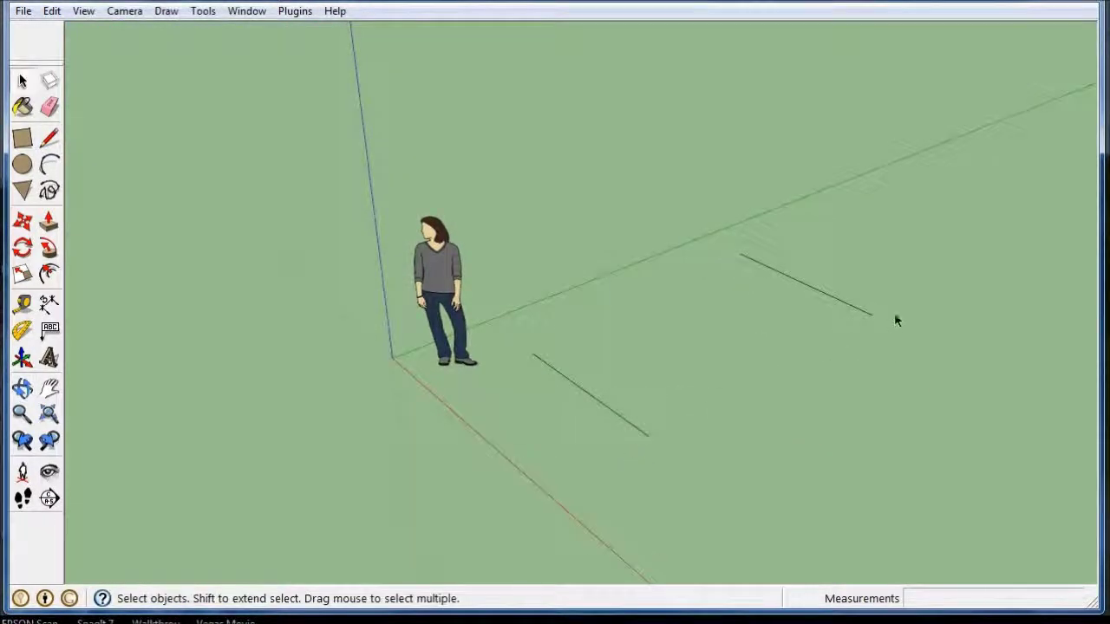
{"action": "mouse_move", "coordinate": [776, 323]}
{"action": "middle_mouse_down"}
{"action": "mouse_move", "coordinate": [584, 379]}
{"action": "mouse_move", "coordinate": [686, 324]}
{"action": "middle_mouse_up"}
{"action": "left_click", "coordinate": [48, 143]}
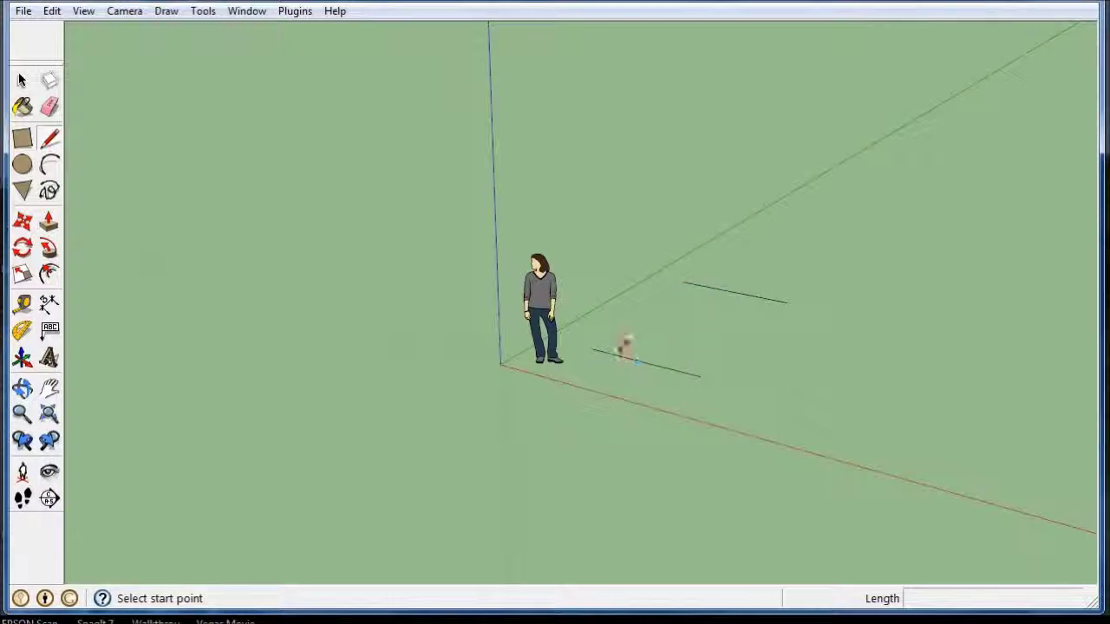
{"action": "scroll", "coordinate": [659, 347], "scroll_direction": "up", "scroll_amount": 3}
{"action": "scroll", "coordinate": [659, 356], "scroll_direction": "up", "scroll_amount": 2}
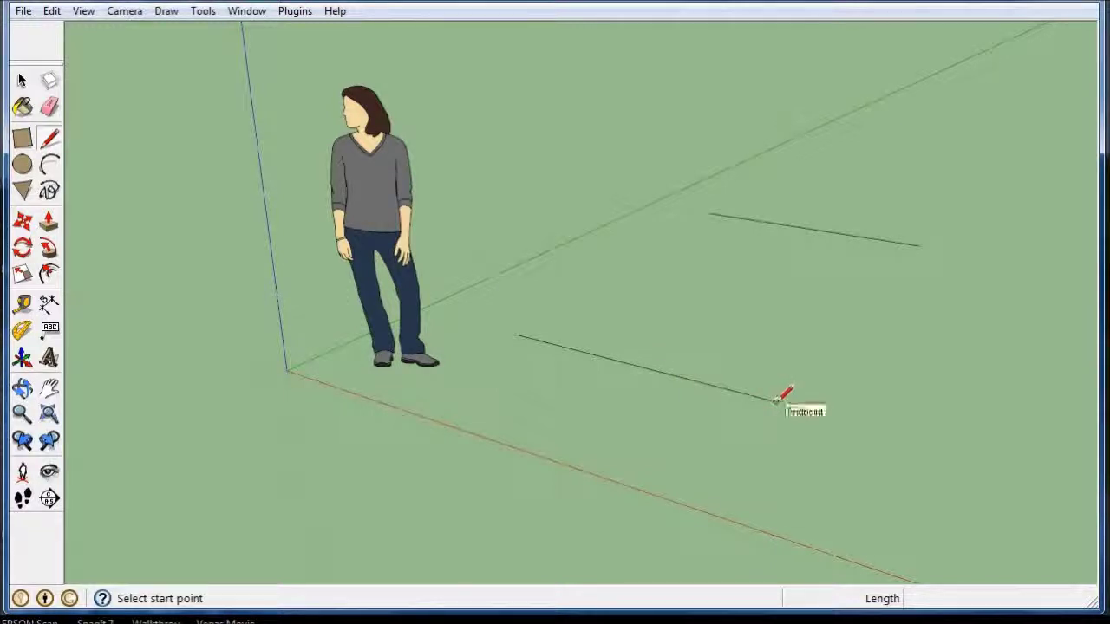
{"action": "scroll", "coordinate": [589, 280], "scroll_direction": "down", "scroll_amount": 2}
{"action": "scroll", "coordinate": [602, 280], "scroll_direction": "down", "scroll_amount": 1}
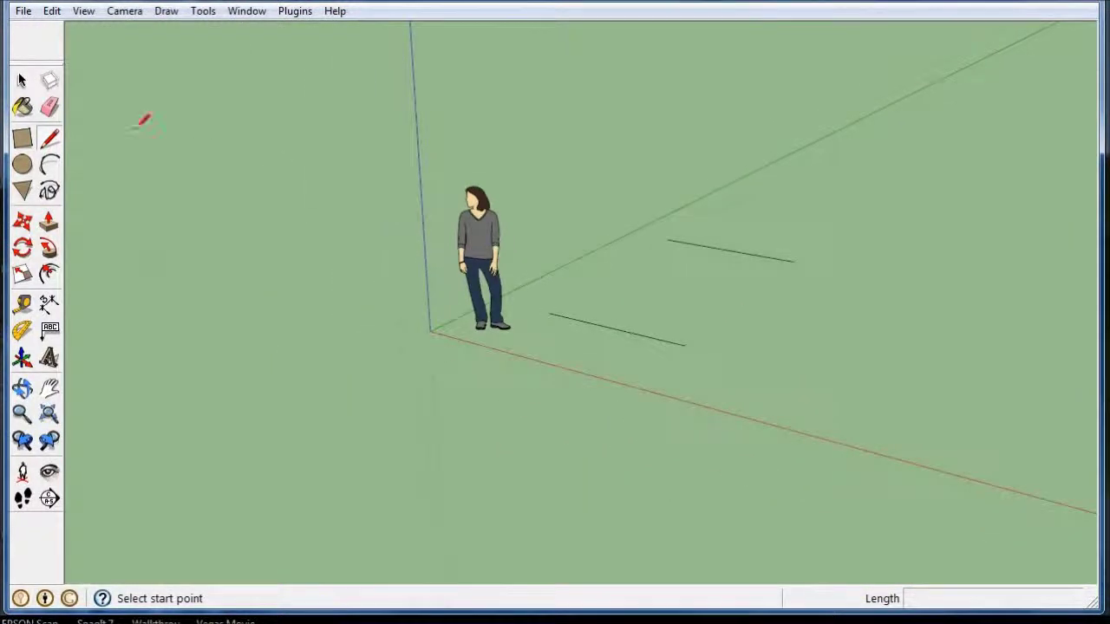
Erase both practice lines and the standing person figure
{"action": "left_click", "coordinate": [50, 106]}
{"action": "left_click", "coordinate": [779, 258]}
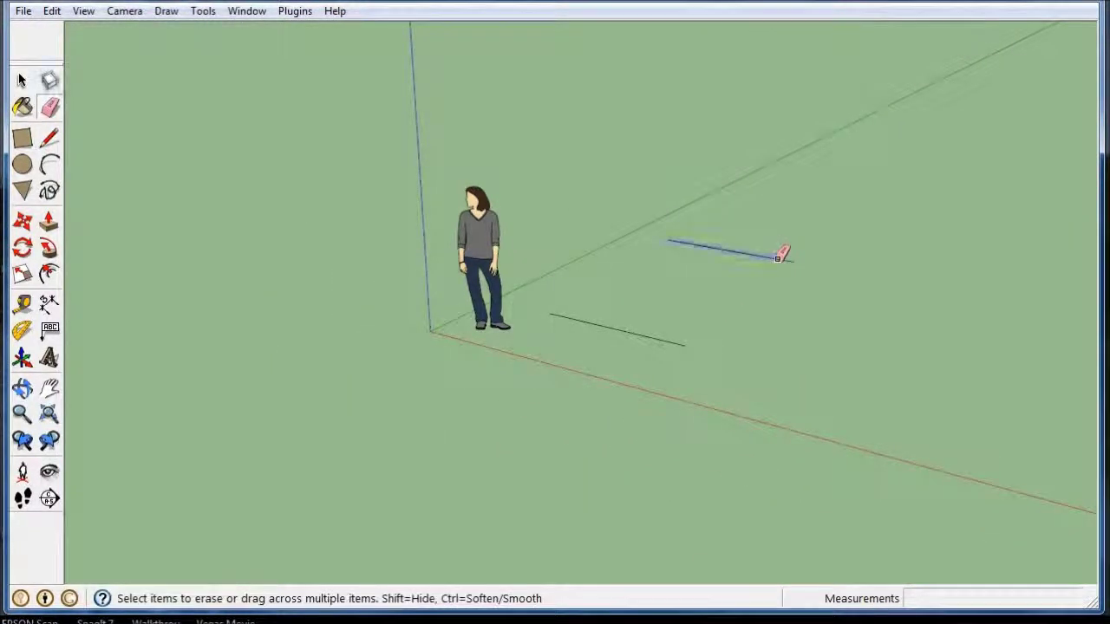
{"action": "middle_click_drag", "start_coordinate": [291, 319], "coordinate": [339, 304]}
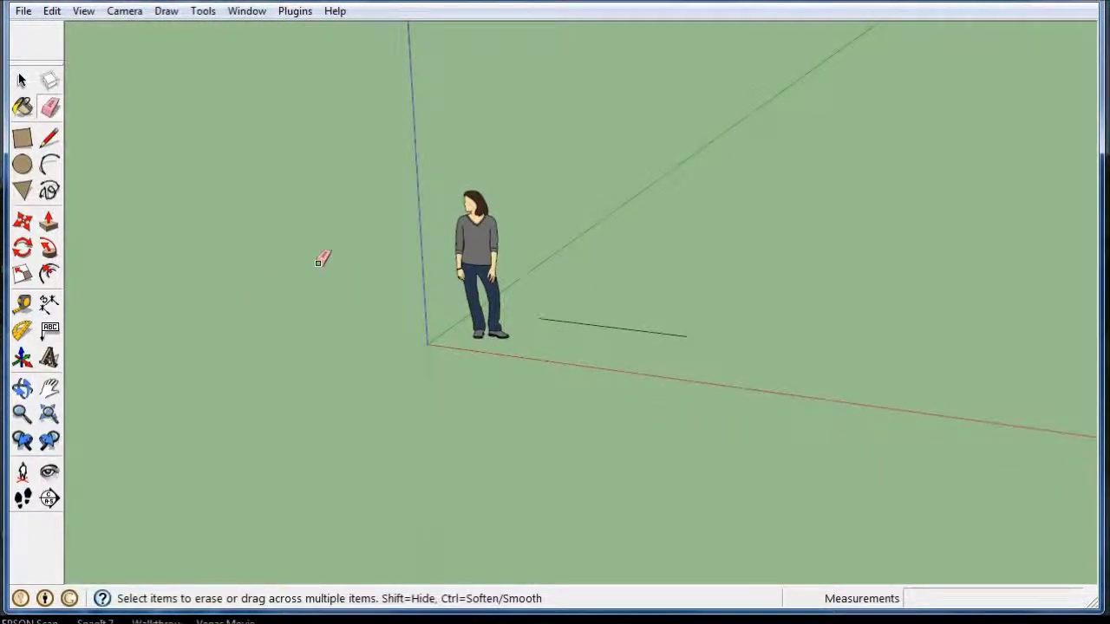
{"action": "left_click", "coordinate": [490, 196]}
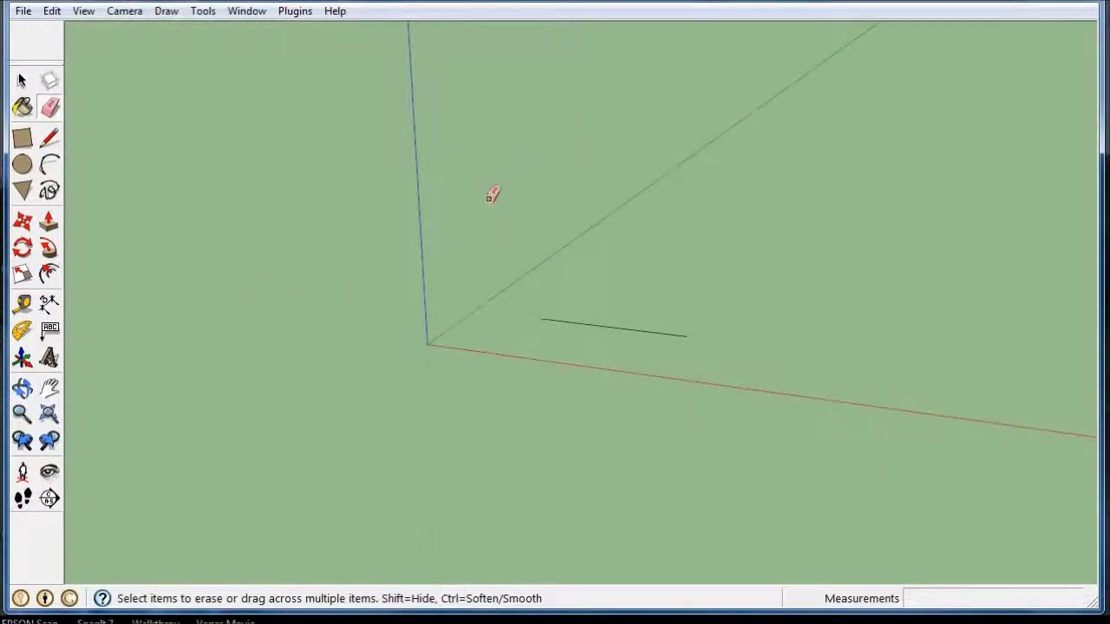
{"action": "left_click", "coordinate": [555, 321]}
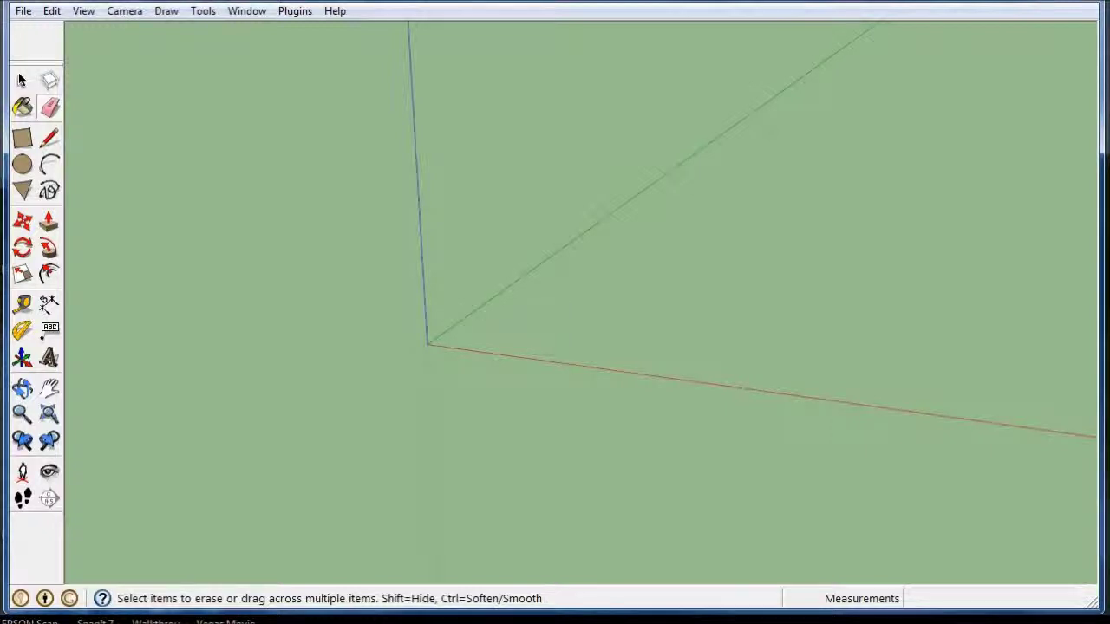
Add a dotted guide line 10 feet out from the green axis
{"action": "left_click", "coordinate": [33, 307]}
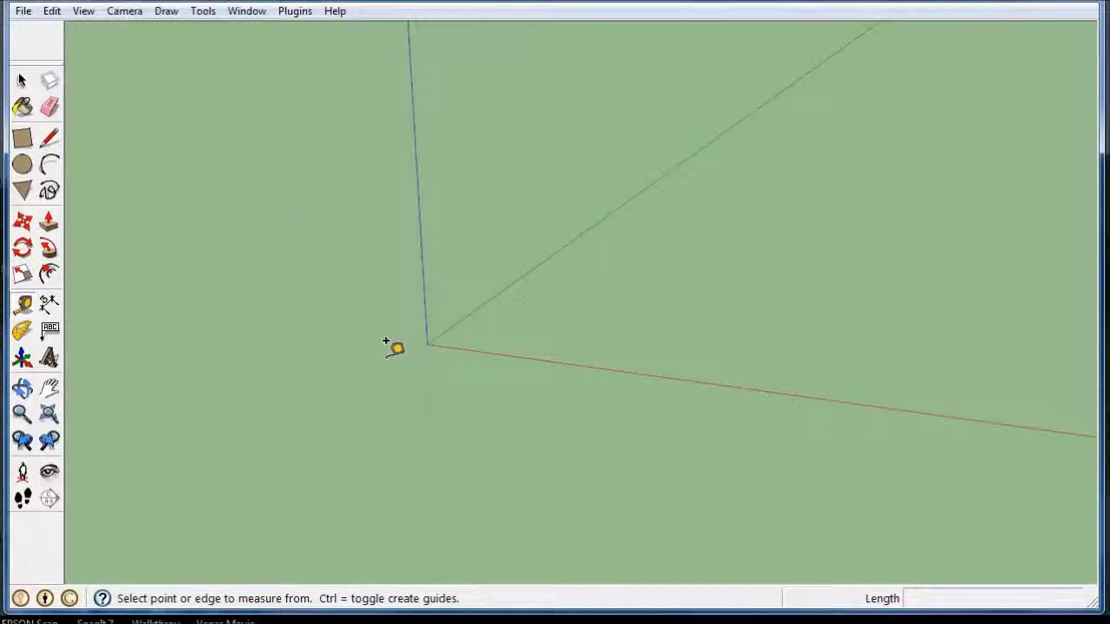
{"action": "left_click", "coordinate": [484, 286]}
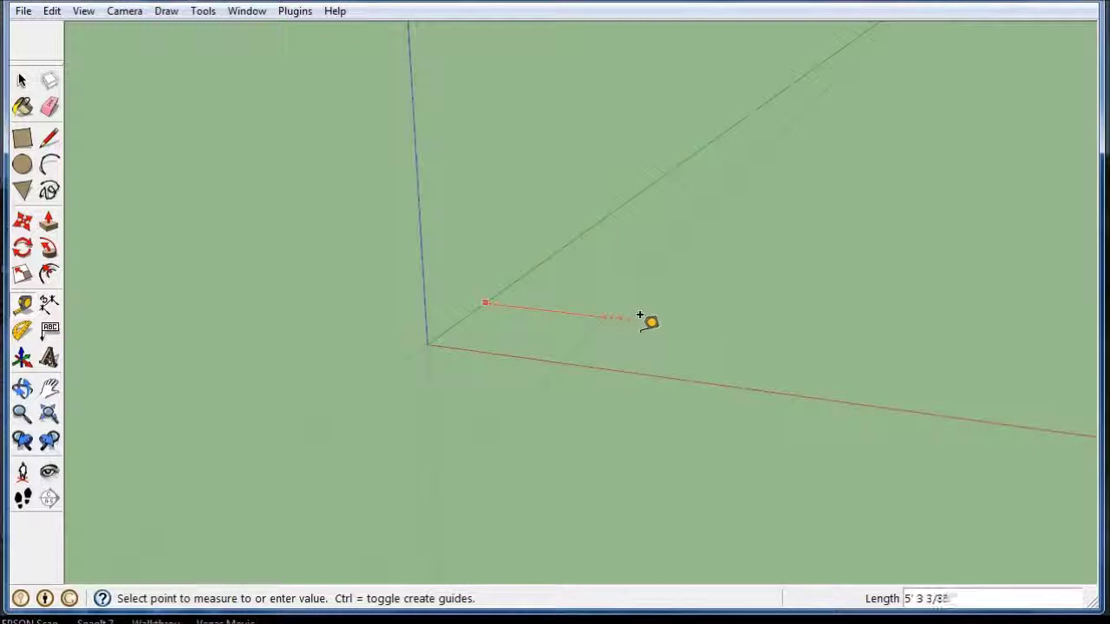
{"action": "left_click", "coordinate": [661, 320]}
{"action": "type", "text": "10'"}
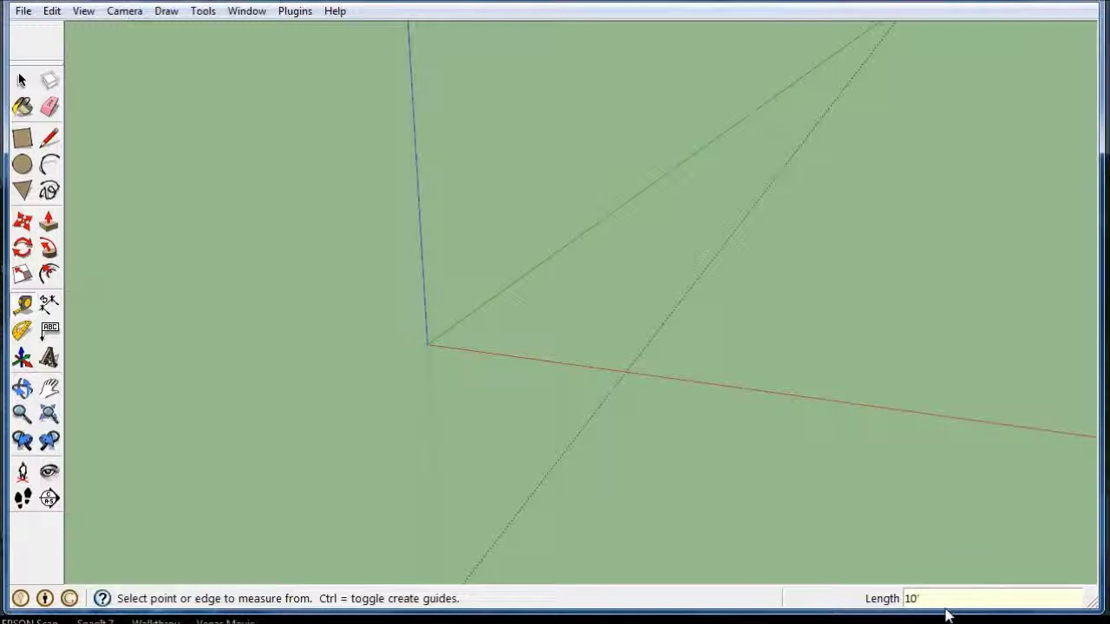
{"action": "middle_click_drag", "start_coordinate": [666, 364], "coordinate": [725, 369]}
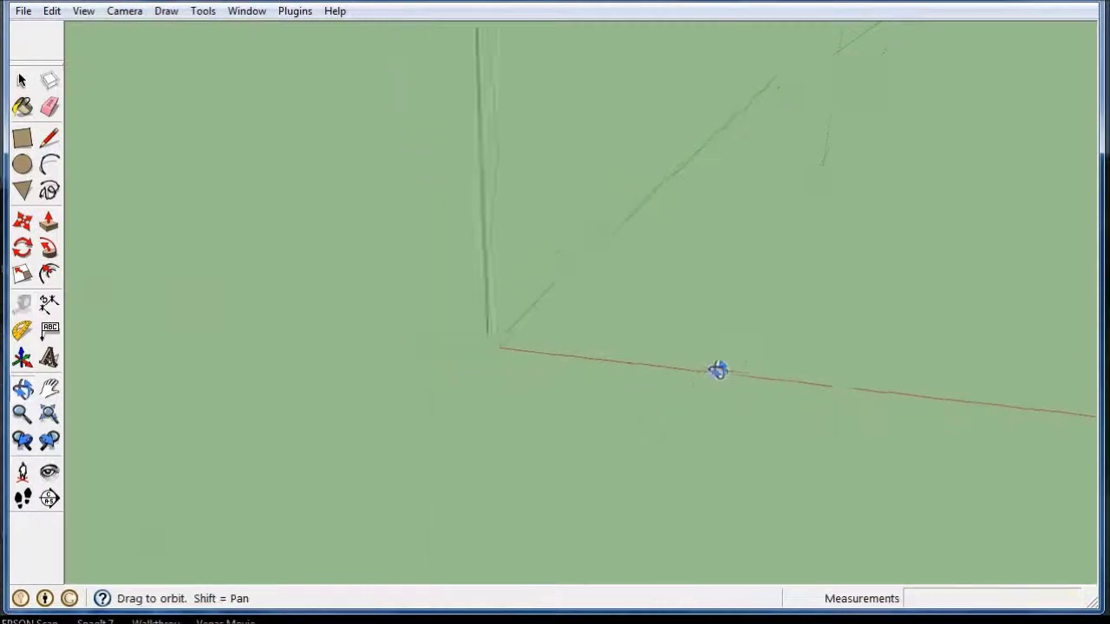
Add a second 10 ft guide line parallel to the red axis
{"action": "left_click", "coordinate": [589, 349]}
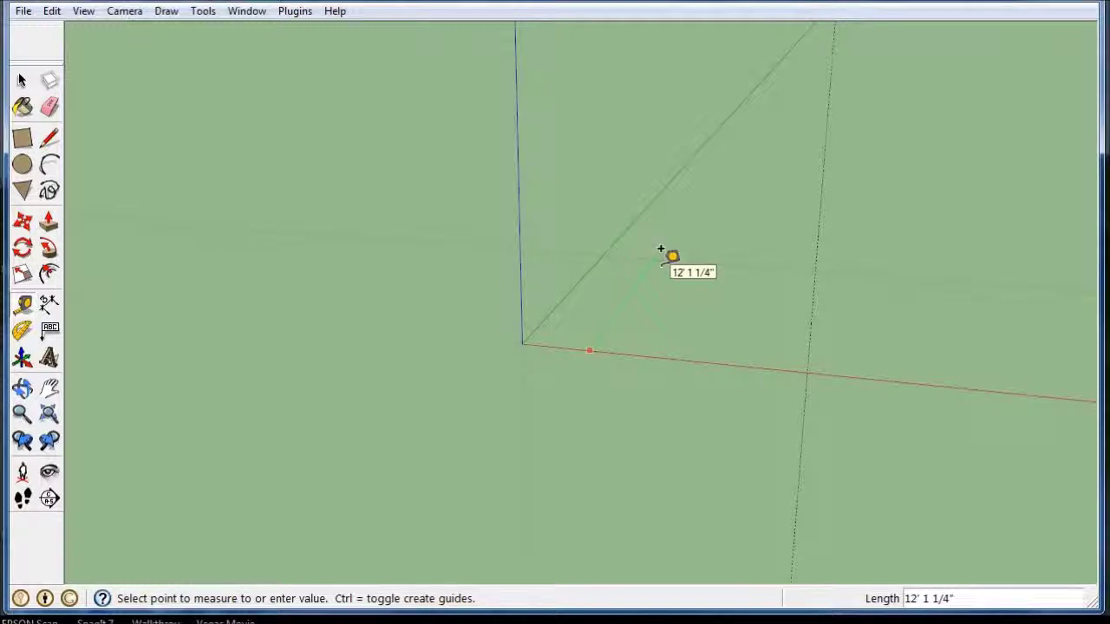
{"action": "key", "text": "Return"}
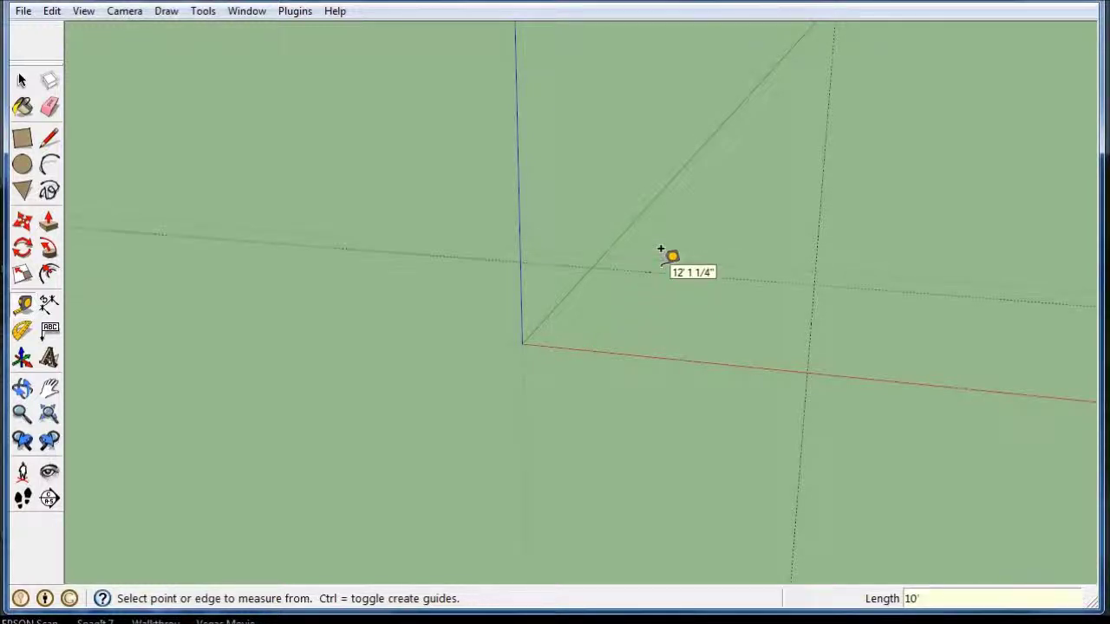
{"action": "mouse_move", "coordinate": [721, 292]}
{"action": "middle_mouse_down"}
{"action": "mouse_move", "coordinate": [766, 408]}
{"action": "mouse_move", "coordinate": [742, 364]}
{"action": "mouse_move", "coordinate": [650, 300]}
{"action": "middle_mouse_up"}
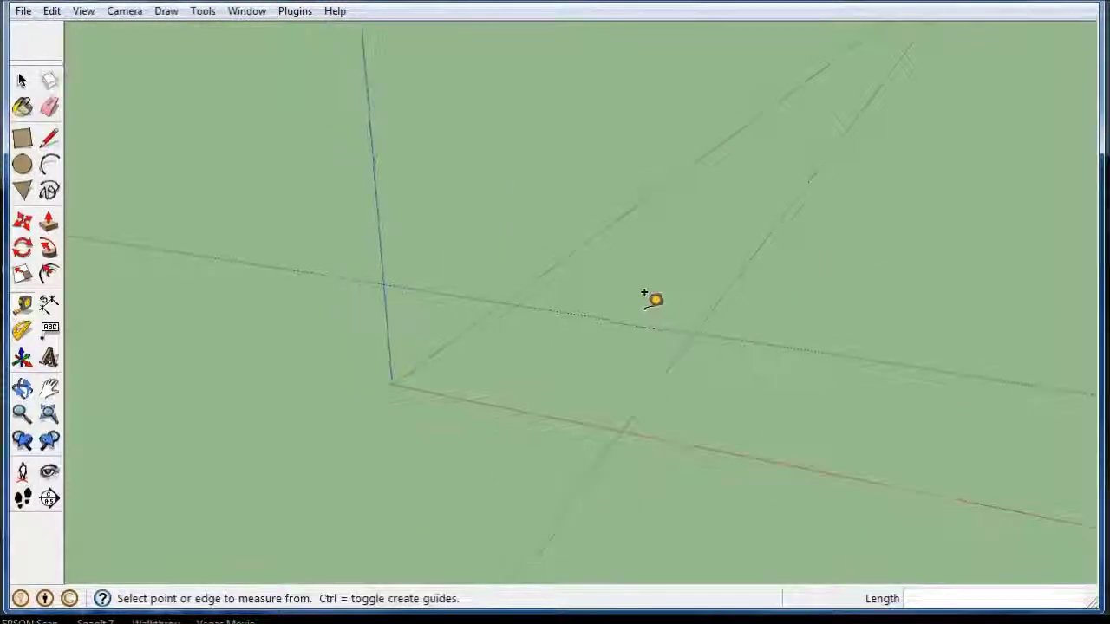
Trace the 10×10 ft square with the Line tool from the origin through the axis and guide intersections
{"action": "left_click", "coordinate": [49, 139]}
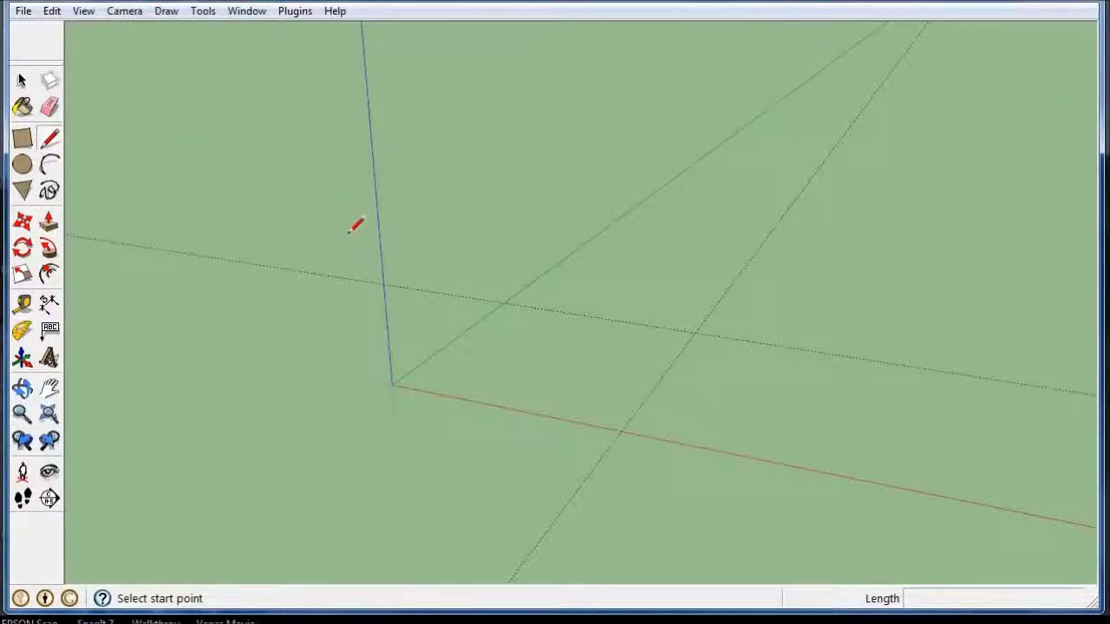
{"action": "left_click", "coordinate": [392, 384]}
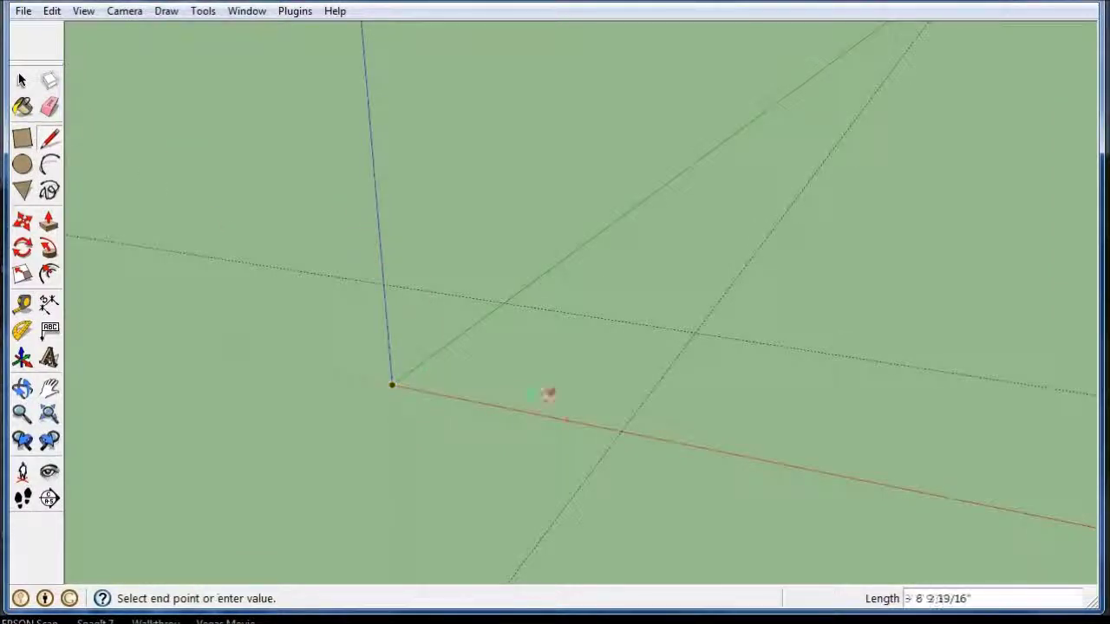
{"action": "left_click", "coordinate": [621, 431]}
{"action": "left_click", "coordinate": [694, 332]}
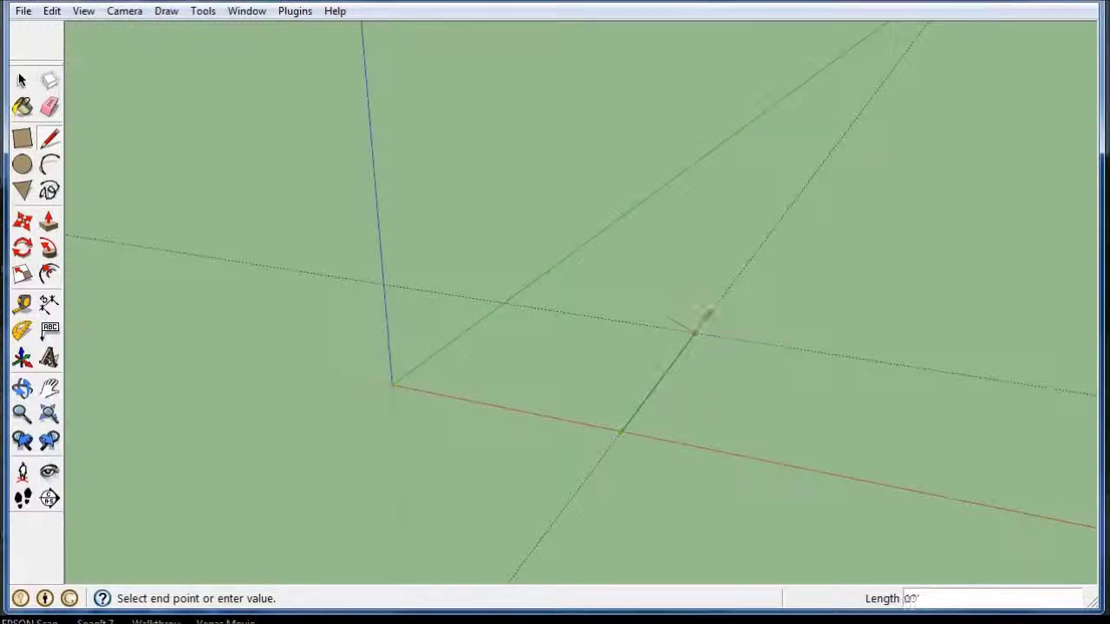
{"action": "left_click", "coordinate": [504, 301]}
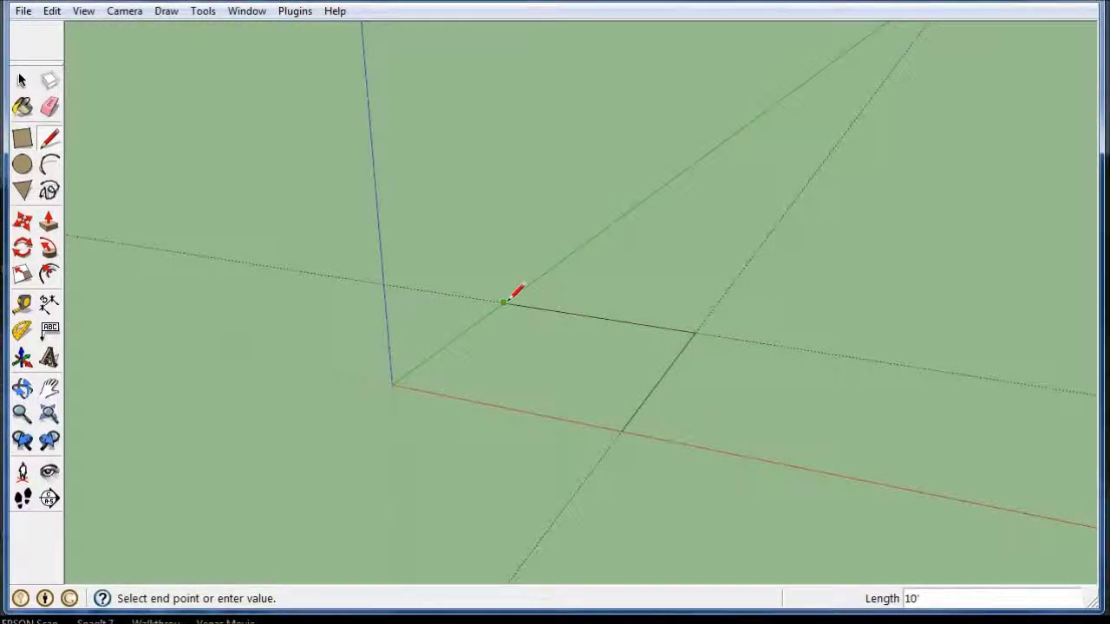
{"action": "left_click", "coordinate": [395, 382]}
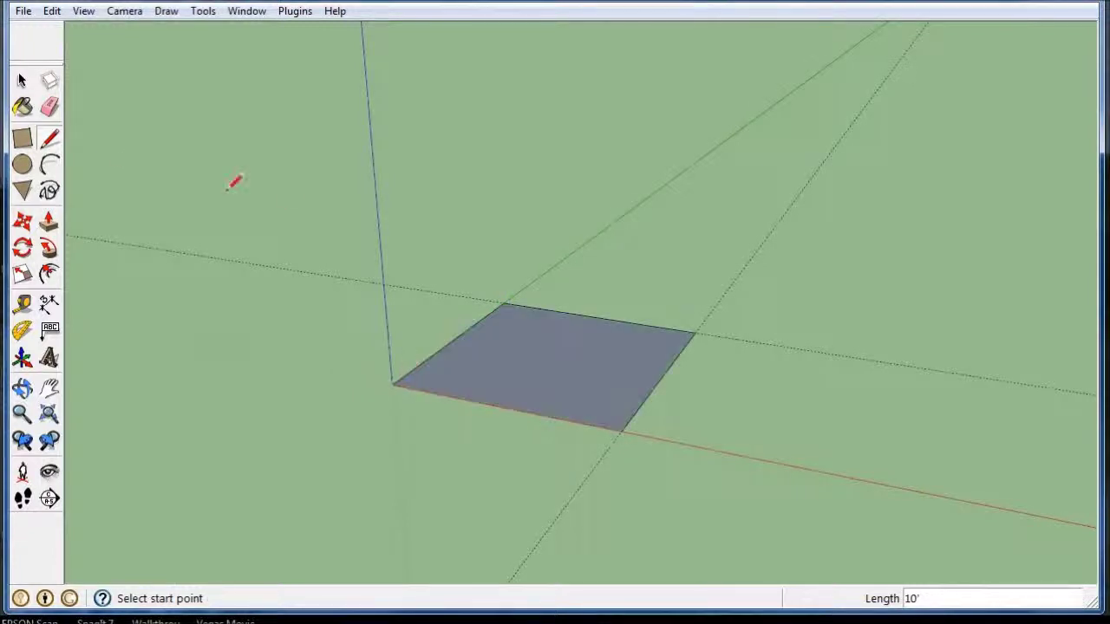
Zoom and orbit in on the new face, then open its right-click menu
{"action": "left_click", "coordinate": [21, 81]}
{"action": "scroll", "coordinate": [584, 396], "scroll_direction": "up", "scroll_amount": 2}
{"action": "mouse_move", "coordinate": [584, 396]}
{"action": "middle_mouse_down"}
{"action": "mouse_move", "coordinate": [625, 422]}
{"action": "mouse_move", "coordinate": [614, 440]}
{"action": "middle_mouse_up"}
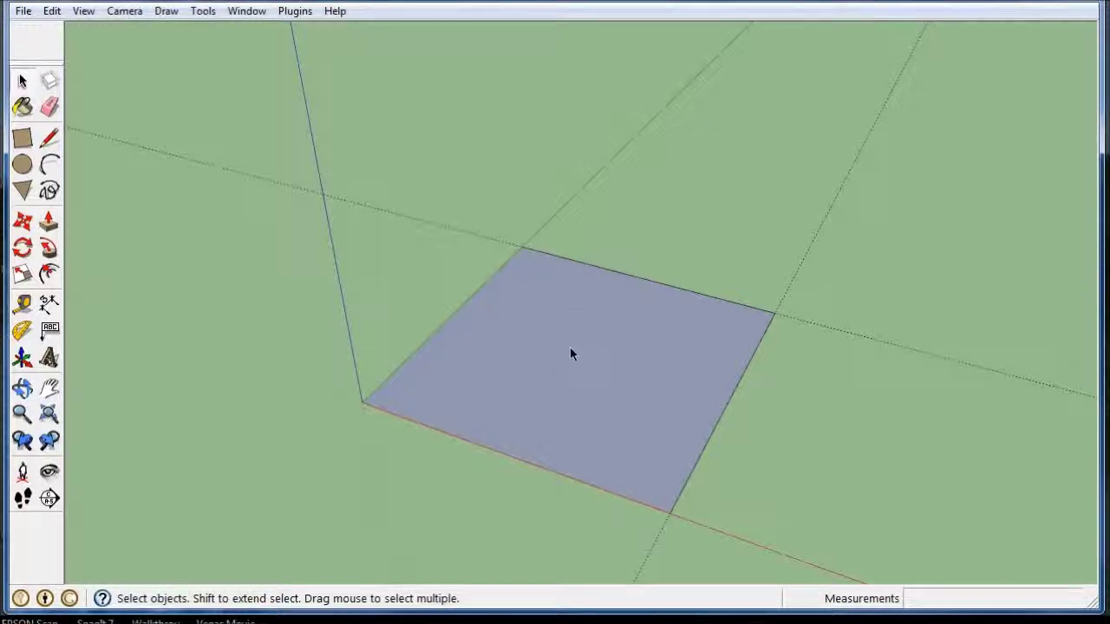
{"action": "right_click", "coordinate": [553, 329]}
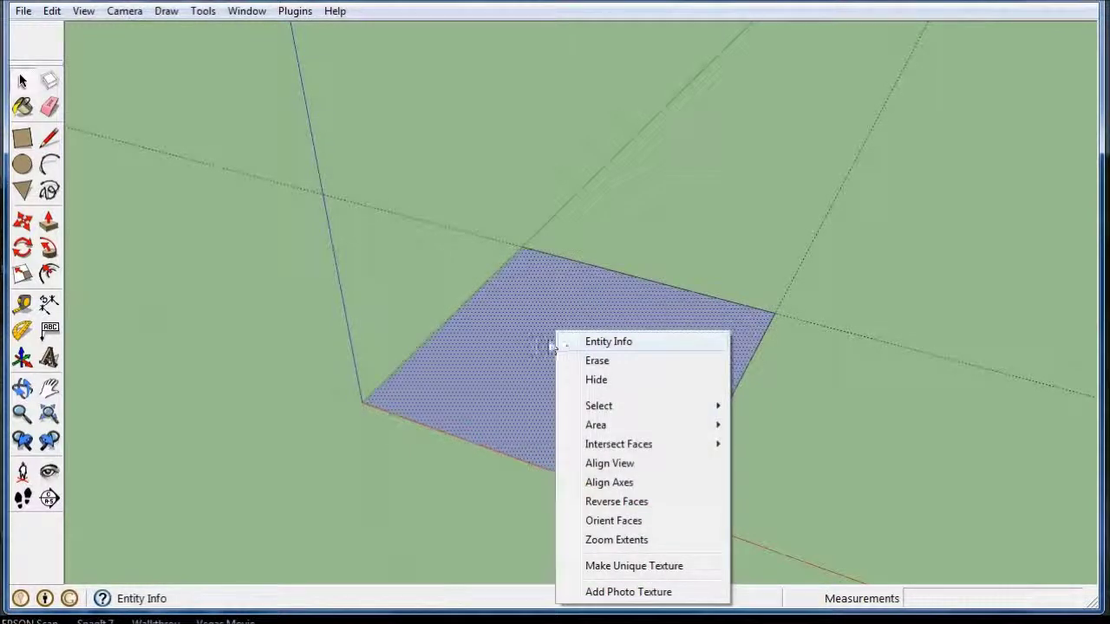
Reverse the square face so its white side is up, then orbit to check both sides
{"action": "left_click", "coordinate": [532, 337]}
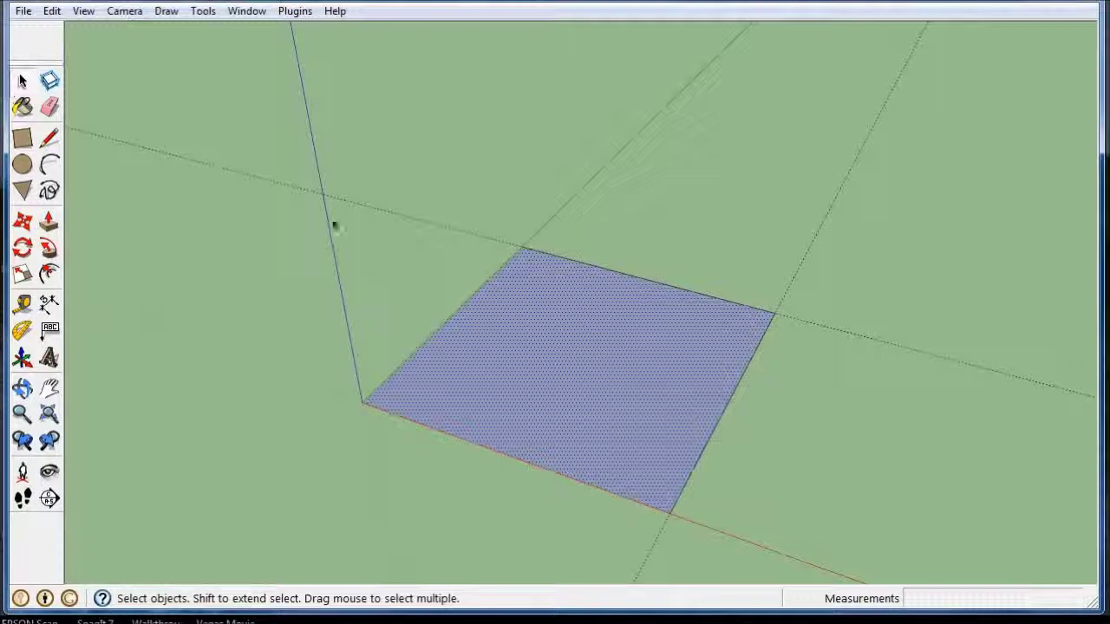
{"action": "right_click", "coordinate": [563, 342]}
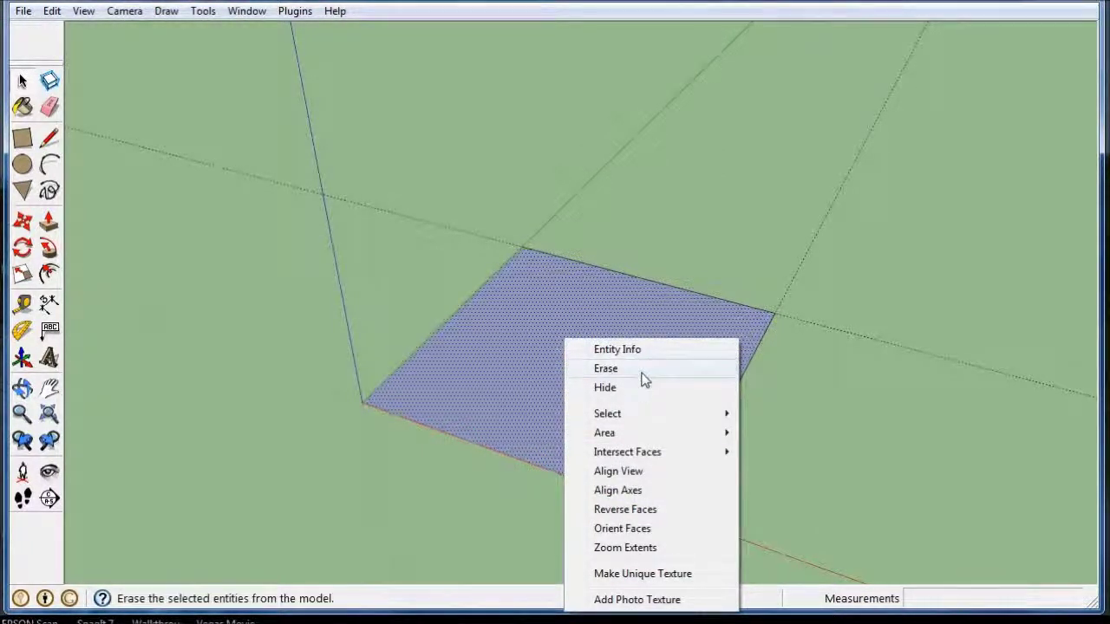
{"action": "left_click", "coordinate": [648, 509]}
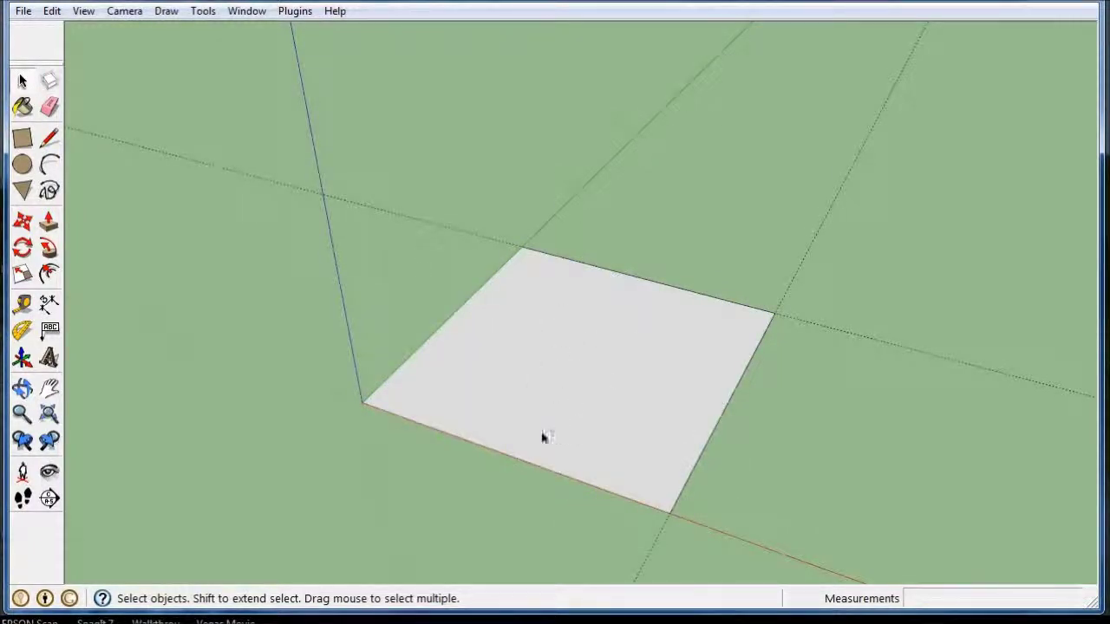
{"action": "mouse_move", "coordinate": [542, 436]}
{"action": "middle_mouse_down"}
{"action": "mouse_move", "coordinate": [609, 241]}
{"action": "mouse_move", "coordinate": [608, 95]}
{"action": "mouse_move", "coordinate": [570, 453]}
{"action": "mouse_move", "coordinate": [546, 380]}
{"action": "middle_mouse_up"}
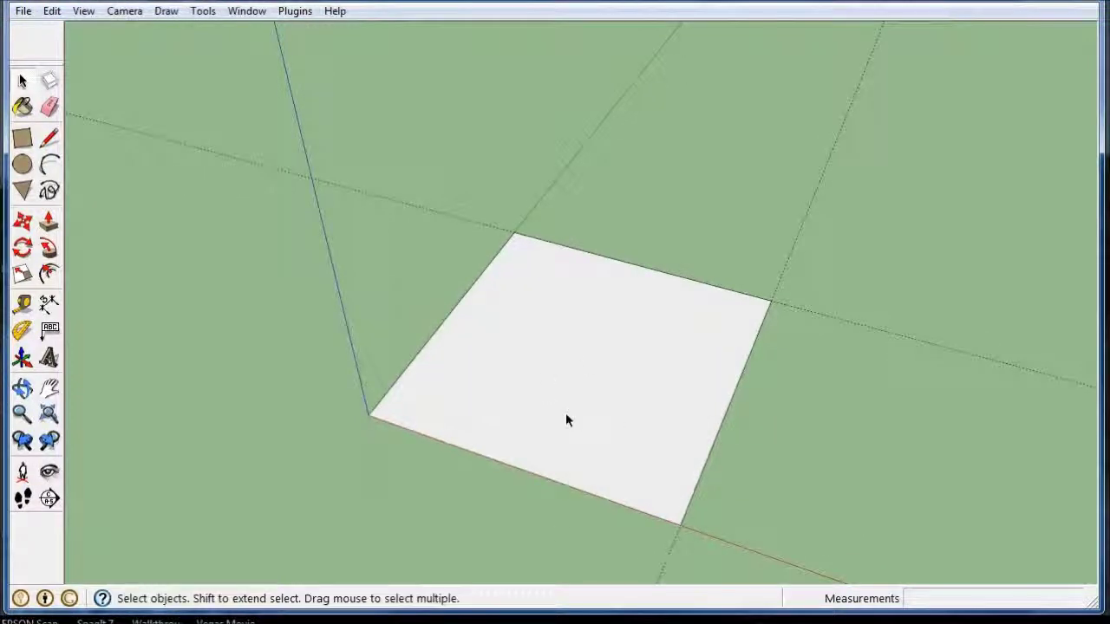
{"action": "scroll", "coordinate": [526, 317], "scroll_direction": "down", "scroll_amount": 1}
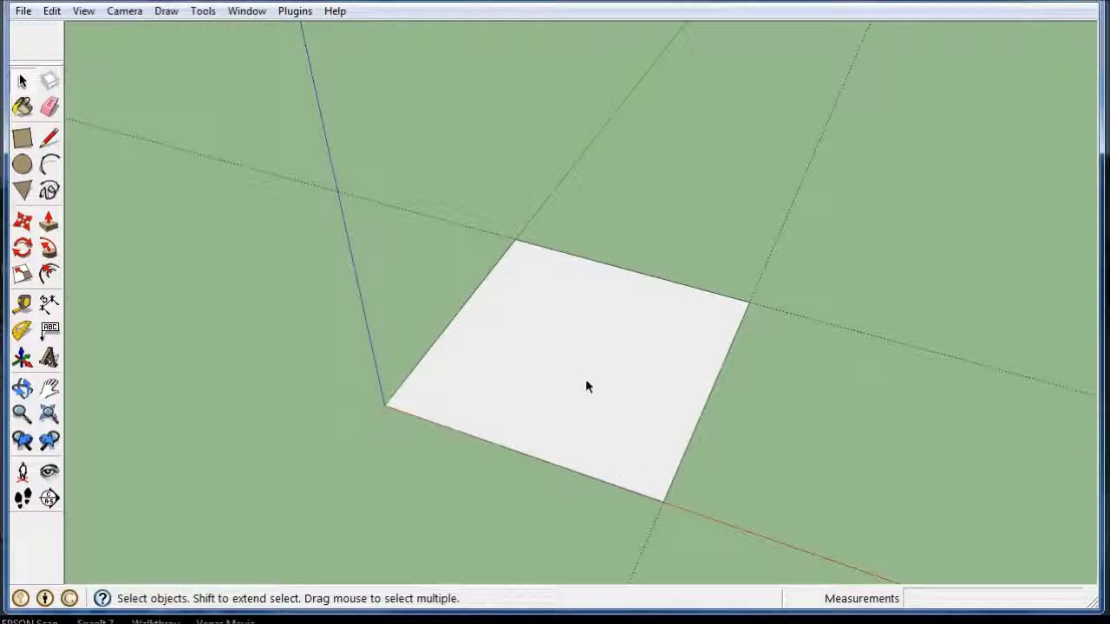
{"action": "mouse_move", "coordinate": [627, 359]}
{"action": "middle_mouse_down"}
{"action": "mouse_move", "coordinate": [580, 347]}
{"action": "mouse_move", "coordinate": [588, 305]}
{"action": "mouse_move", "coordinate": [552, 335]}
{"action": "middle_mouse_up"}
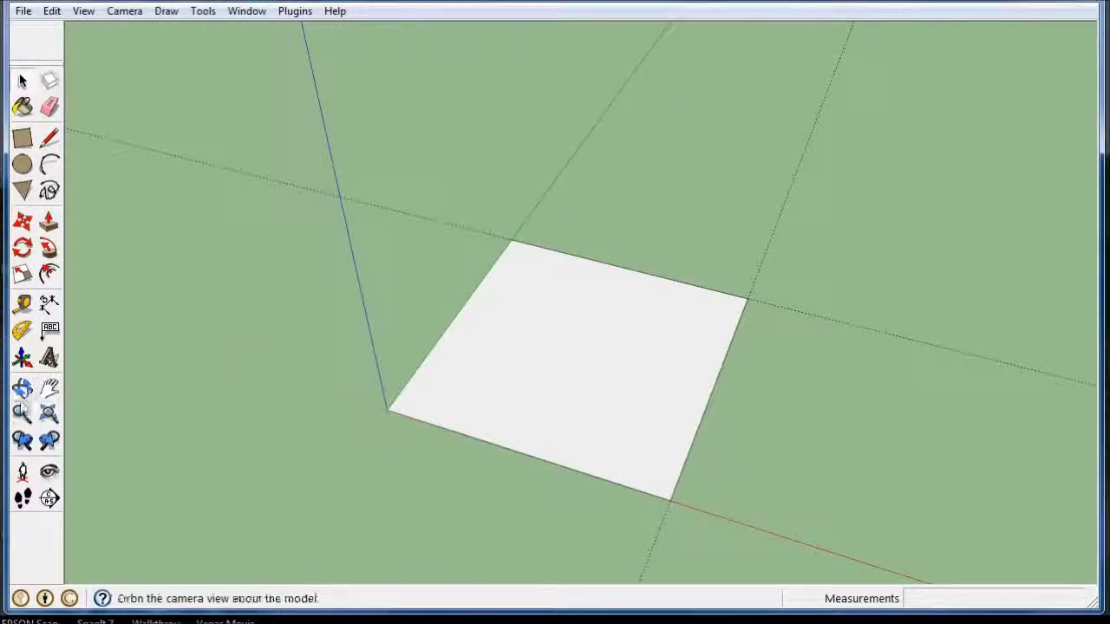
{"action": "left_click", "coordinate": [20, 415]}
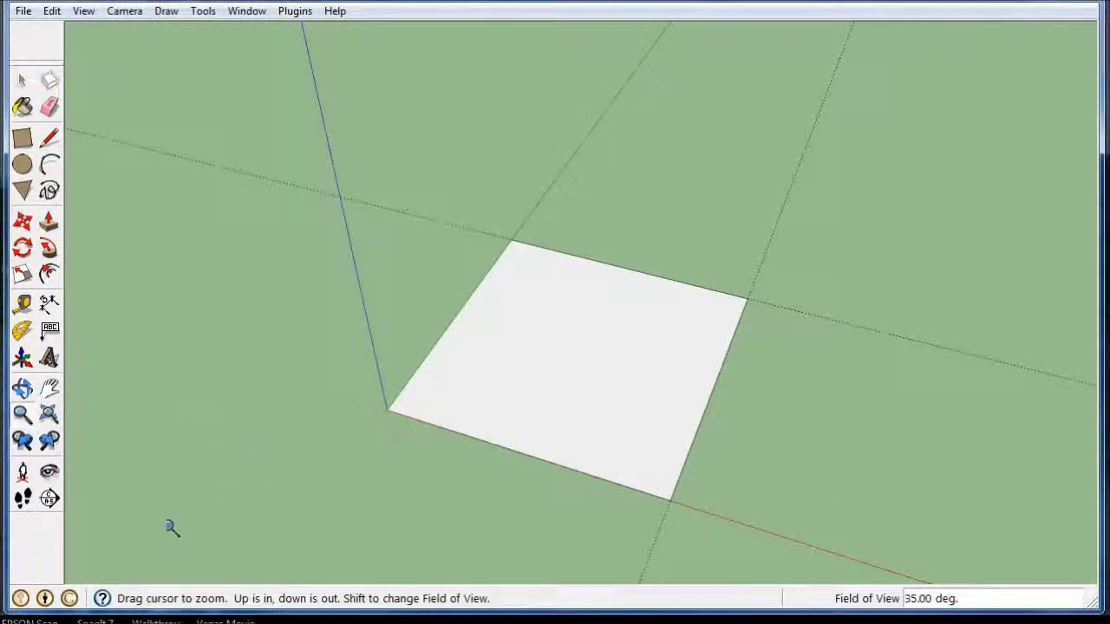
{"action": "mouse_move", "coordinate": [157, 536]}
{"action": "left_mouse_down"}
{"action": "mouse_move", "coordinate": [169, 520]}
{"action": "mouse_move", "coordinate": [521, 367]}
{"action": "mouse_move", "coordinate": [760, 238]}
{"action": "mouse_move", "coordinate": [278, 438]}
{"action": "left_mouse_up"}
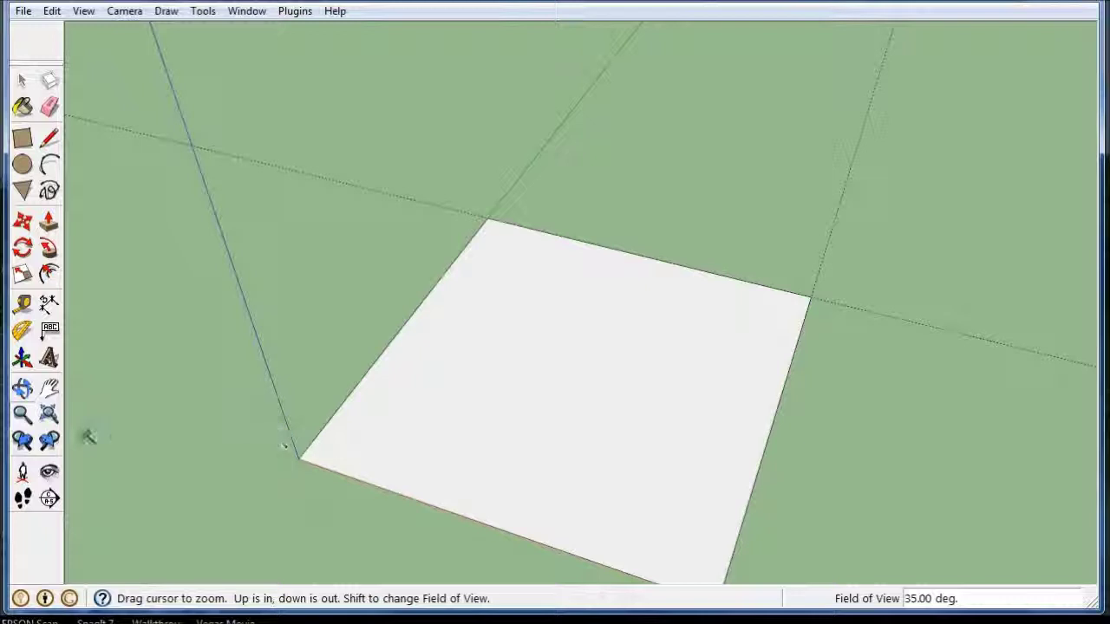
{"action": "left_click", "coordinate": [49, 416]}
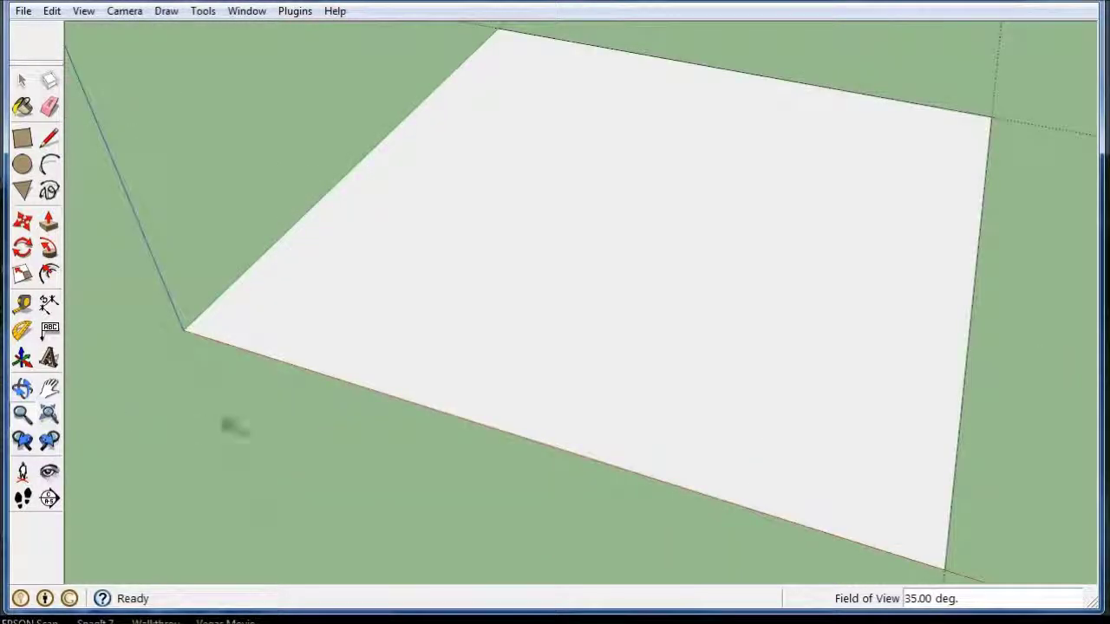
{"action": "scroll", "coordinate": [322, 411], "scroll_direction": "down", "scroll_amount": 3}
{"action": "scroll", "coordinate": [297, 416], "scroll_direction": "down", "scroll_amount": 1}
{"action": "scroll", "coordinate": [297, 416], "scroll_direction": "down", "scroll_amount": 2}
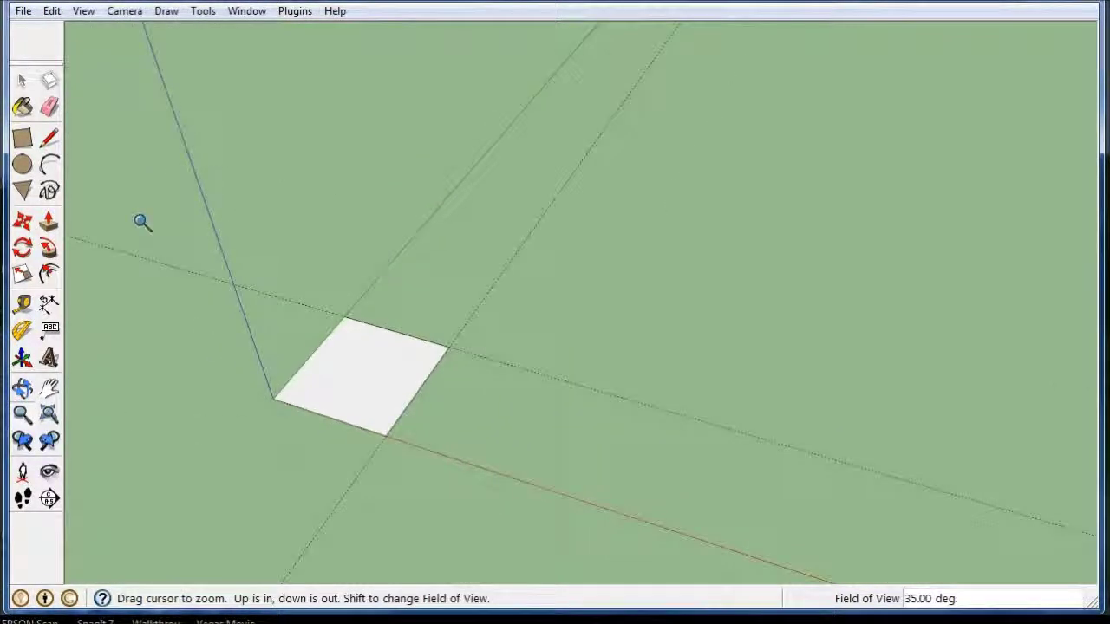
{"action": "left_click", "coordinate": [49, 139]}
{"action": "left_click", "coordinate": [779, 88]}
{"action": "left_click", "coordinate": [879, 120]}
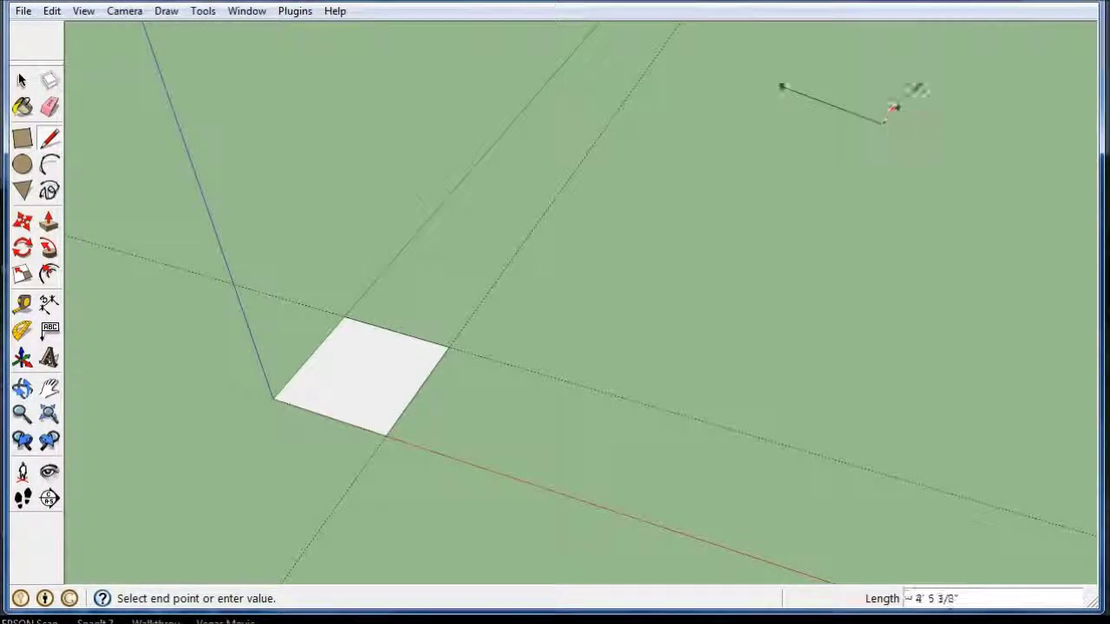
{"action": "left_click", "coordinate": [23, 80]}
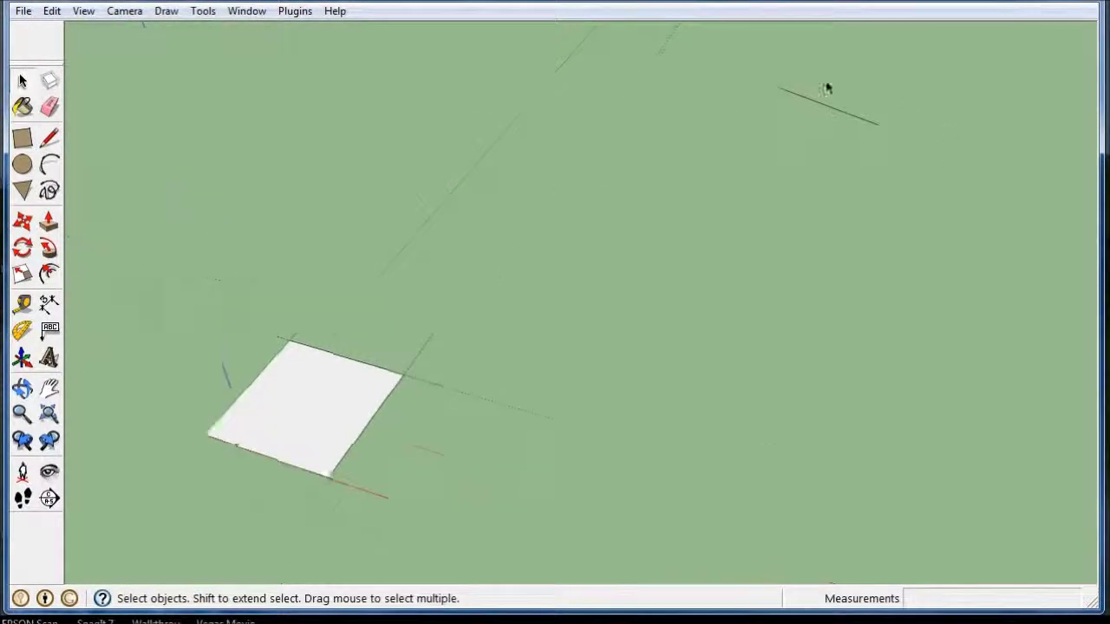
{"action": "scroll", "coordinate": [826, 89], "scroll_direction": "up", "scroll_amount": 2}
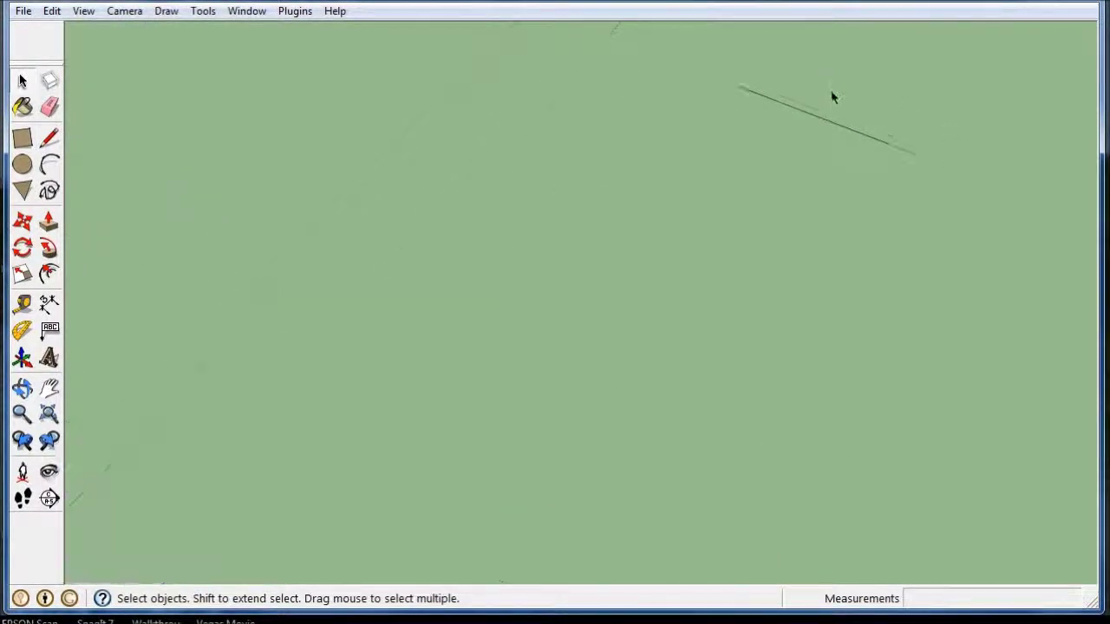
{"action": "scroll", "coordinate": [830, 94], "scroll_direction": "up", "scroll_amount": 2}
{"action": "scroll", "coordinate": [842, 109], "scroll_direction": "up", "scroll_amount": 1}
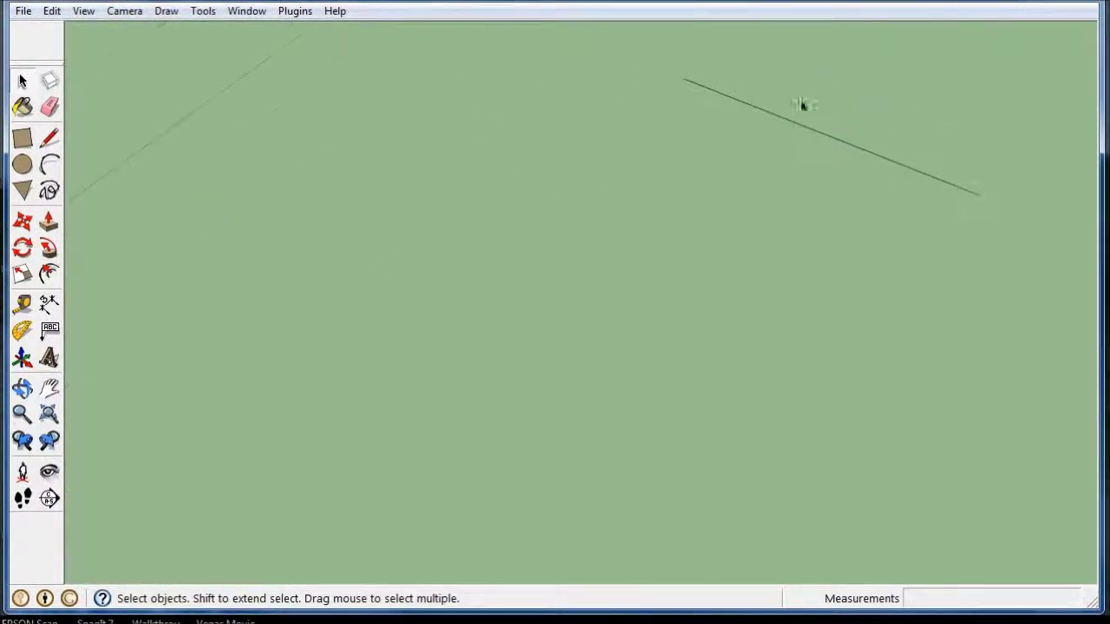
{"action": "left_click", "coordinate": [48, 414]}
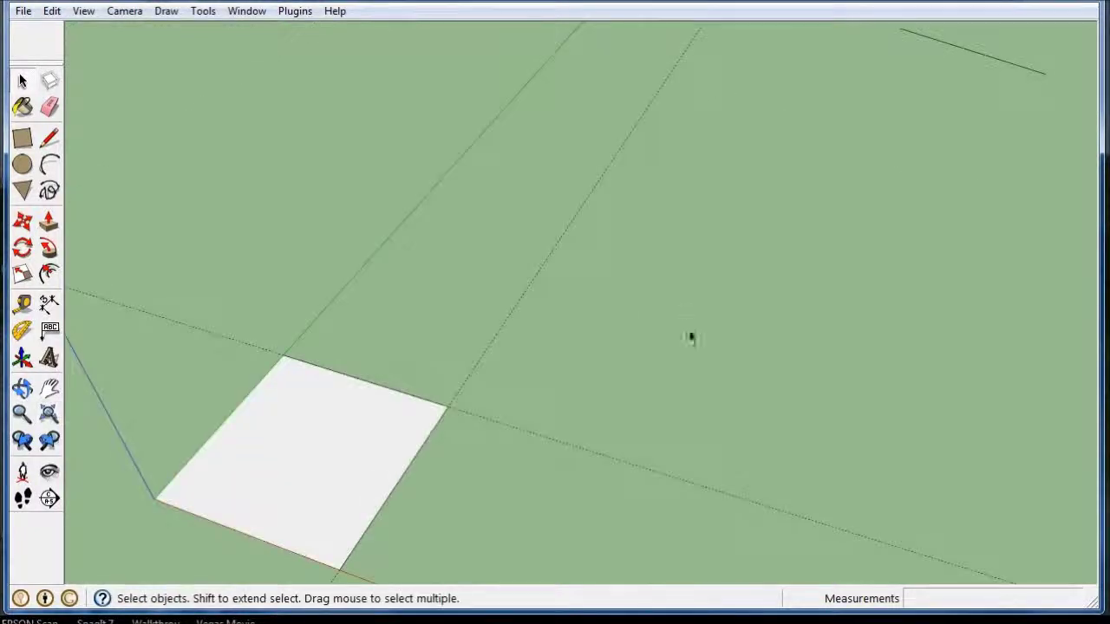
{"action": "scroll", "coordinate": [641, 407], "scroll_direction": "down", "scroll_amount": 3}
{"action": "mouse_move", "coordinate": [590, 483]}
{"action": "middle_mouse_down"}
{"action": "mouse_move", "coordinate": [679, 399]}
{"action": "mouse_move", "coordinate": [679, 365]}
{"action": "middle_mouse_up"}
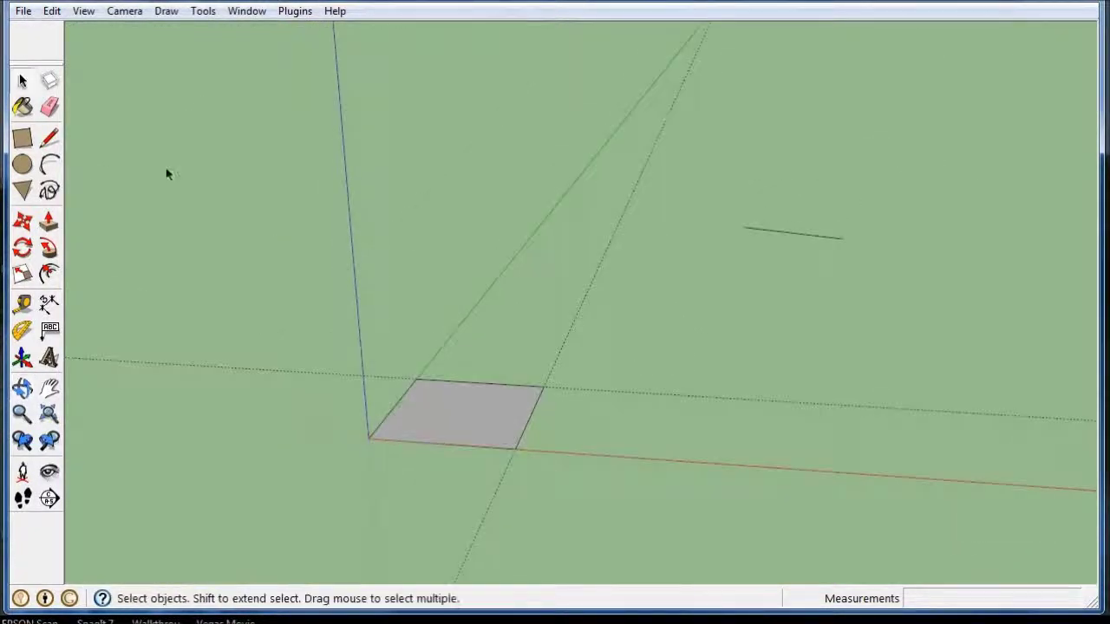
{"action": "left_click", "coordinate": [804, 236]}
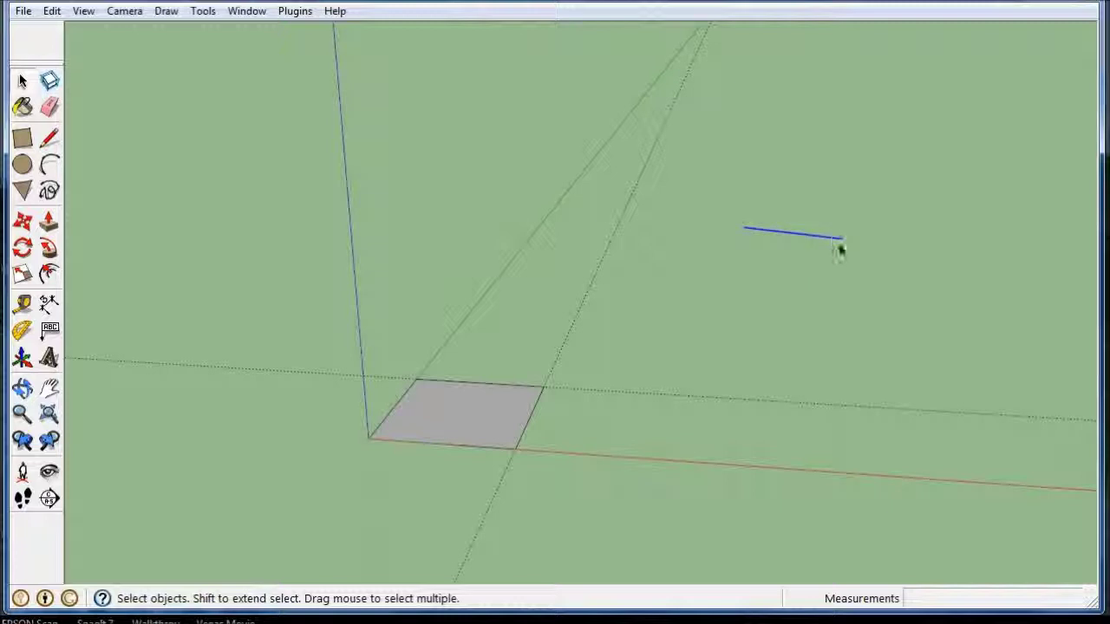
{"action": "key", "text": "Delete"}
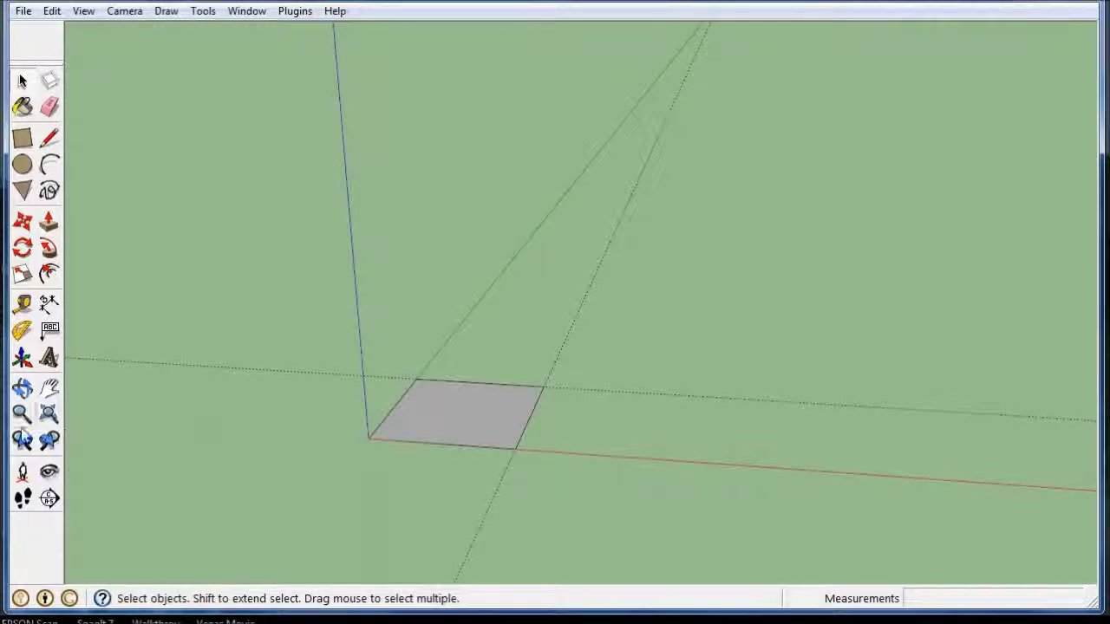
{"action": "left_click", "coordinate": [23, 441]}
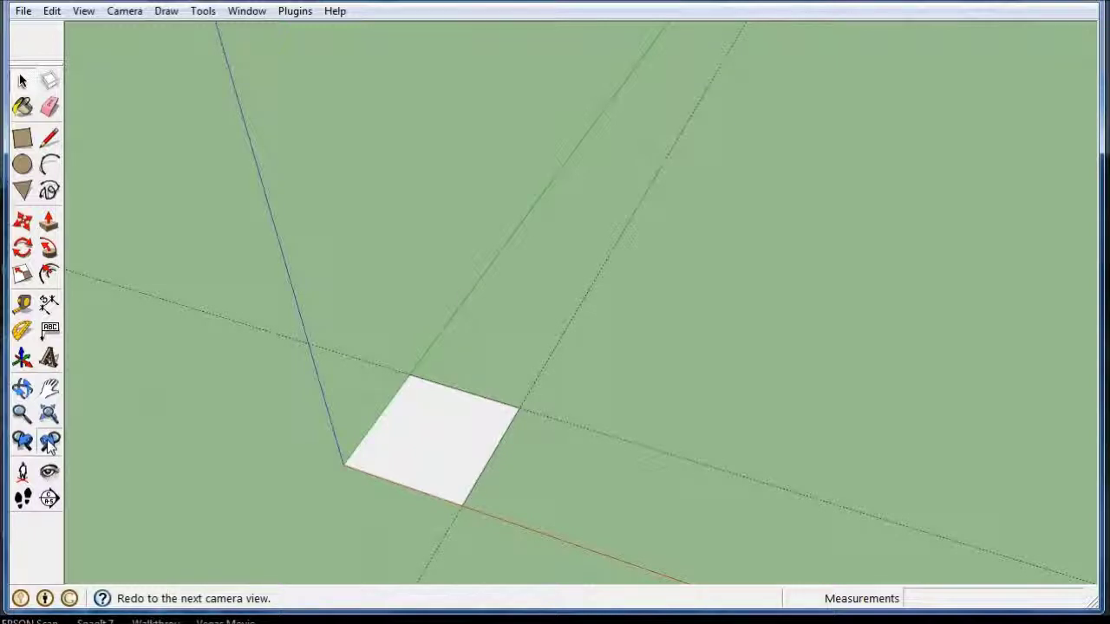
{"action": "left_click", "coordinate": [50, 441]}
{"action": "left_click", "coordinate": [23, 440]}
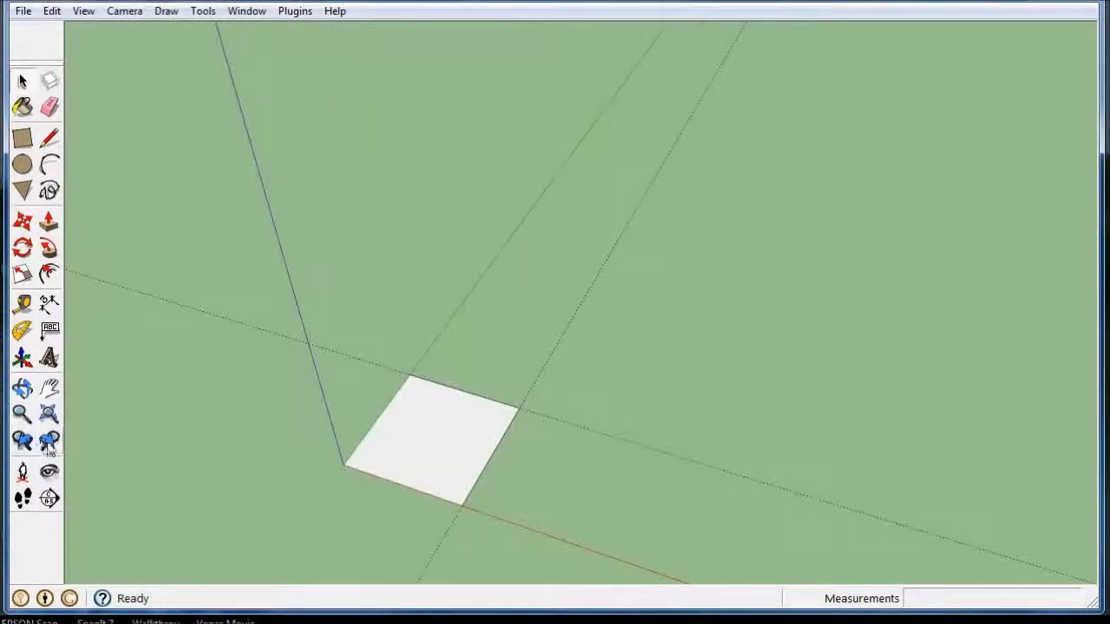
{"action": "left_click", "coordinate": [24, 441]}
{"action": "left_click", "coordinate": [24, 441]}
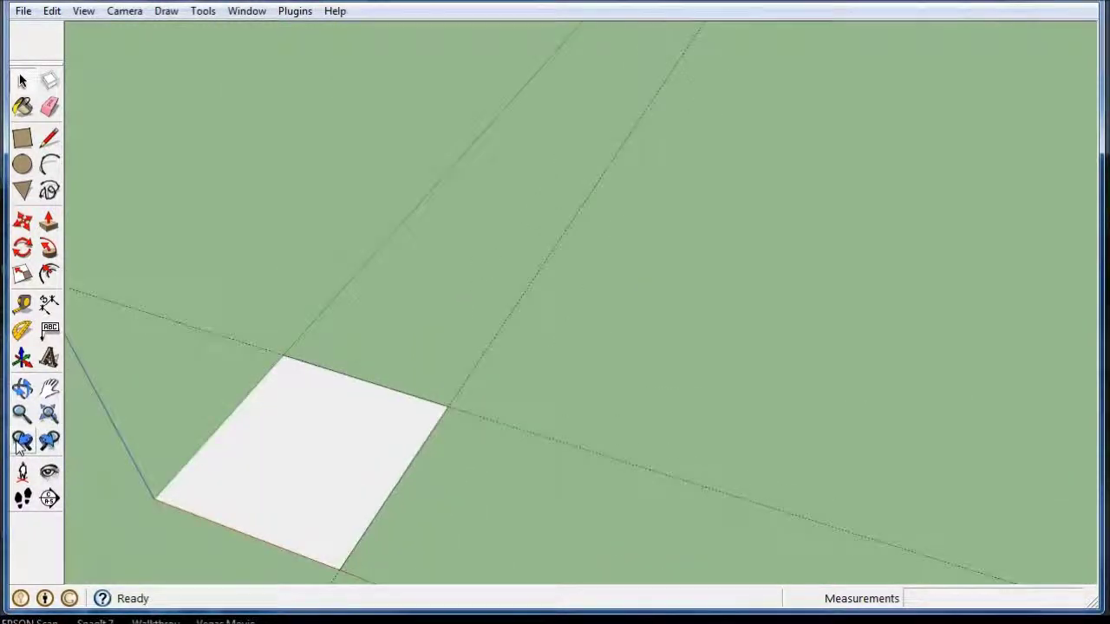
{"action": "left_click", "coordinate": [49, 441]}
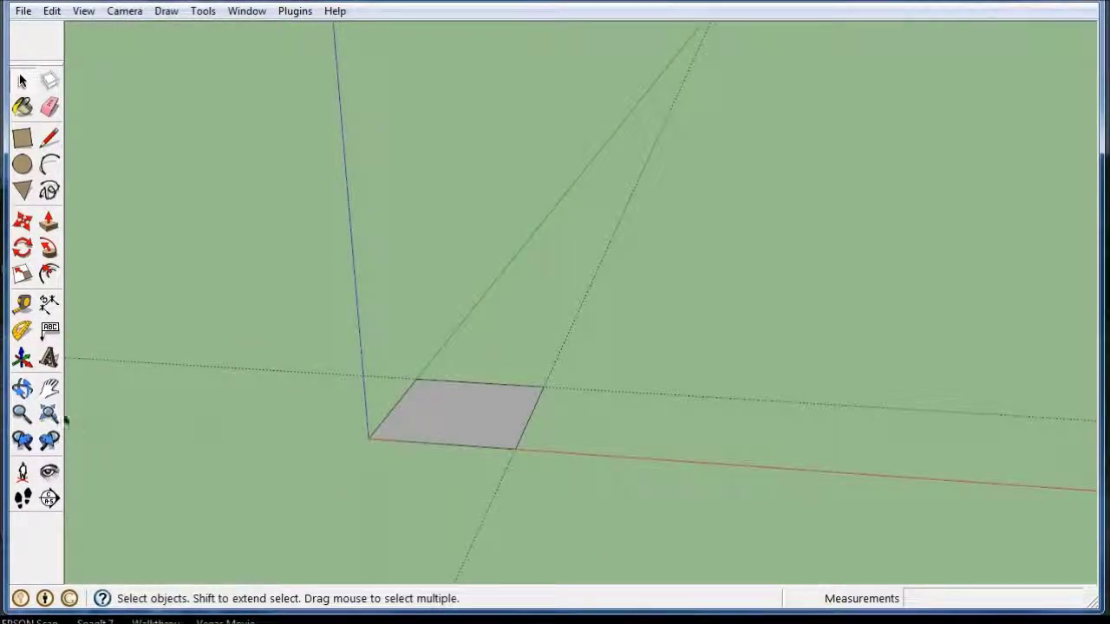
{"action": "left_click", "coordinate": [60, 418]}
{"action": "mouse_move", "coordinate": [702, 257]}
{"action": "middle_mouse_down"}
{"action": "mouse_move", "coordinate": [422, 372]}
{"action": "mouse_move", "coordinate": [460, 377]}
{"action": "middle_mouse_up"}
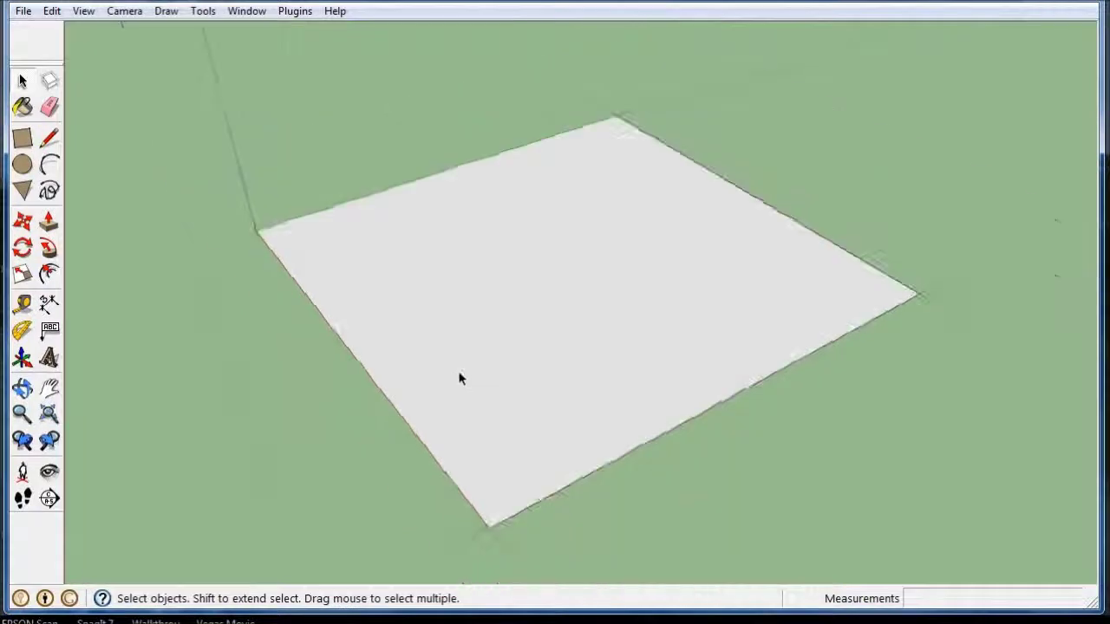
{"action": "scroll", "coordinate": [390, 364], "scroll_direction": "down", "scroll_amount": 2}
{"action": "mouse_move", "coordinate": [321, 352]}
{"action": "middle_mouse_down"}
{"action": "mouse_move", "coordinate": [460, 395]}
{"action": "mouse_move", "coordinate": [472, 385]}
{"action": "middle_mouse_up"}
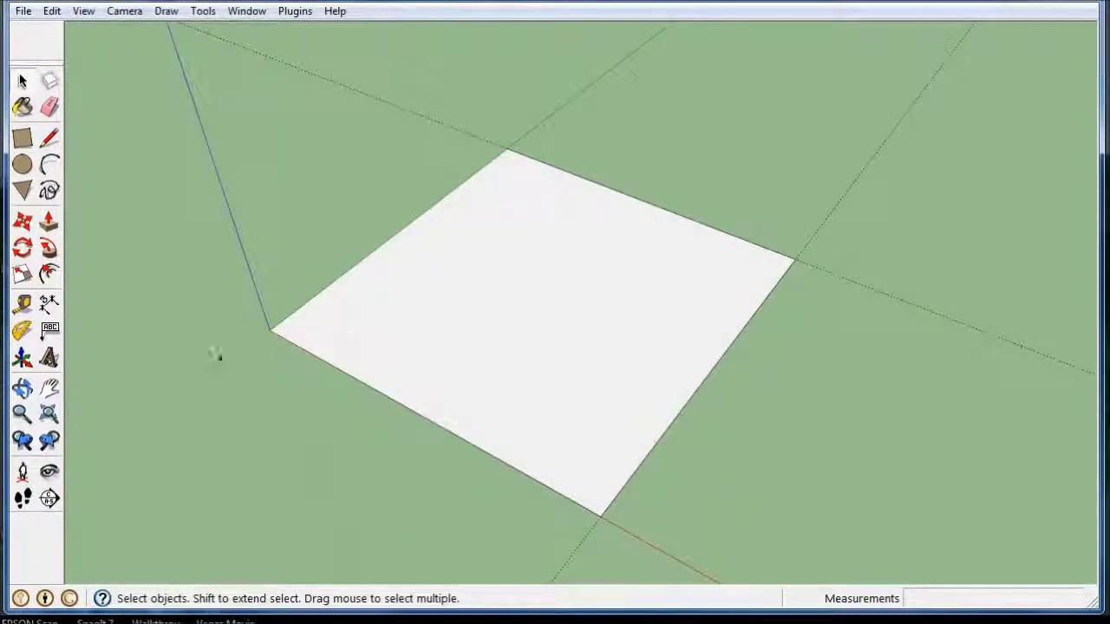
Place Tape Measure guides 5' from the left and front edges, crossing at the square's centre
{"action": "left_click", "coordinate": [23, 305]}
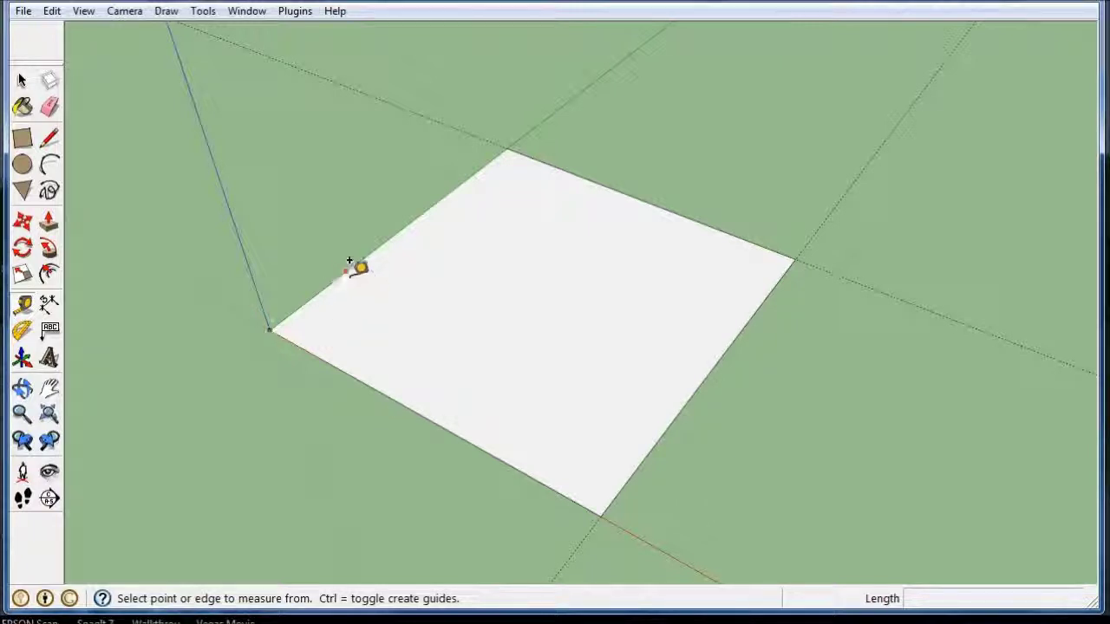
{"action": "left_click", "coordinate": [347, 270]}
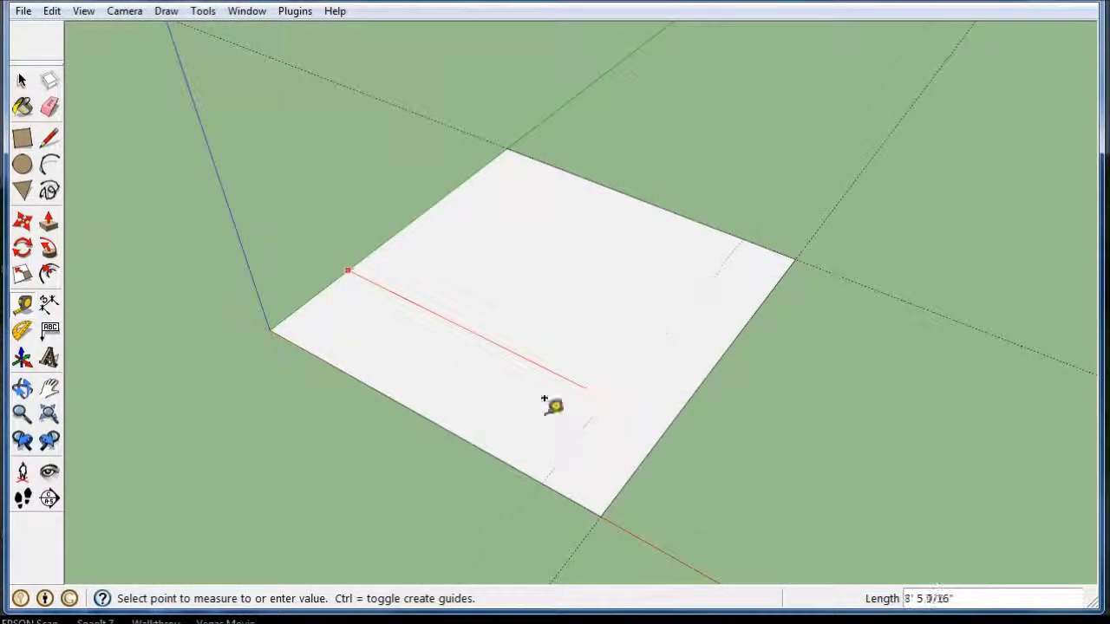
{"action": "left_click", "coordinate": [418, 399]}
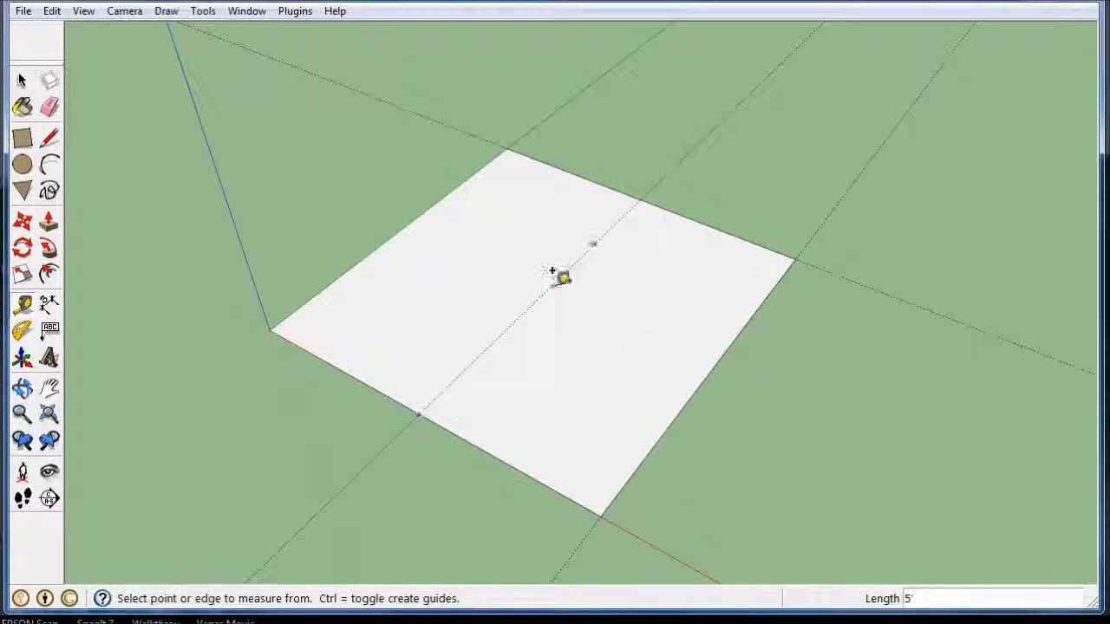
{"action": "left_click", "coordinate": [492, 455]}
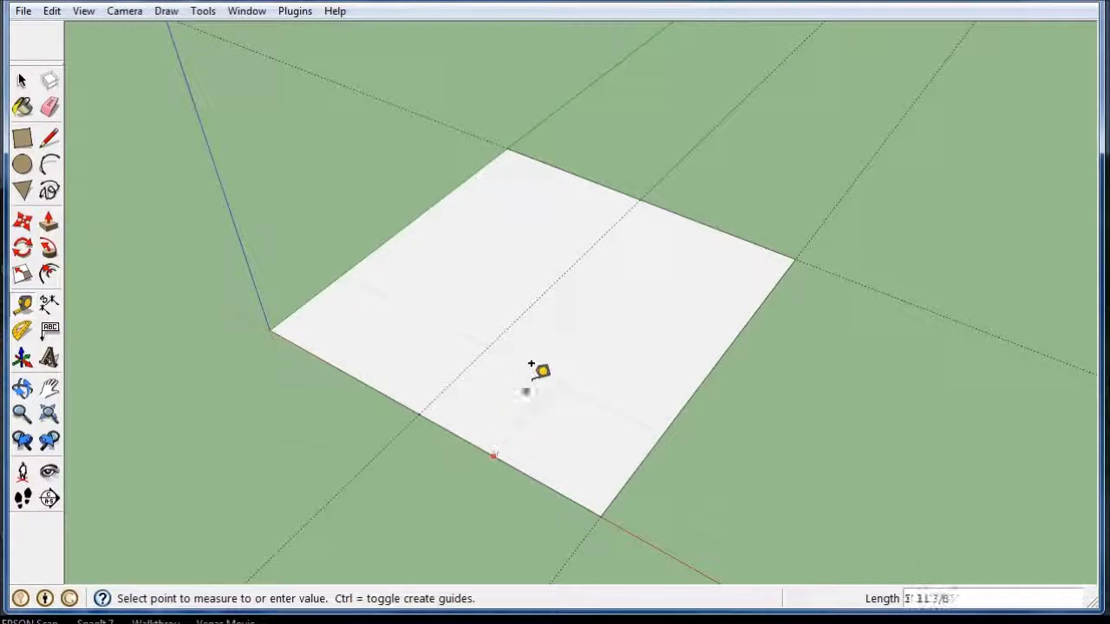
{"action": "type", "text": "5'"}
{"action": "left_click", "coordinate": [718, 367]}
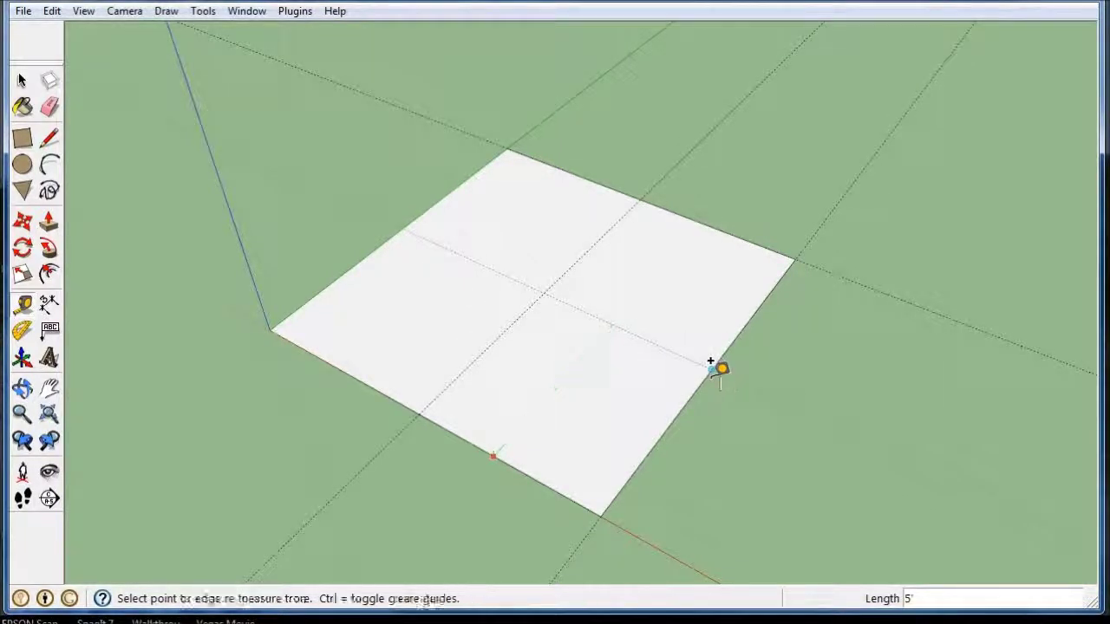
{"action": "left_click", "coordinate": [366, 384]}
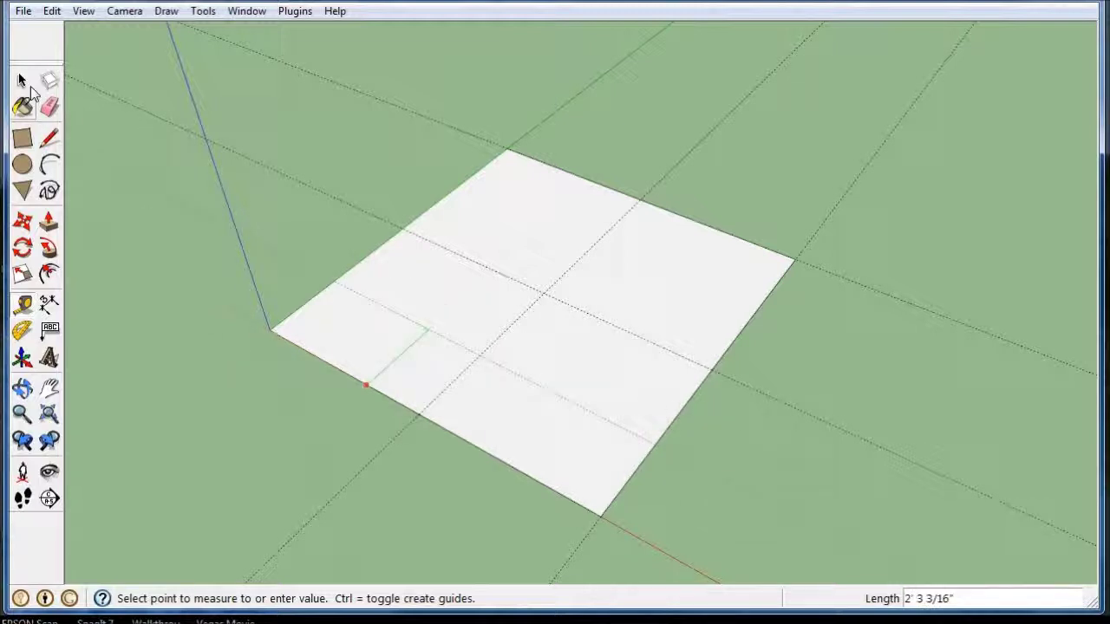
Zoom out and place a Tape Measure guide point about 30 ft from the square's right corner
{"action": "key", "text": "space"}
{"action": "scroll", "coordinate": [308, 341], "scroll_direction": "down", "scroll_amount": 4}
{"action": "scroll", "coordinate": [272, 347], "scroll_direction": "down", "scroll_amount": 1}
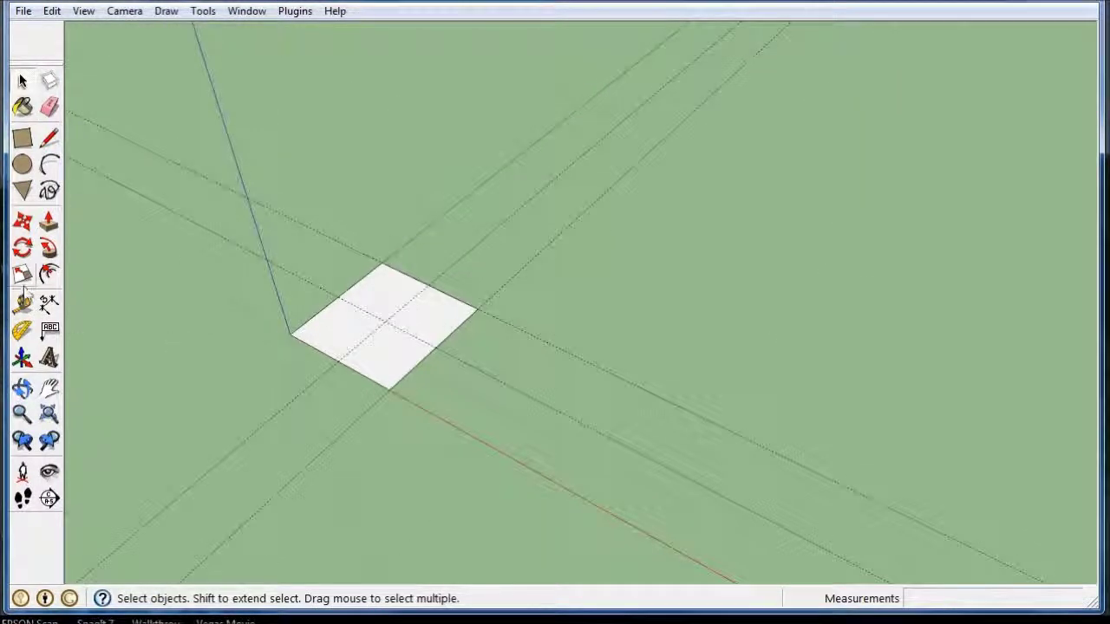
{"action": "left_click", "coordinate": [22, 304]}
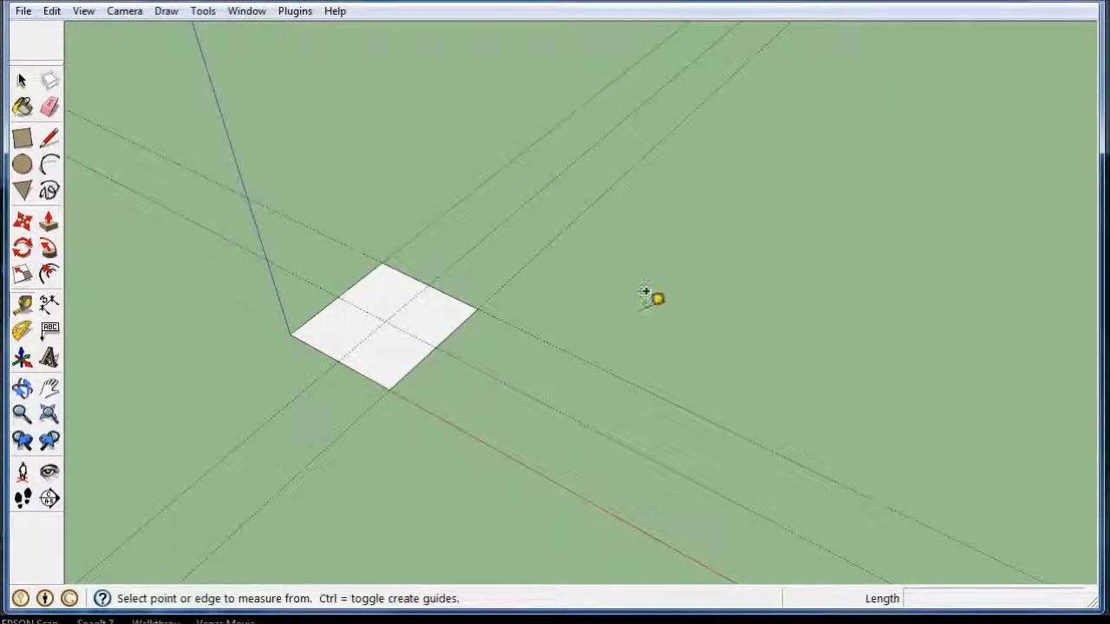
{"action": "left_click", "coordinate": [477, 308]}
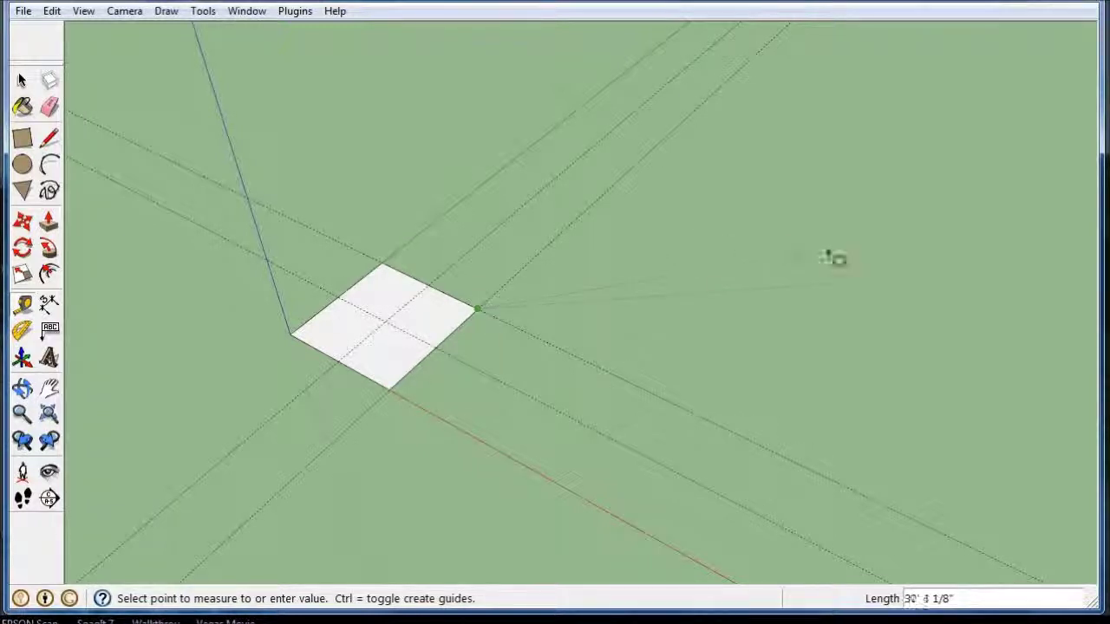
{"action": "left_click", "coordinate": [864, 287]}
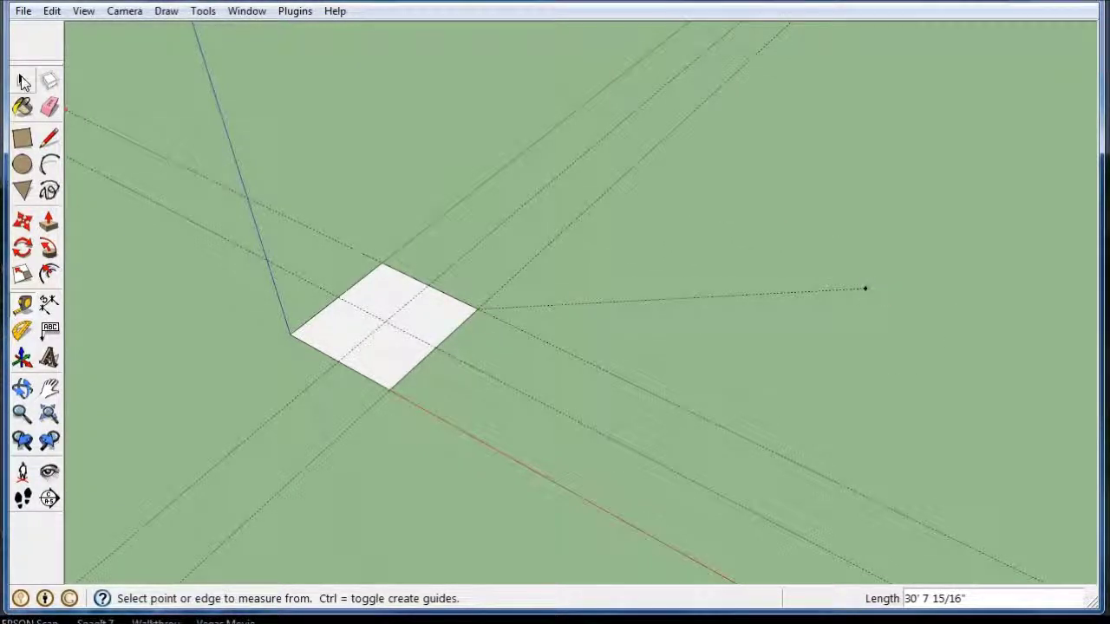
Draw a line from the guide point back to the square's front corner
{"action": "left_click", "coordinate": [49, 139]}
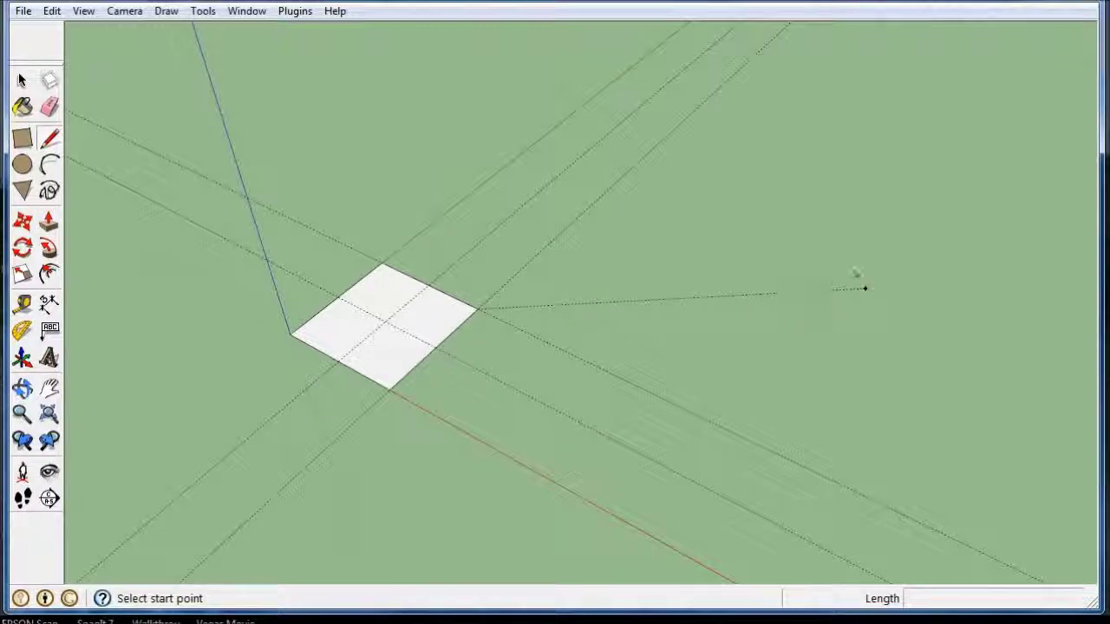
{"action": "left_click", "coordinate": [865, 288]}
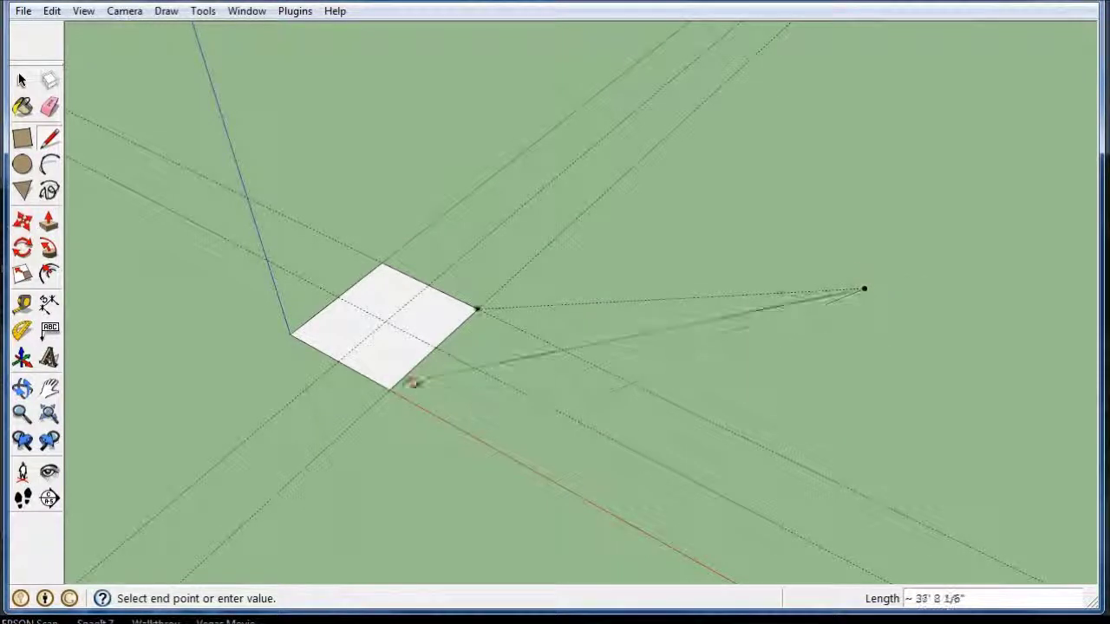
{"action": "mouse_move", "coordinate": [400, 382]}
{"action": "middle_mouse_down"}
{"action": "mouse_move", "coordinate": [548, 493]}
{"action": "mouse_move", "coordinate": [470, 494]}
{"action": "middle_mouse_up"}
{"action": "left_click", "coordinate": [385, 382]}
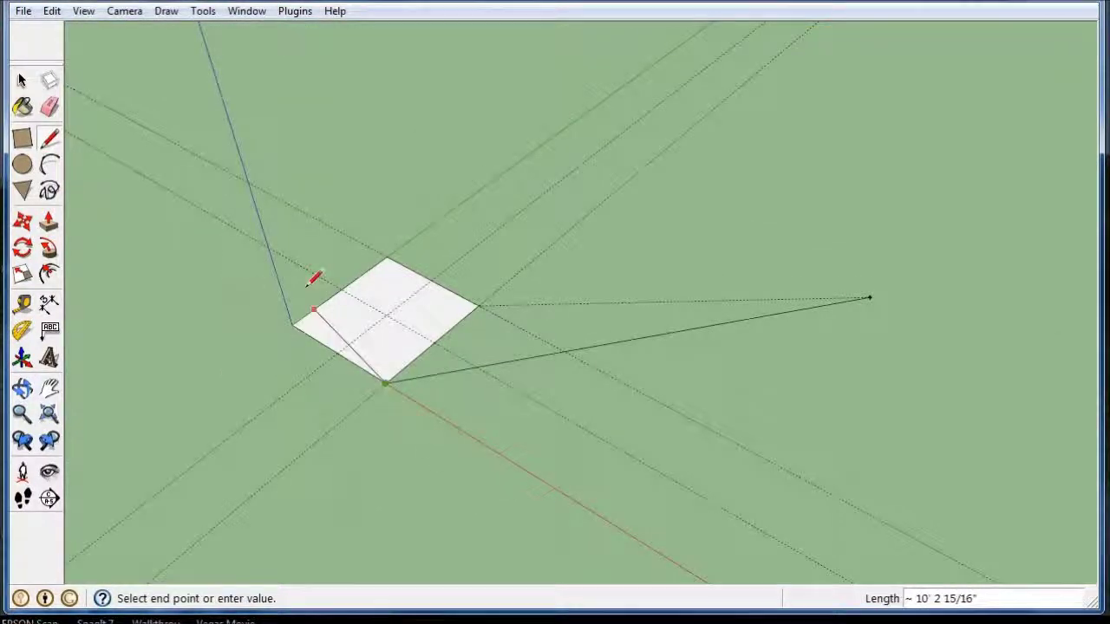